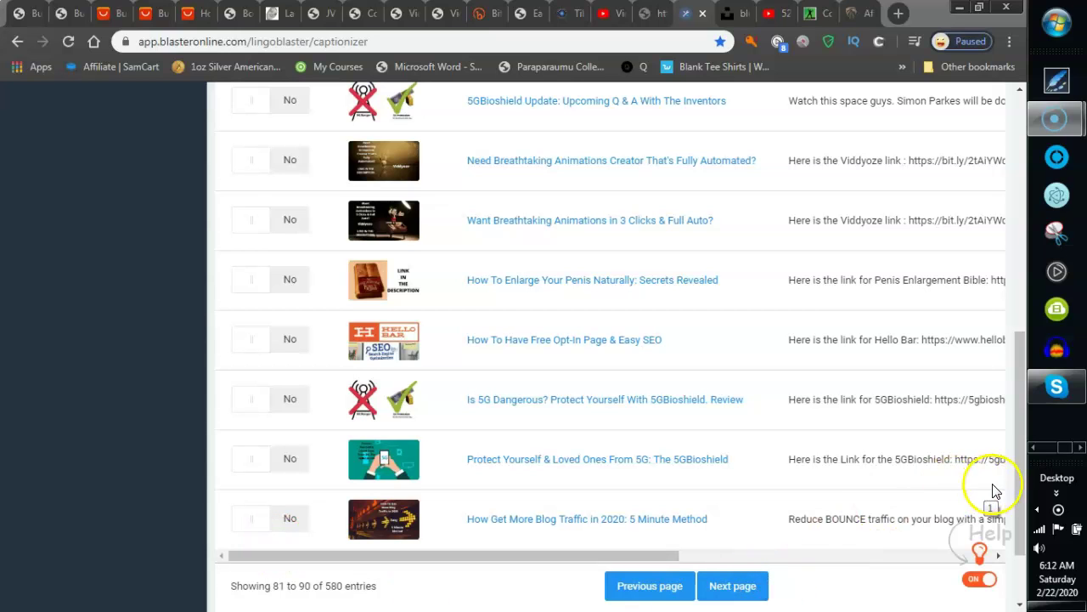
{"action": "left_click", "coordinate": [1022, 507]}
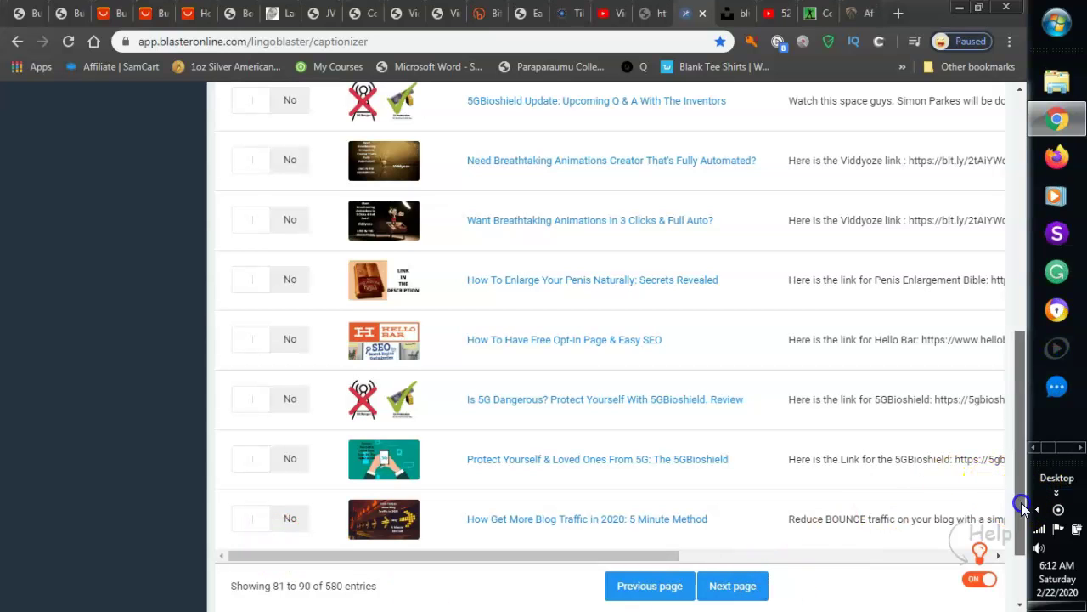
{"action": "left_click_drag", "start_coordinate": [1022, 507], "coordinate": [1012, 289]}
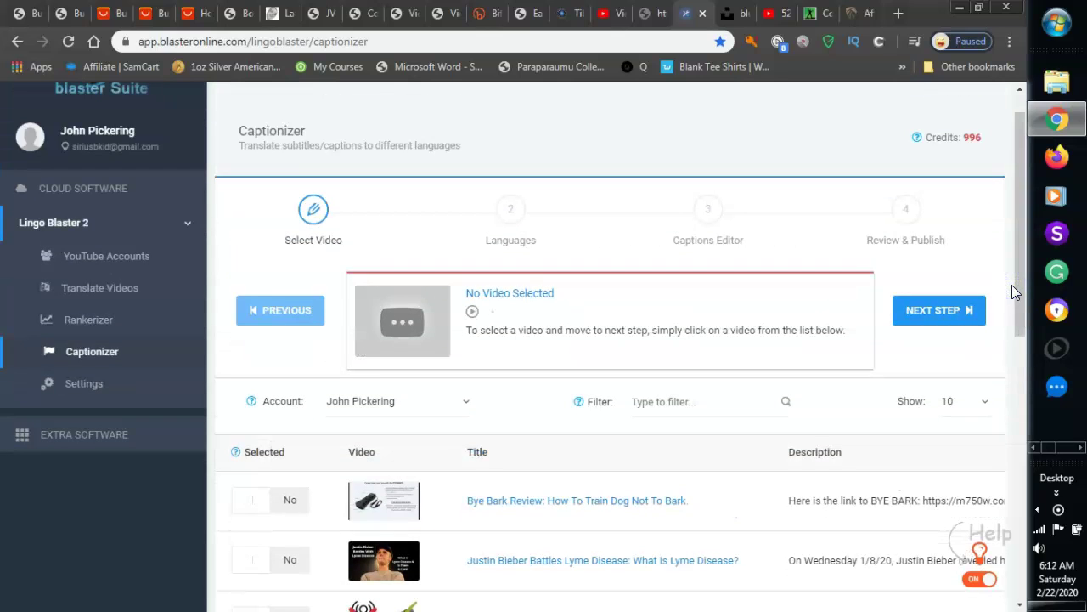
{"action": "left_click", "coordinate": [1024, 293]}
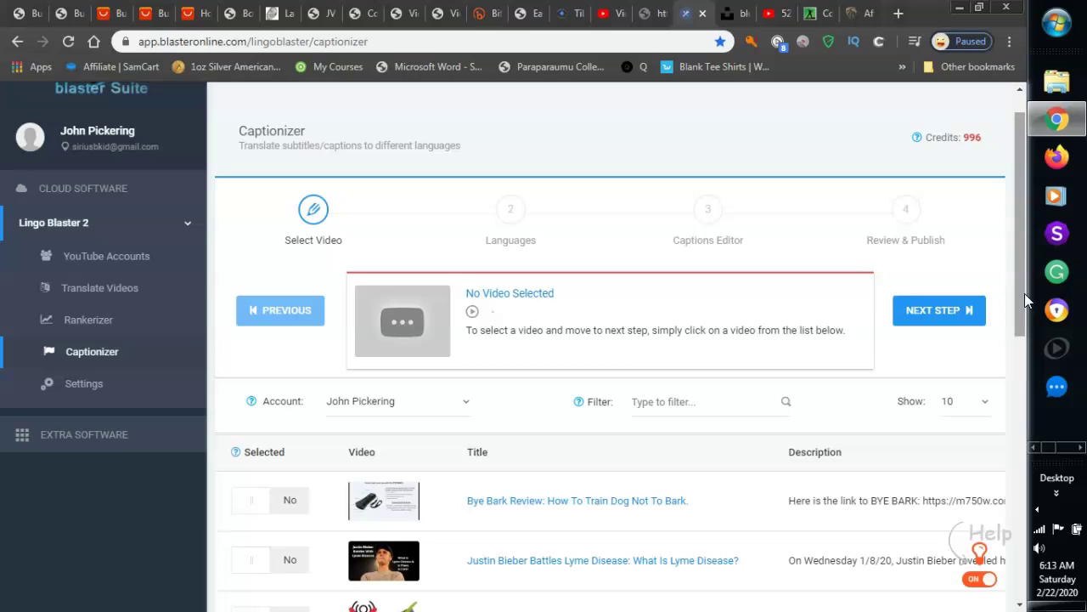
{"action": "left_click_drag", "start_coordinate": [1018, 296], "coordinate": [1015, 276]}
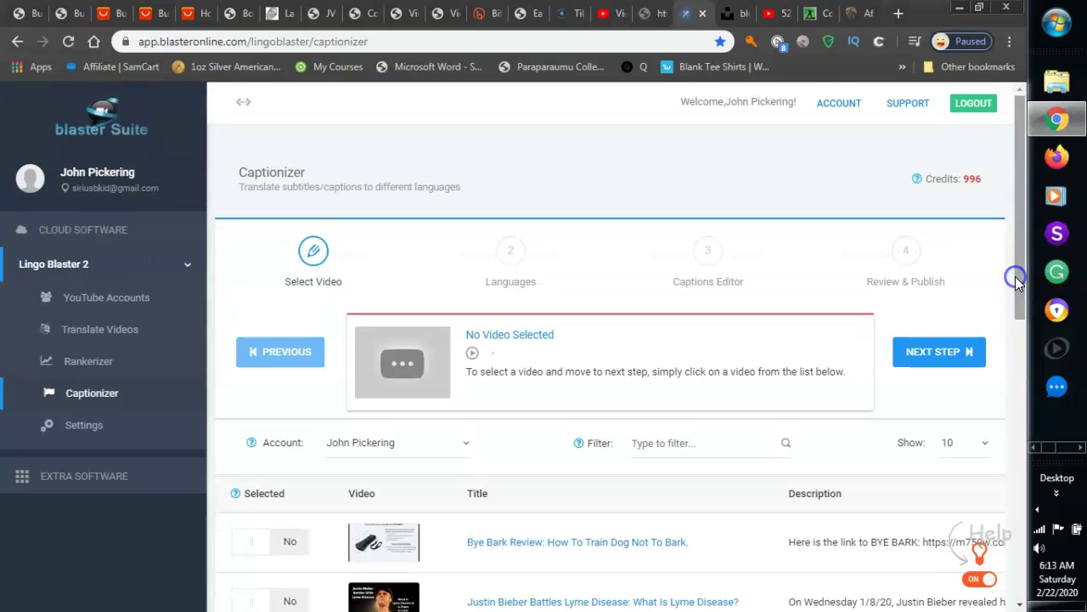
{"action": "left_click", "coordinate": [332, 223]}
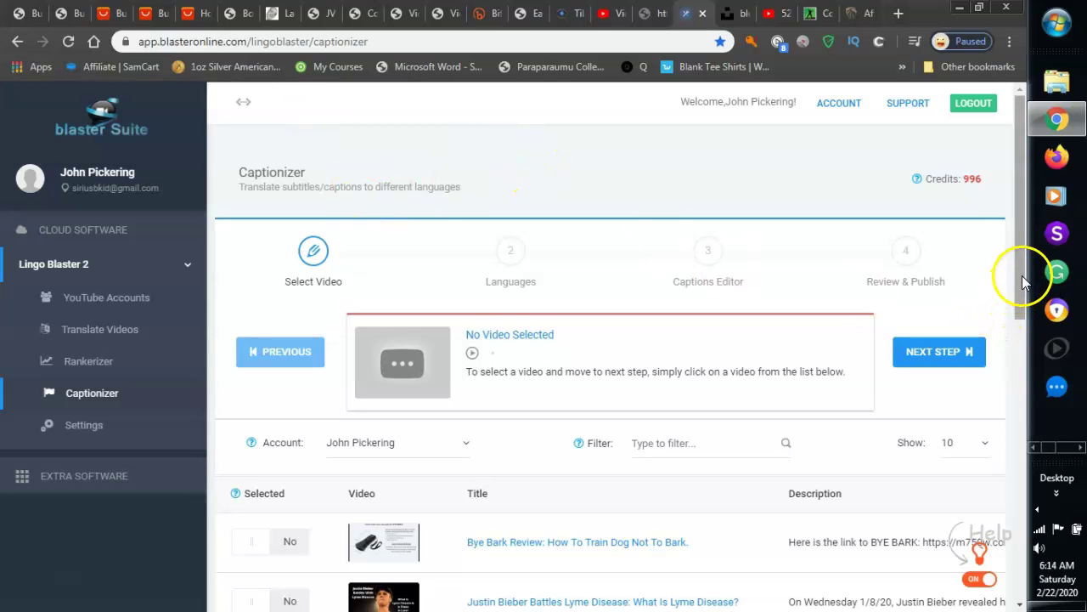
Select the video "Protect Yourself & Loved Ones From 5G: The 5GBioshield" in the Captionizer's video list
{"action": "left_click_drag", "start_coordinate": [1024, 282], "coordinate": [1023, 529]}
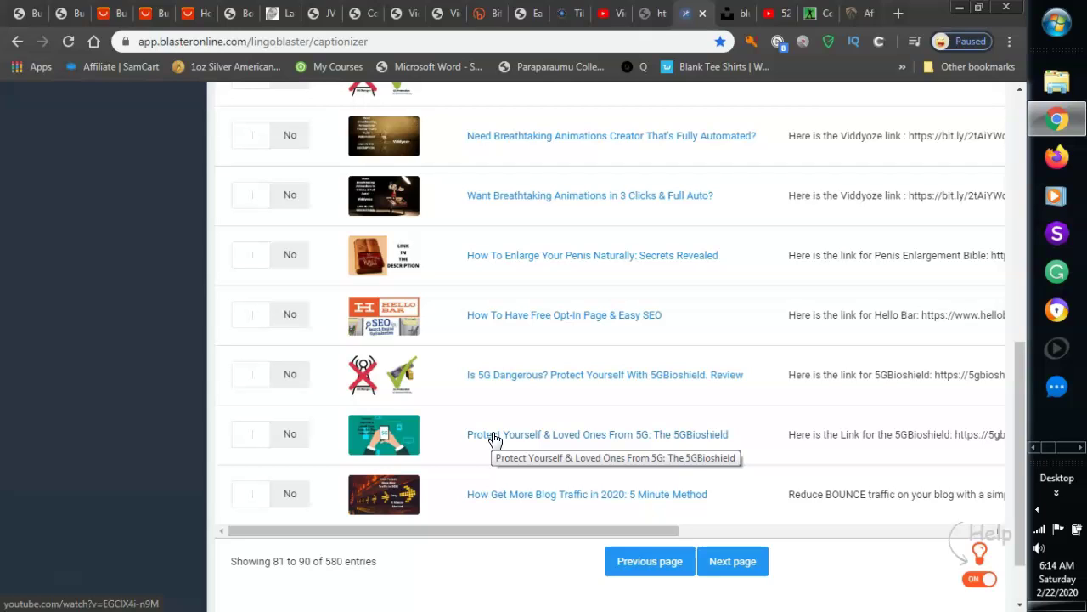
{"action": "left_click_drag", "start_coordinate": [495, 440], "coordinate": [506, 440]}
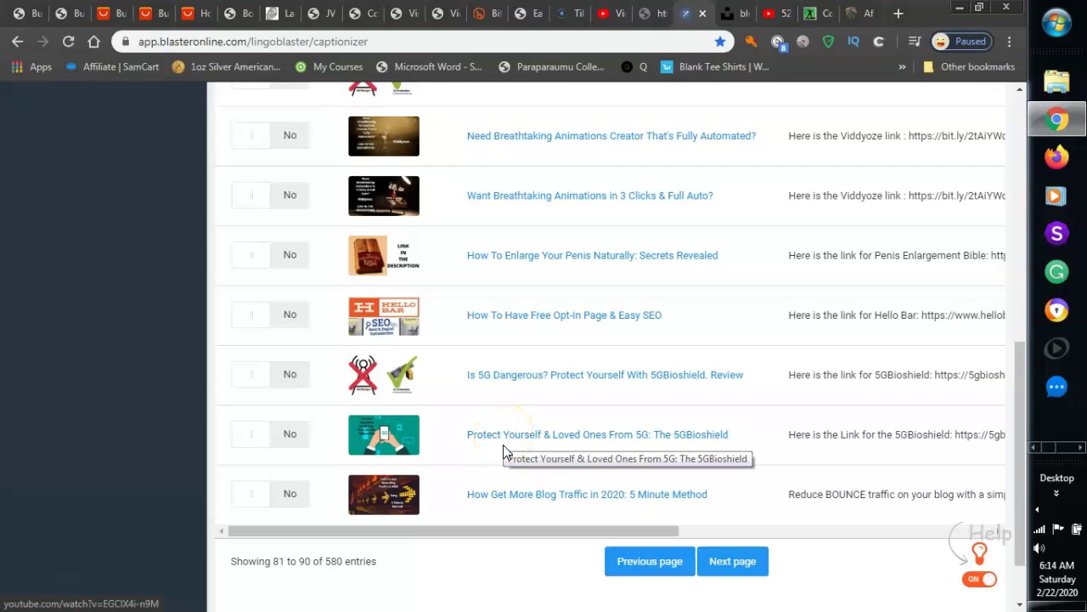
{"action": "left_click_drag", "start_coordinate": [504, 445], "coordinate": [502, 457]}
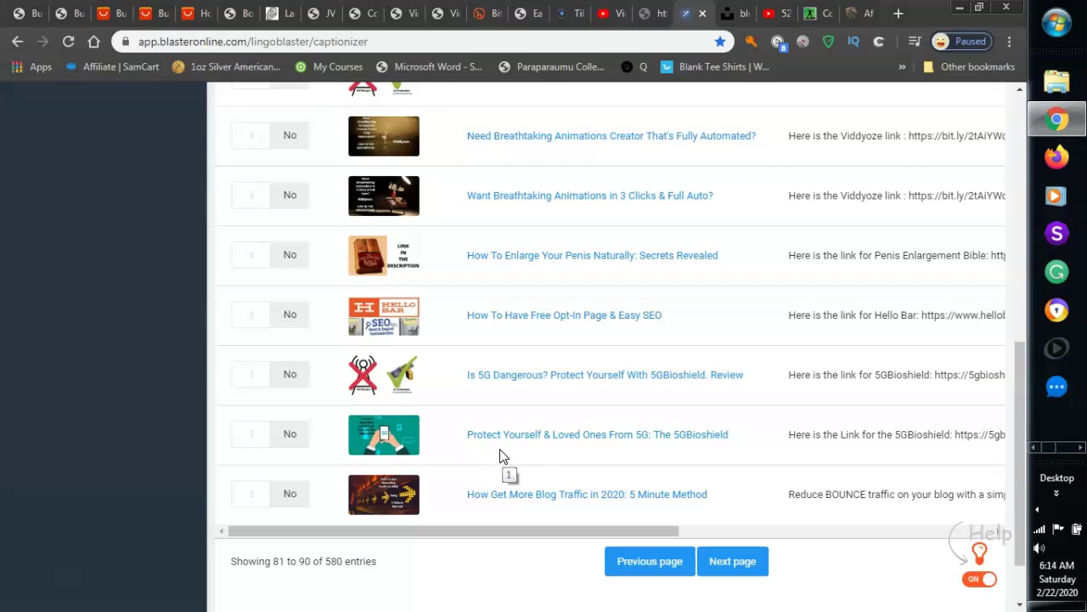
{"action": "left_click", "coordinate": [286, 440]}
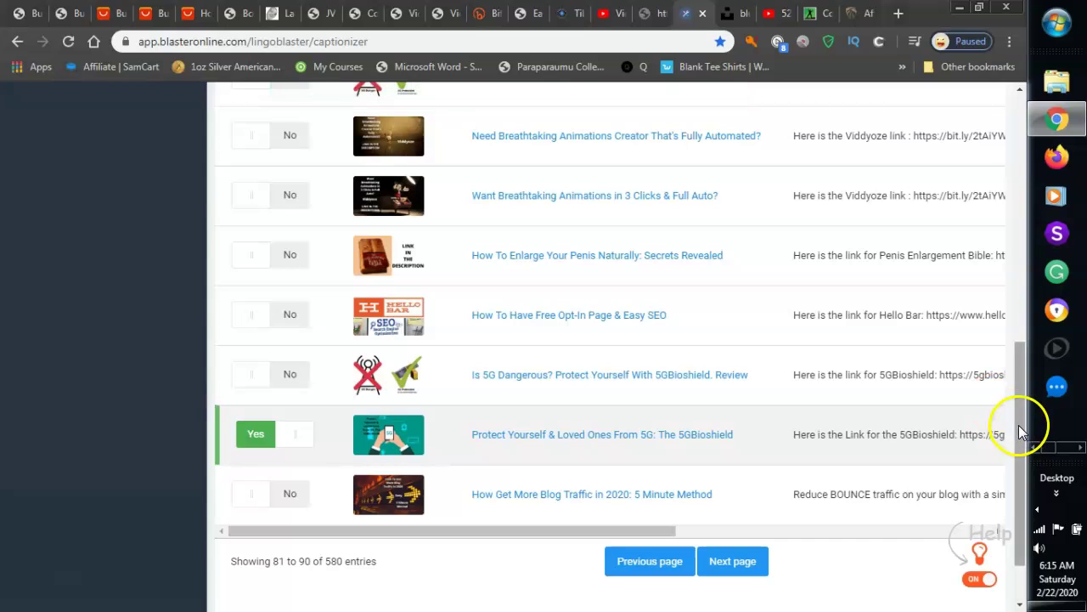
{"action": "left_click_drag", "start_coordinate": [1018, 425], "coordinate": [1015, 219]}
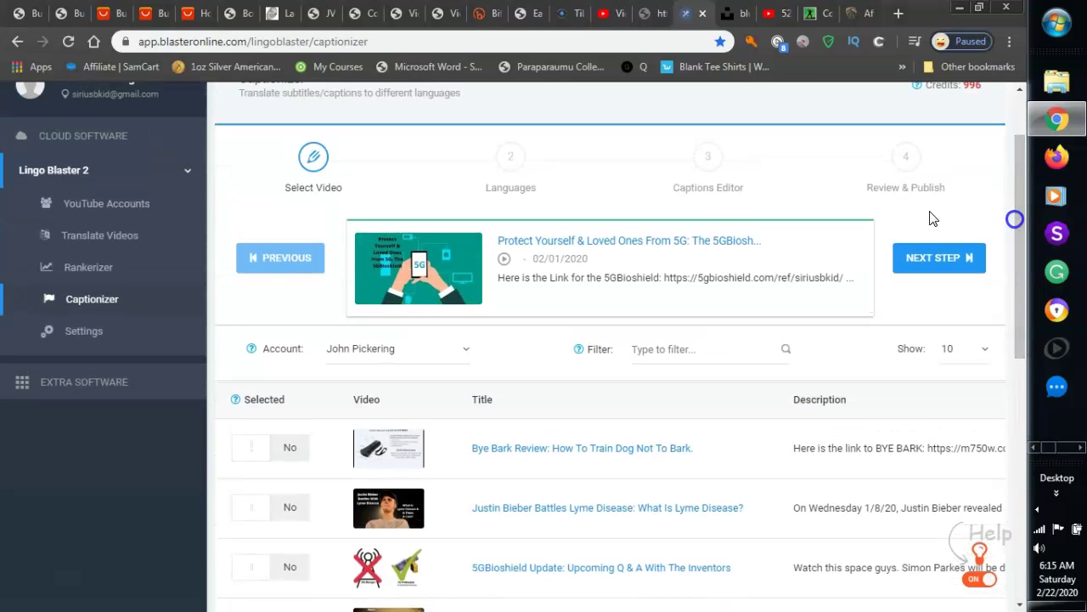
On the Translate Videos page, skip the training video and select "Protect Yourself & Loved Ones From 5G: The 5GBioshield" from the paged video list
{"action": "left_click", "coordinate": [141, 238]}
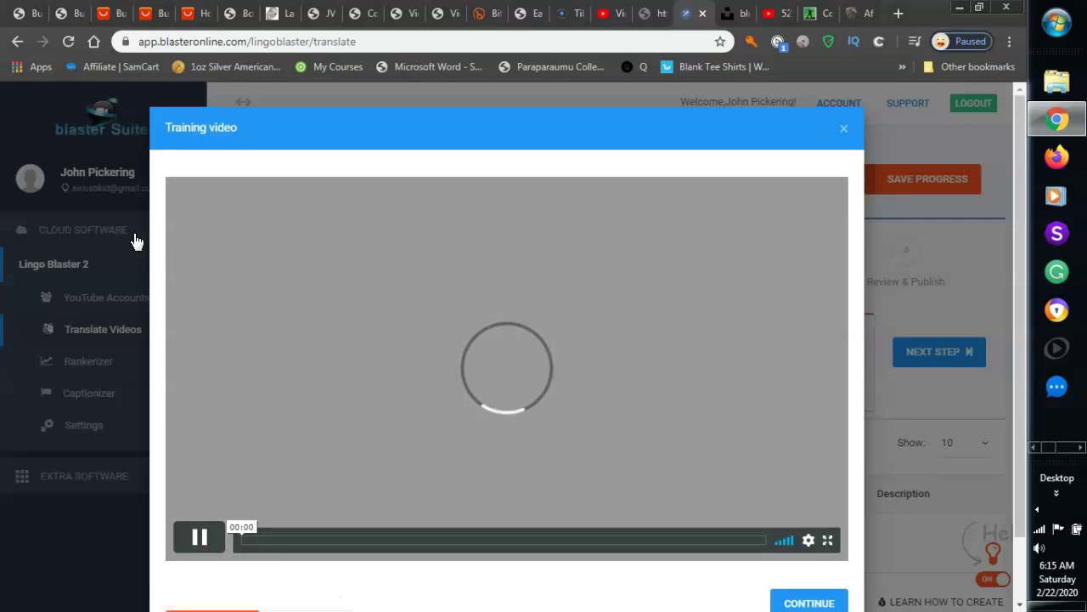
{"action": "left_click", "coordinate": [845, 129]}
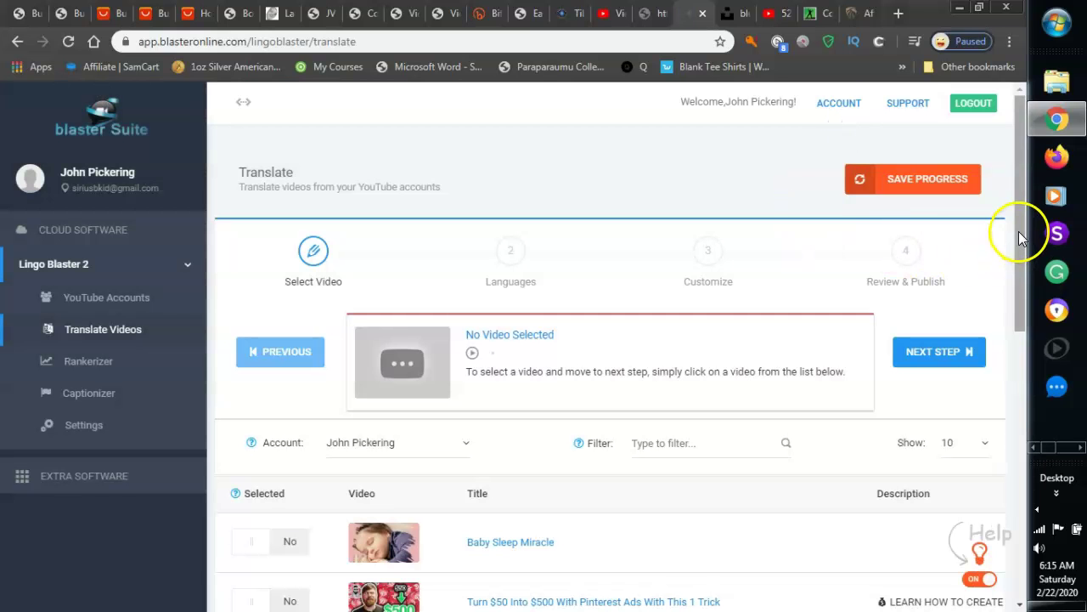
{"action": "scroll", "coordinate": [1020, 263], "scroll_direction": "down", "scroll_amount": 1}
{"action": "left_click_drag", "start_coordinate": [1019, 264], "coordinate": [1019, 471]}
{"action": "left_click", "coordinate": [739, 548]}
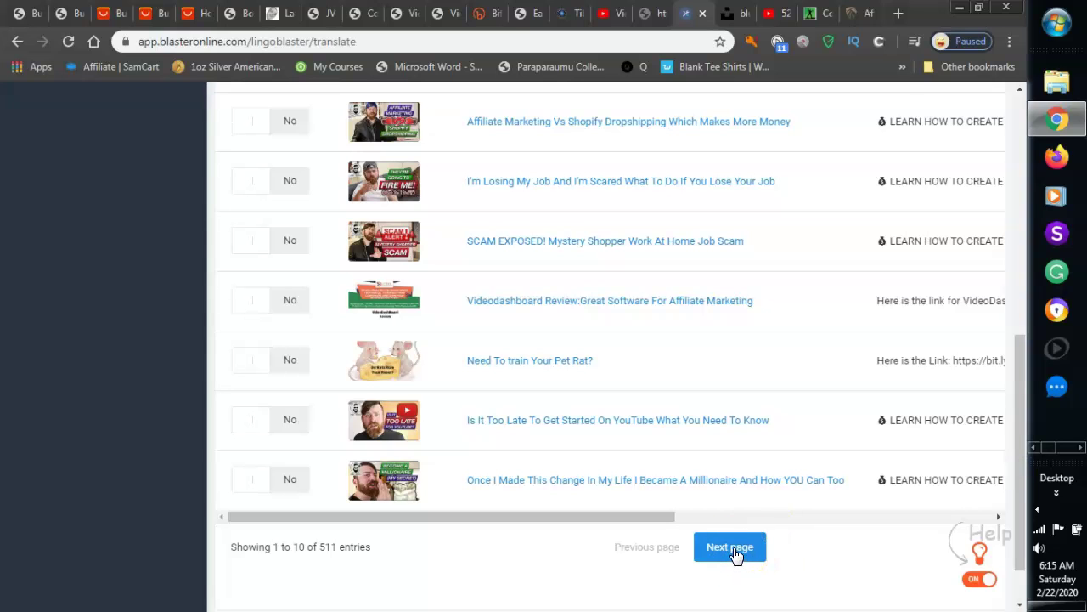
{"action": "left_click", "coordinate": [736, 606]}
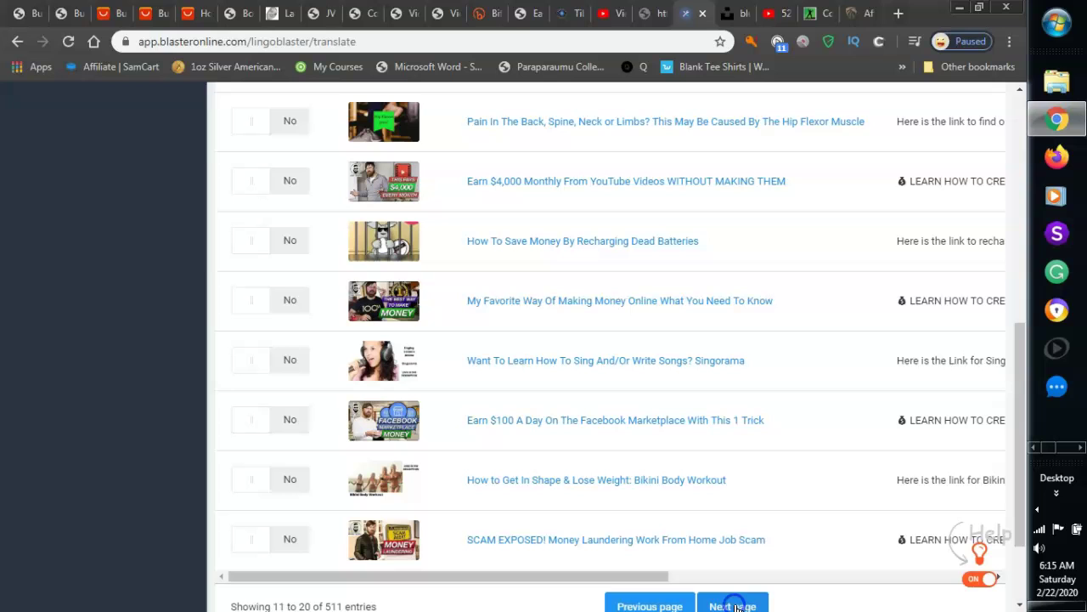
{"action": "left_click", "coordinate": [1022, 527]}
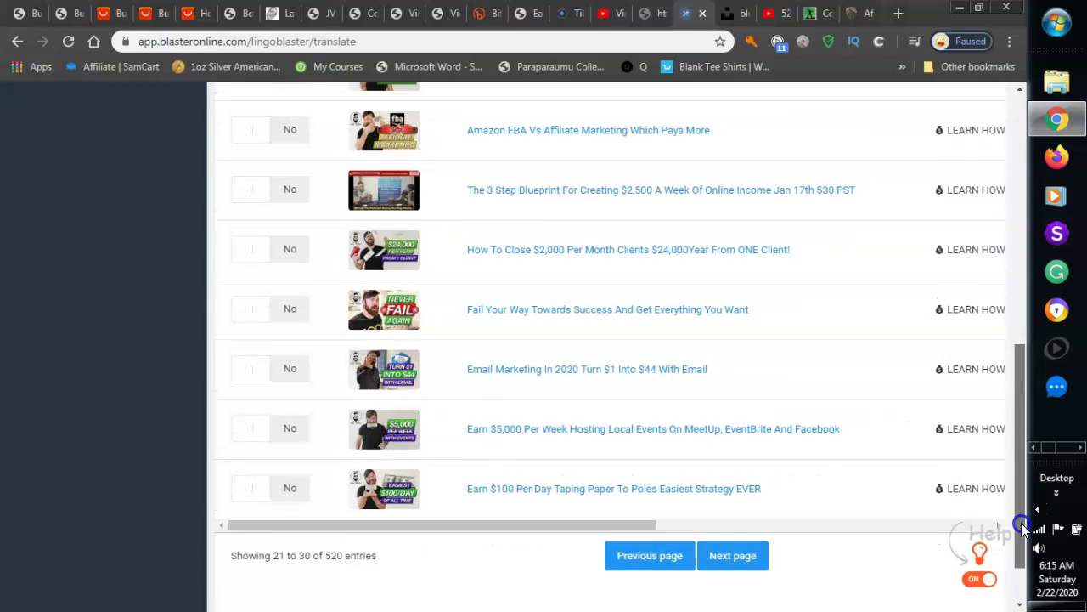
{"action": "left_click", "coordinate": [733, 537]}
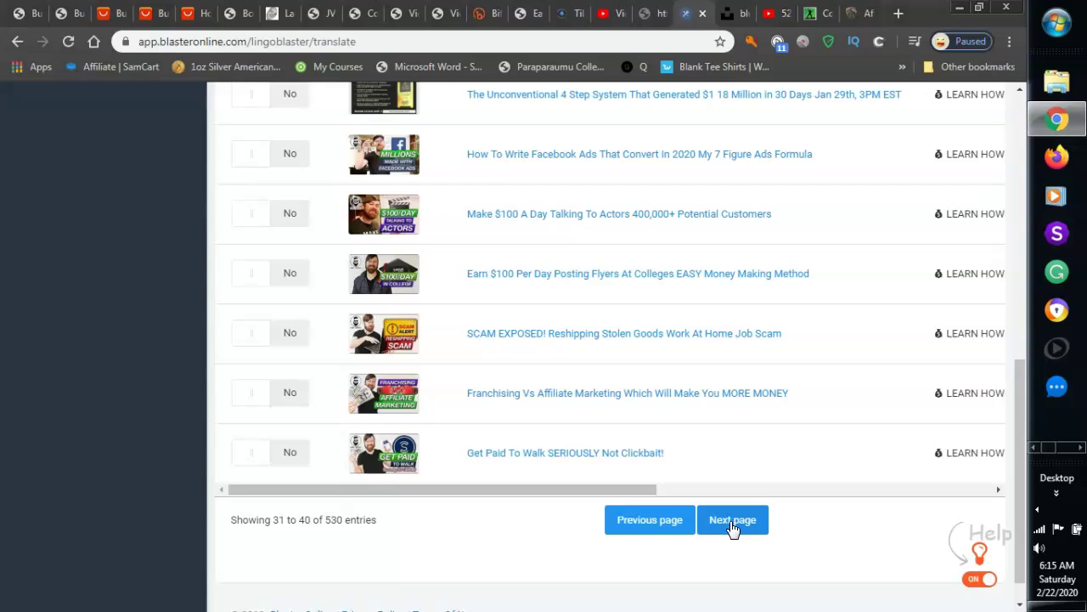
{"action": "left_click", "coordinate": [733, 527]}
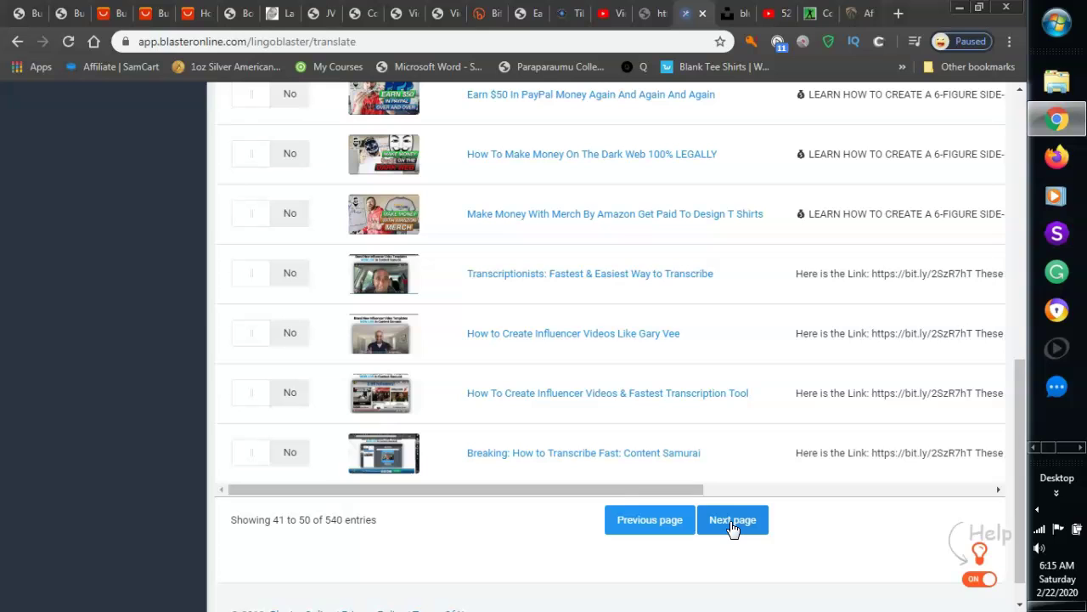
{"action": "left_click", "coordinate": [733, 528]}
{"action": "left_click", "coordinate": [734, 527]}
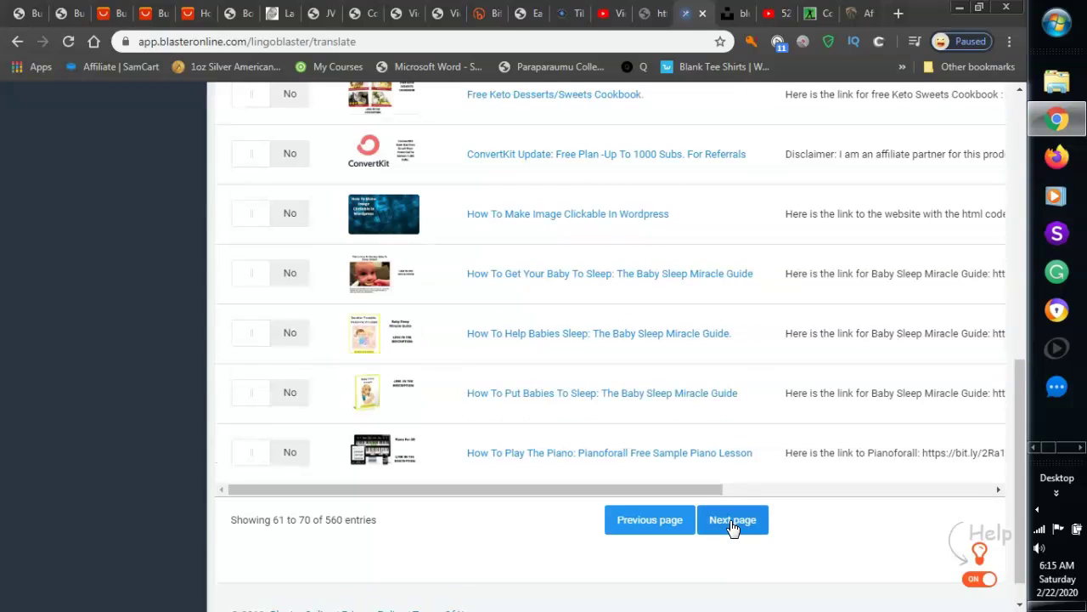
{"action": "left_click", "coordinate": [733, 527]}
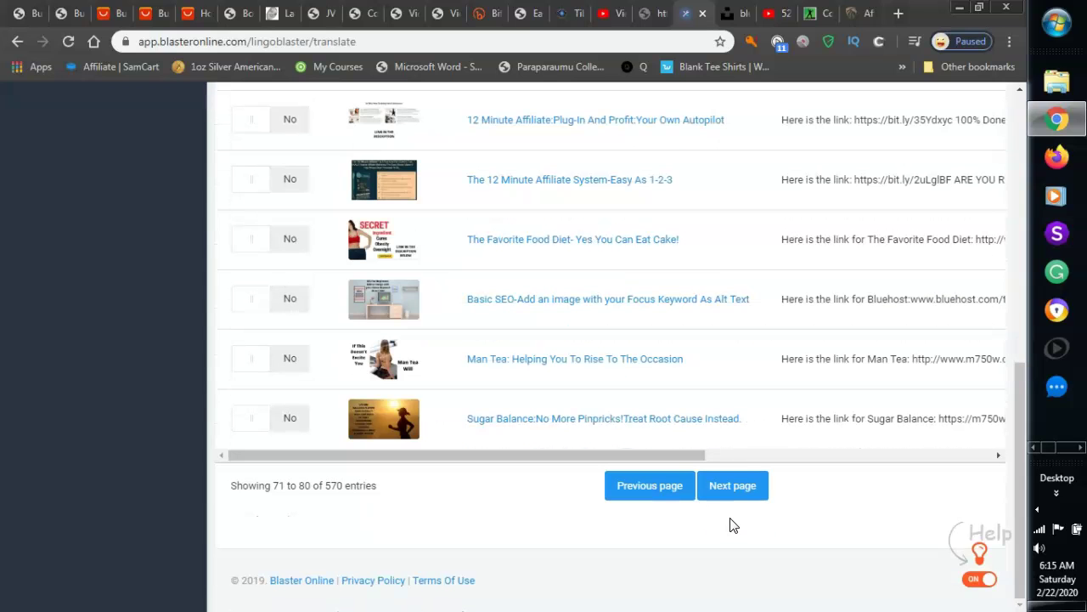
{"action": "left_click", "coordinate": [733, 496]}
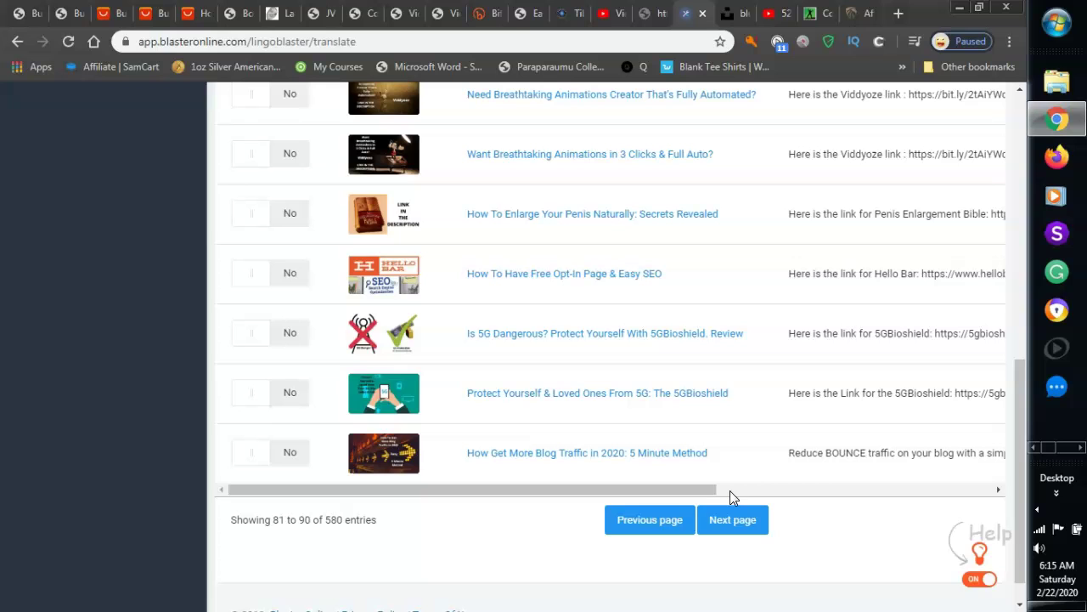
{"action": "left_click", "coordinate": [284, 394]}
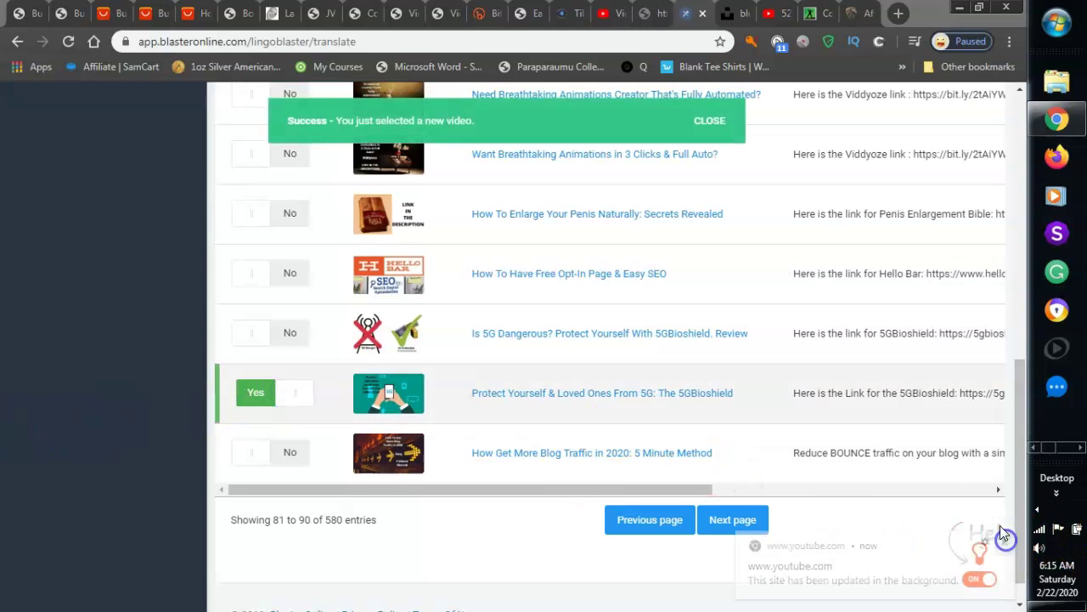
Advance the selected video's translation to the Languages step and skip the training video
{"action": "left_click_drag", "start_coordinate": [1020, 475], "coordinate": [1024, 290]}
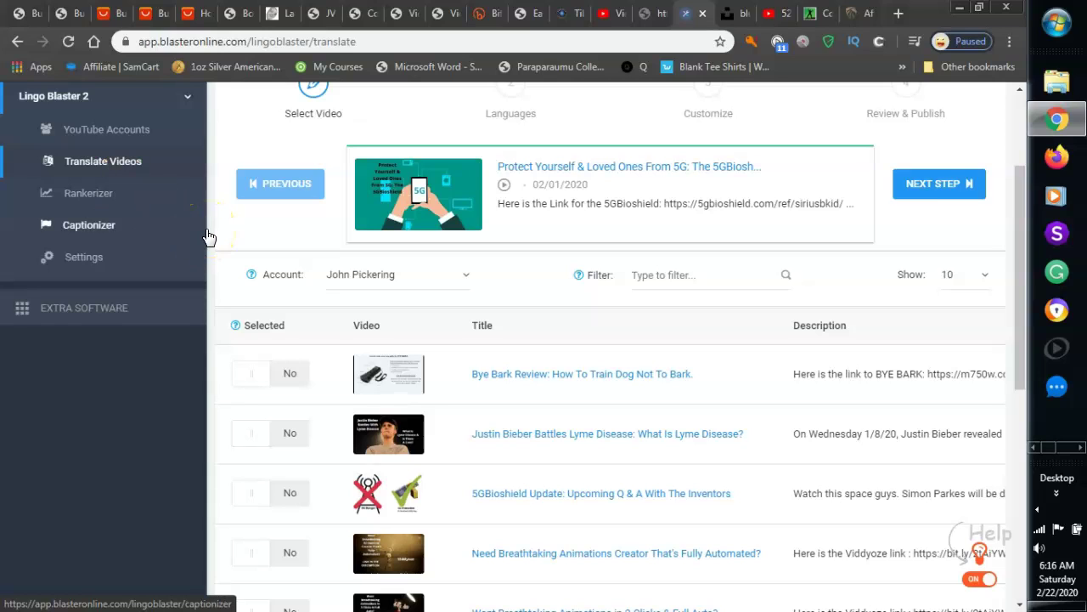
{"action": "left_click", "coordinate": [929, 185]}
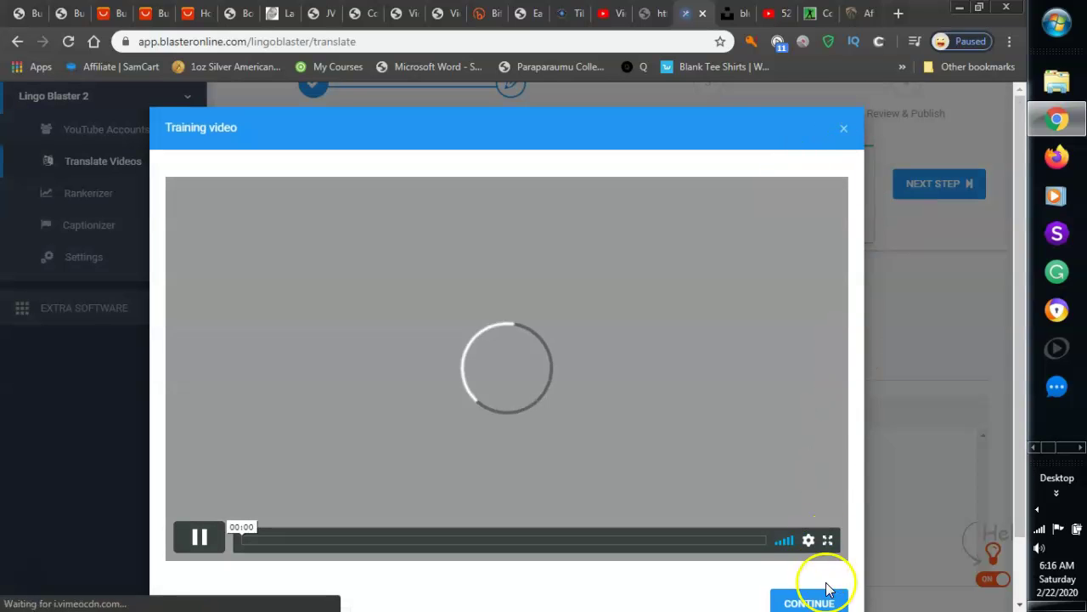
{"action": "left_click", "coordinate": [828, 604]}
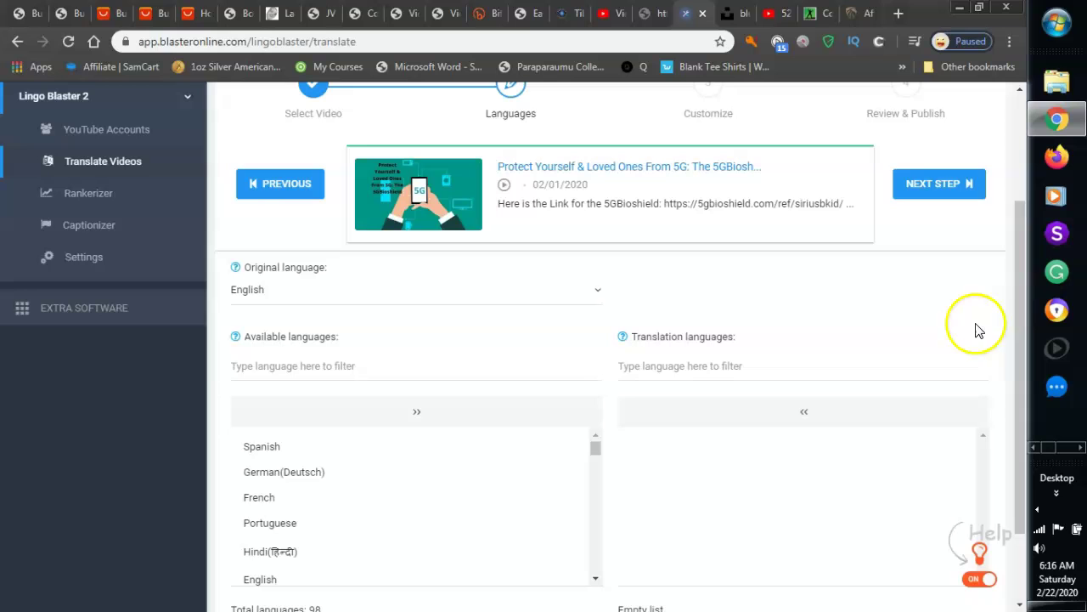
Add Spanish, German, French and Japanese as translation languages for the English video
{"action": "left_click_drag", "start_coordinate": [1022, 281], "coordinate": [1023, 333]}
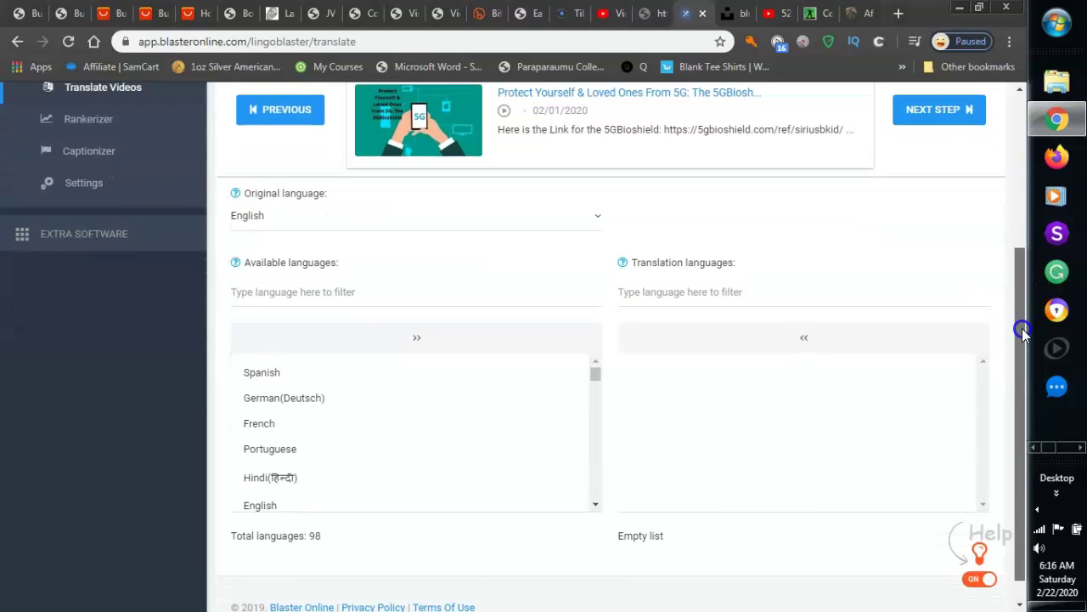
{"action": "left_click", "coordinate": [278, 373]}
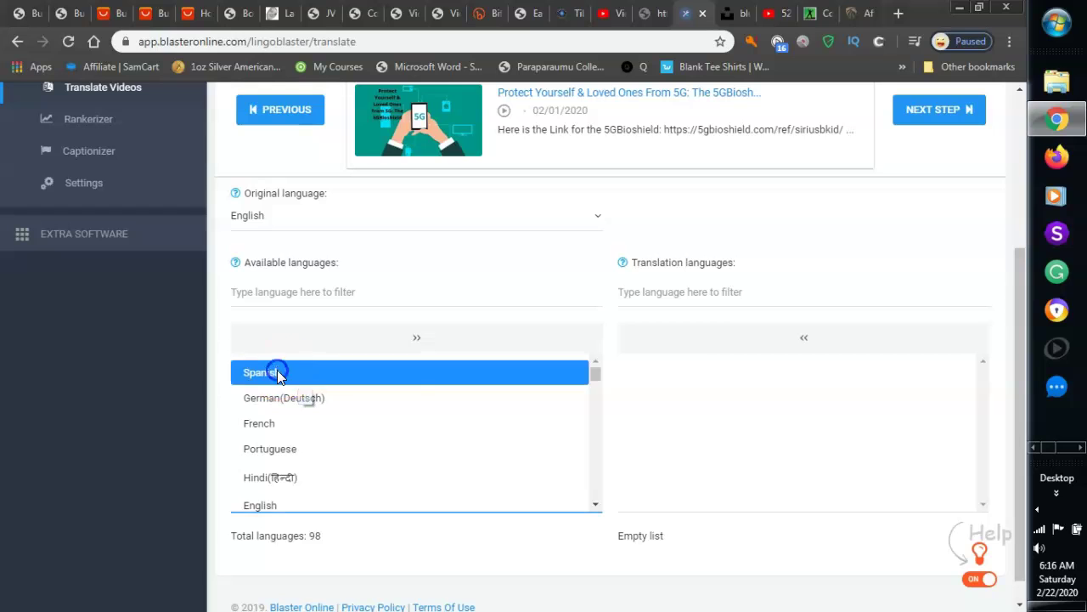
{"action": "double_click", "coordinate": [276, 372]}
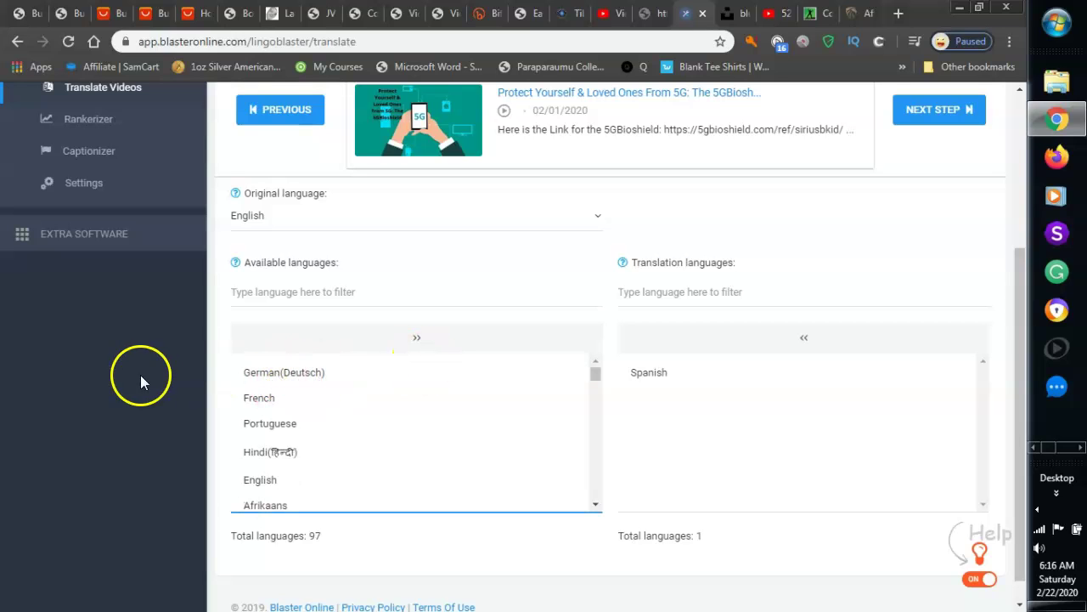
{"action": "left_click", "coordinate": [288, 378]}
{"action": "double_click", "coordinate": [287, 374]}
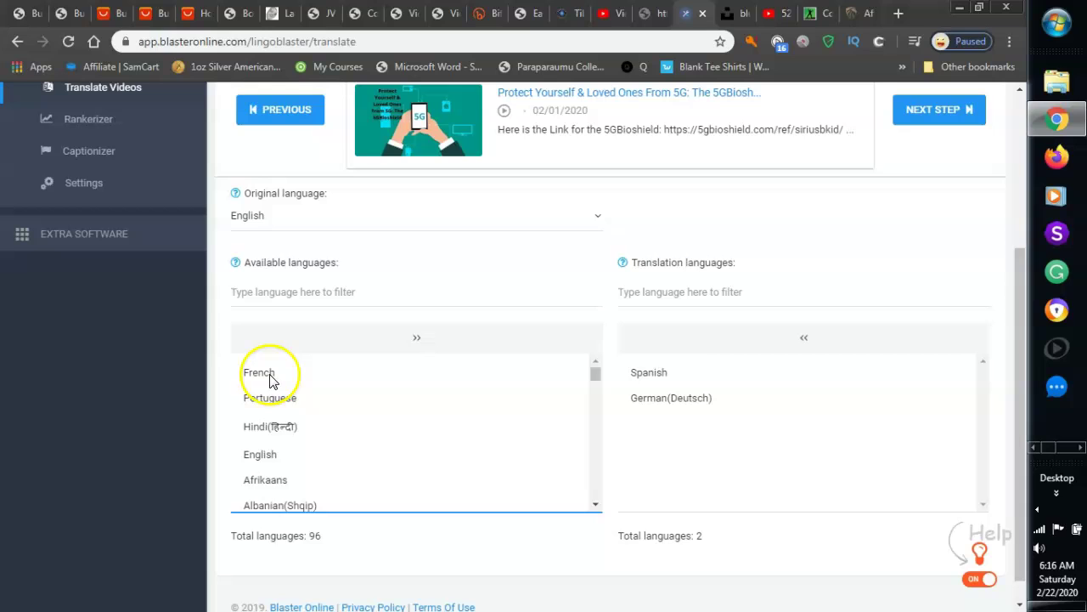
{"action": "left_click", "coordinate": [275, 373]}
{"action": "double_click", "coordinate": [274, 372]}
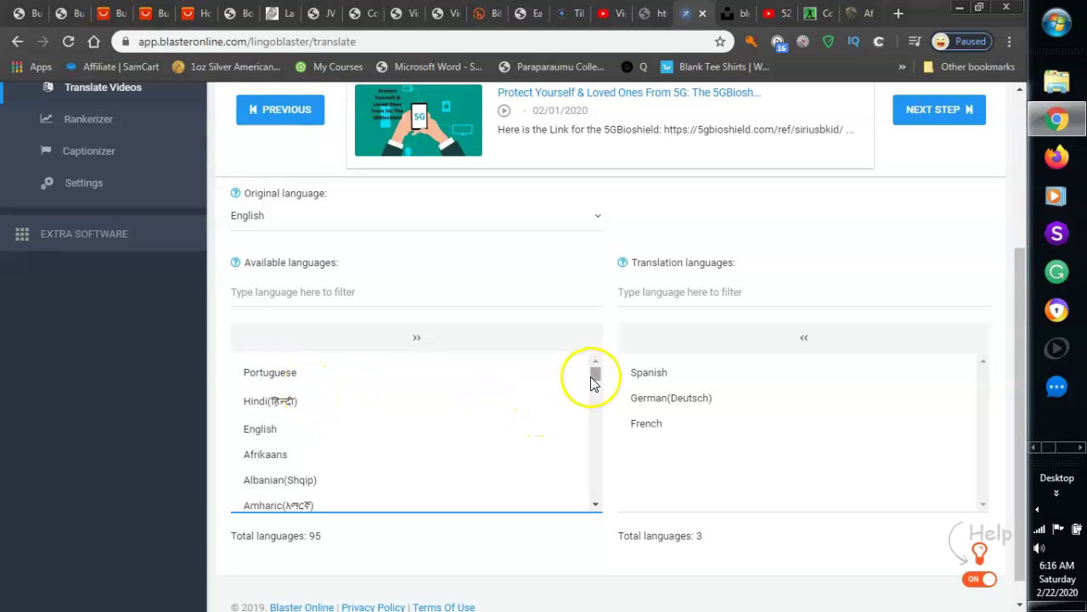
{"action": "left_click_drag", "start_coordinate": [593, 380], "coordinate": [596, 403]}
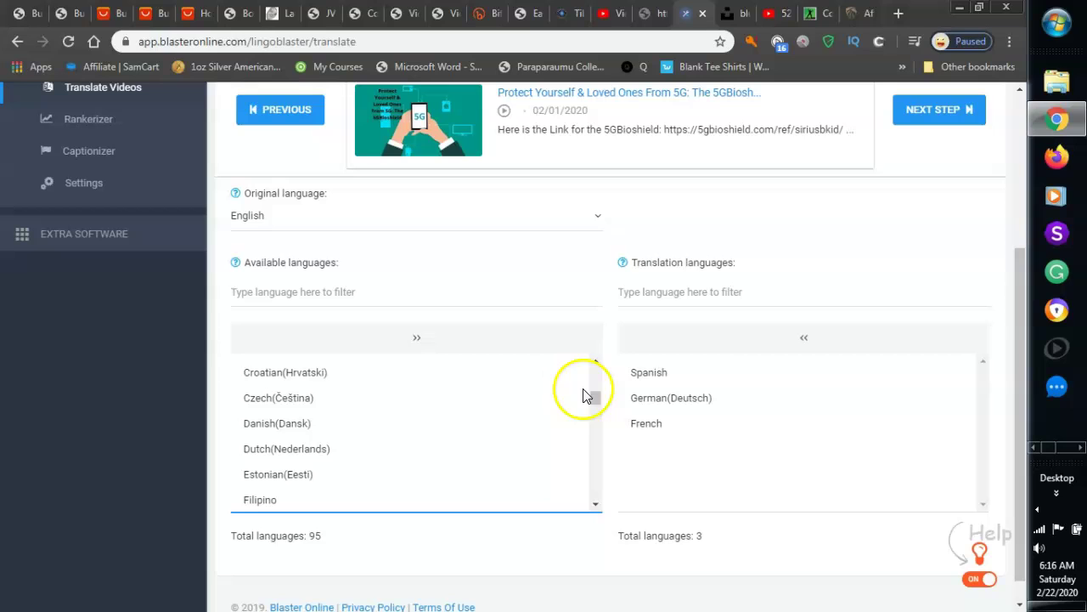
{"action": "left_click_drag", "start_coordinate": [593, 400], "coordinate": [595, 422]}
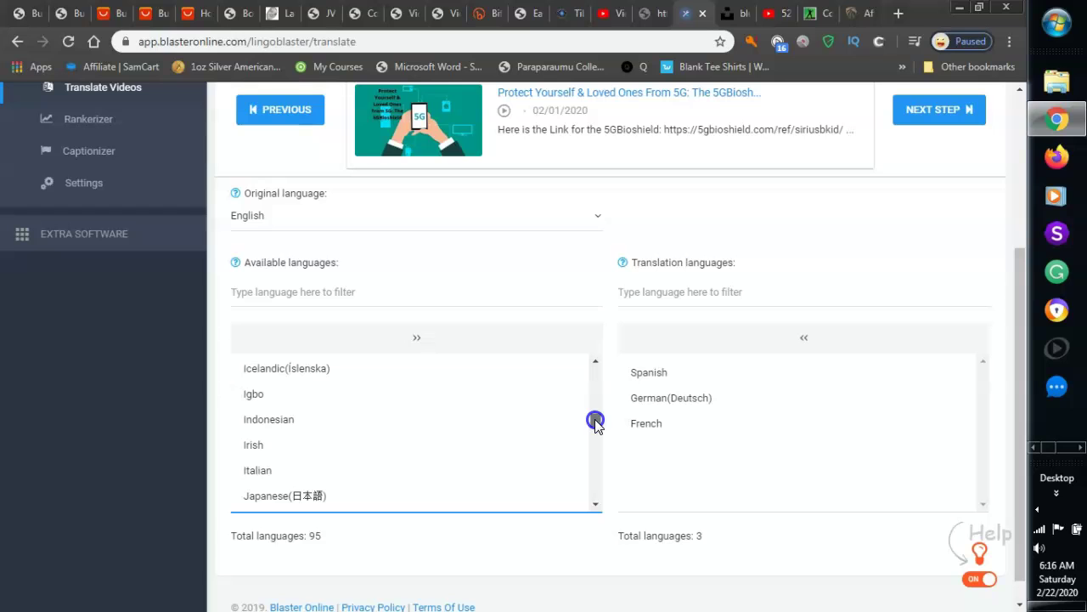
{"action": "double_click", "coordinate": [276, 500]}
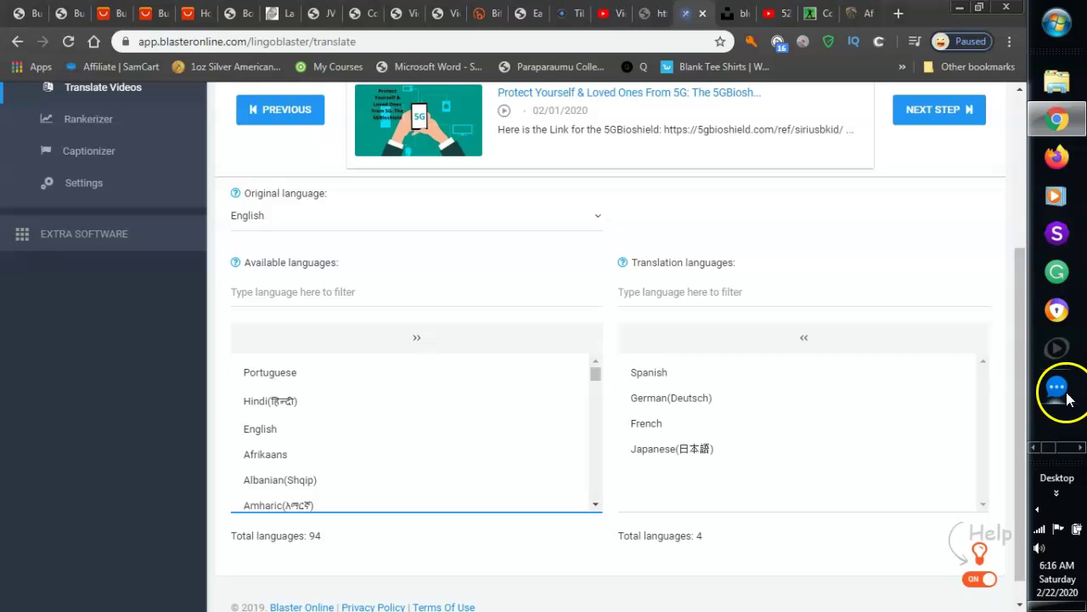
Continue to the Customize step, skipping its training video, and bring the video's title and full description into view
{"action": "left_click_drag", "start_coordinate": [1023, 349], "coordinate": [1028, 293]}
{"action": "left_click", "coordinate": [949, 177]}
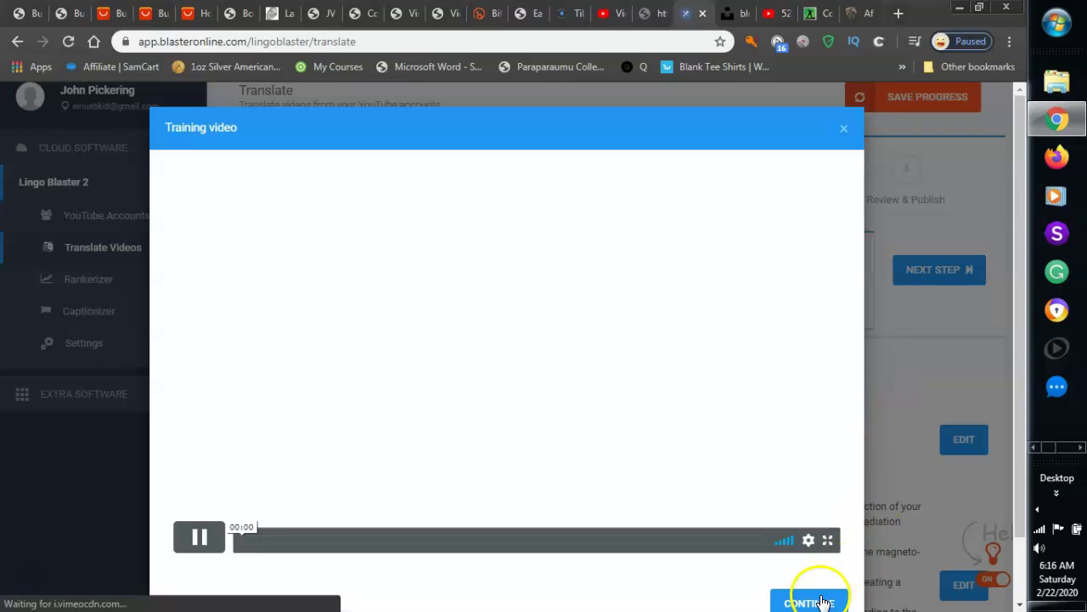
{"action": "left_click", "coordinate": [819, 603]}
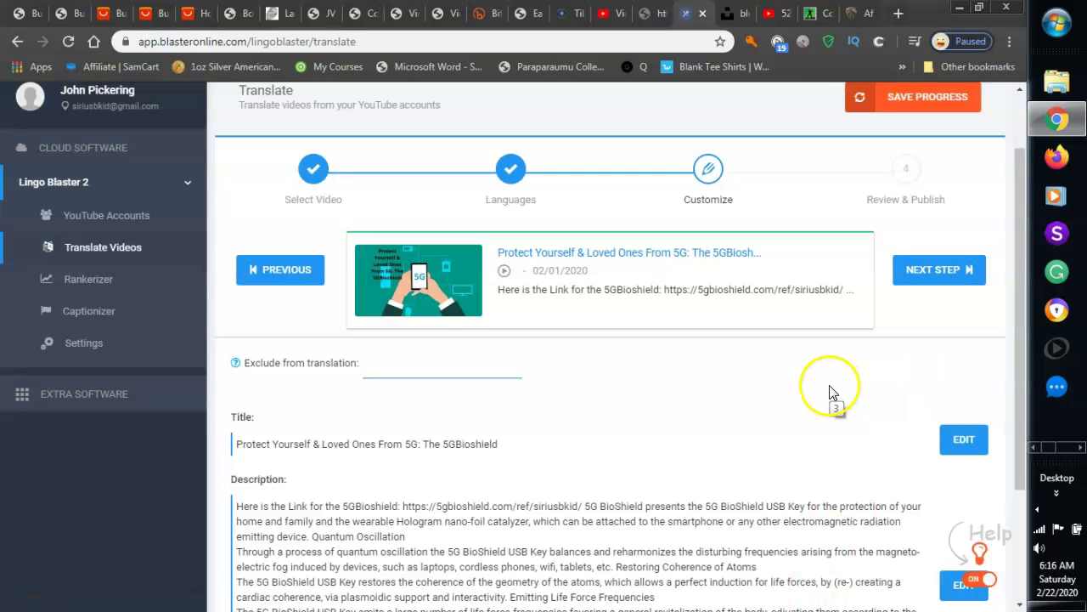
{"action": "left_click_drag", "start_coordinate": [1022, 309], "coordinate": [1025, 354]}
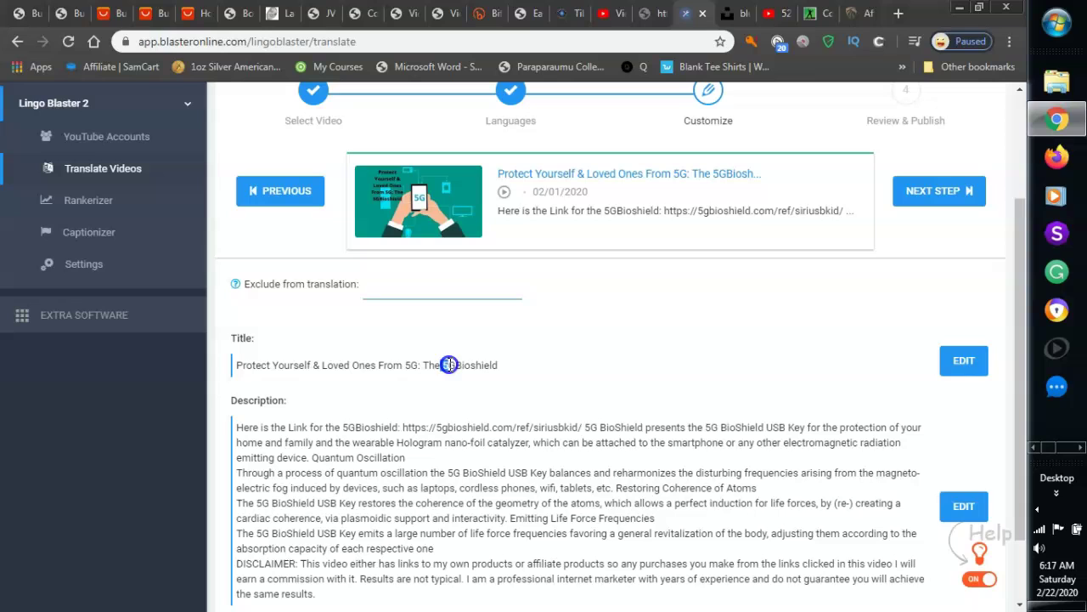
Exclude the title term "5GBioshield" from translation by copying it from the video title into the exclusion list
{"action": "left_click", "coordinate": [505, 374]}
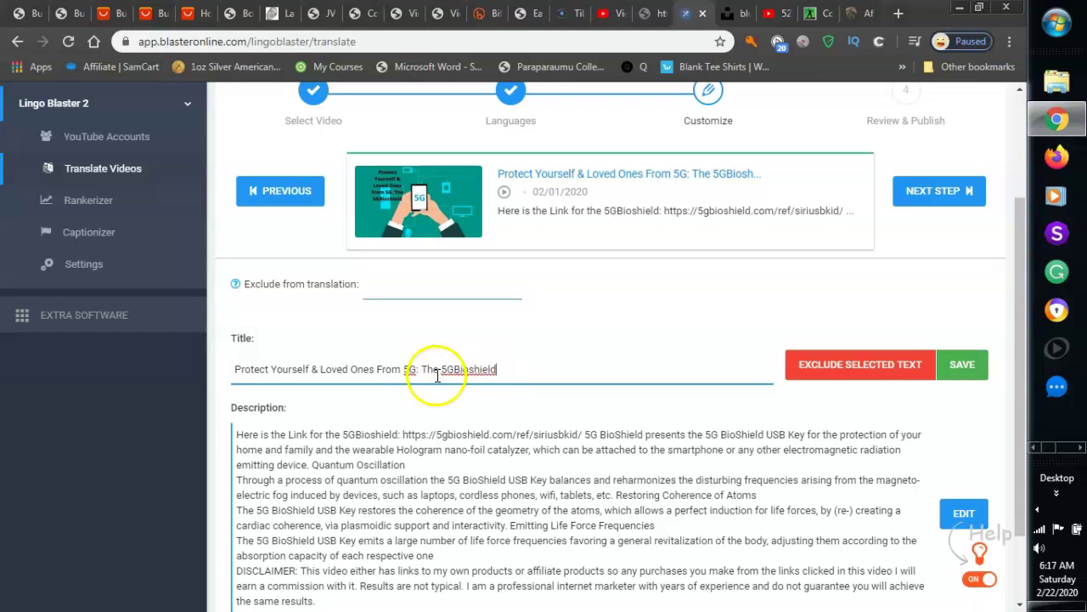
{"action": "left_click_drag", "start_coordinate": [440, 375], "coordinate": [461, 370]}
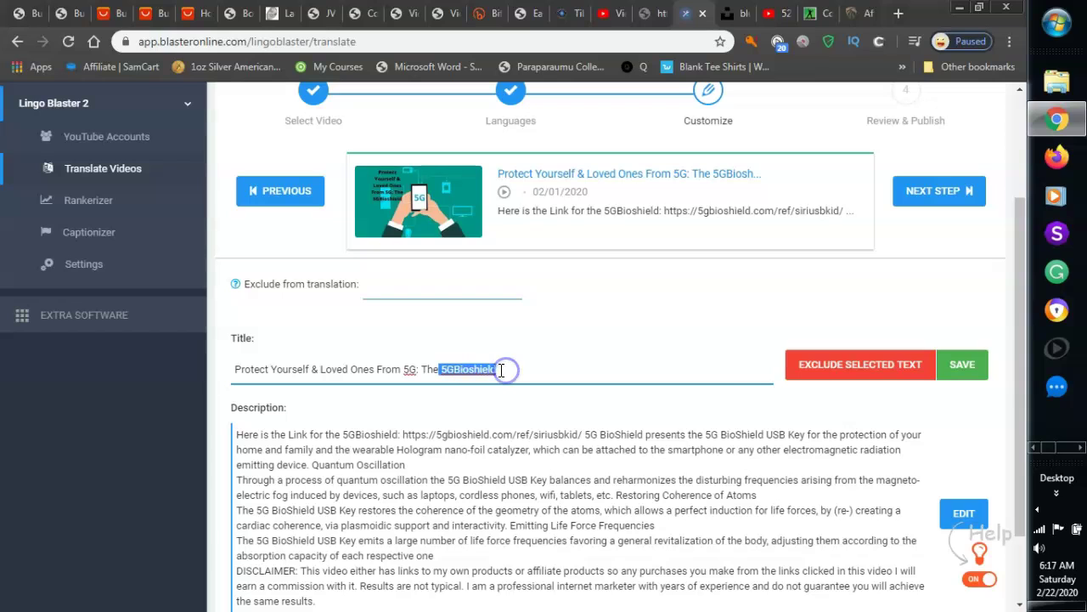
{"action": "right_click", "coordinate": [488, 368]}
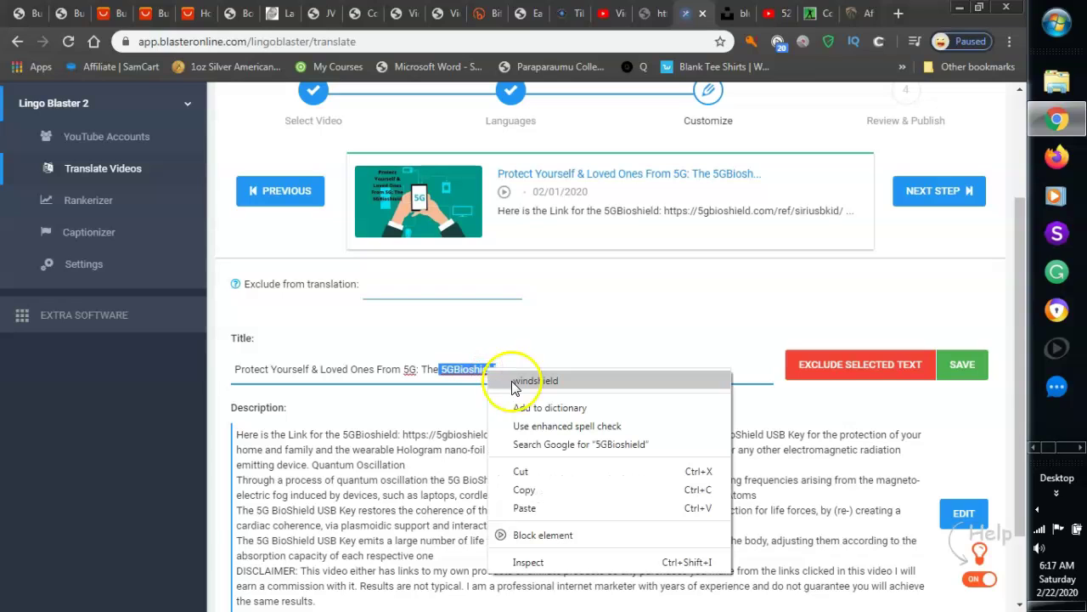
{"action": "left_click", "coordinate": [523, 489]}
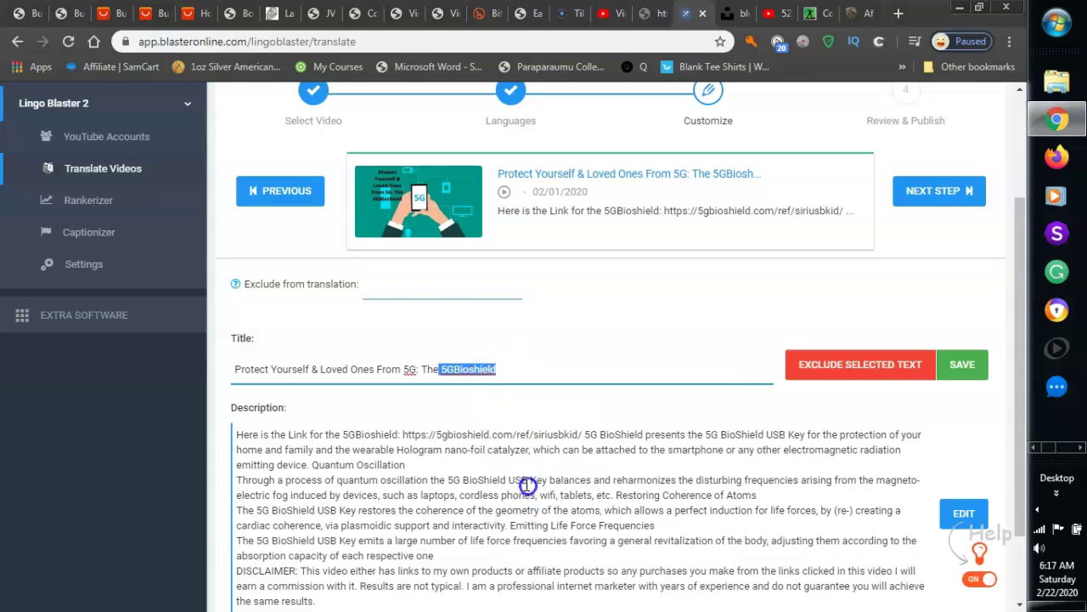
{"action": "left_click", "coordinate": [411, 285]}
{"action": "right_click", "coordinate": [411, 285]}
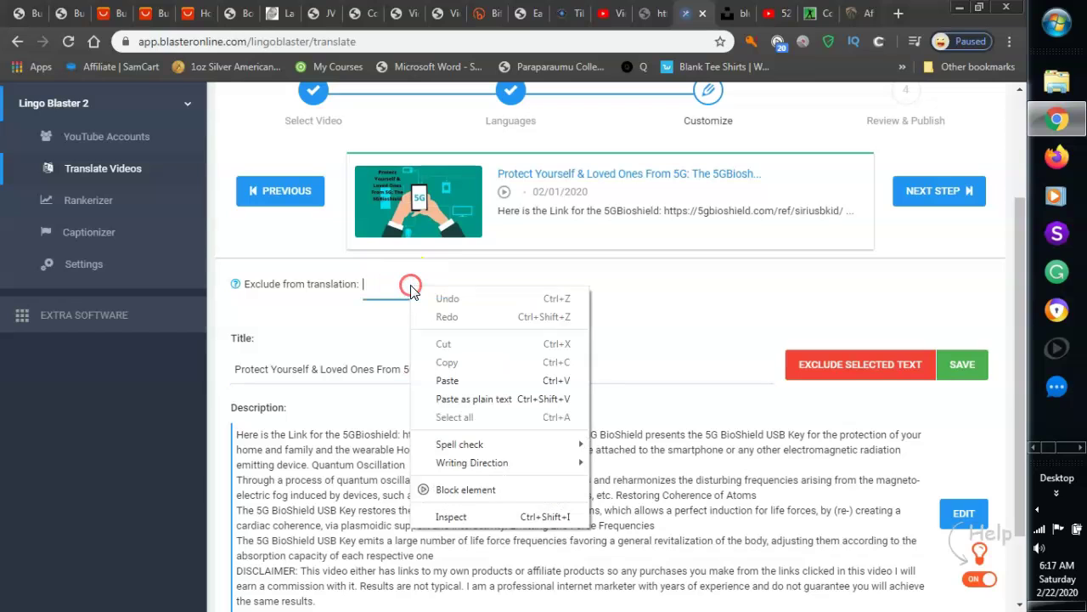
{"action": "left_click", "coordinate": [446, 382]}
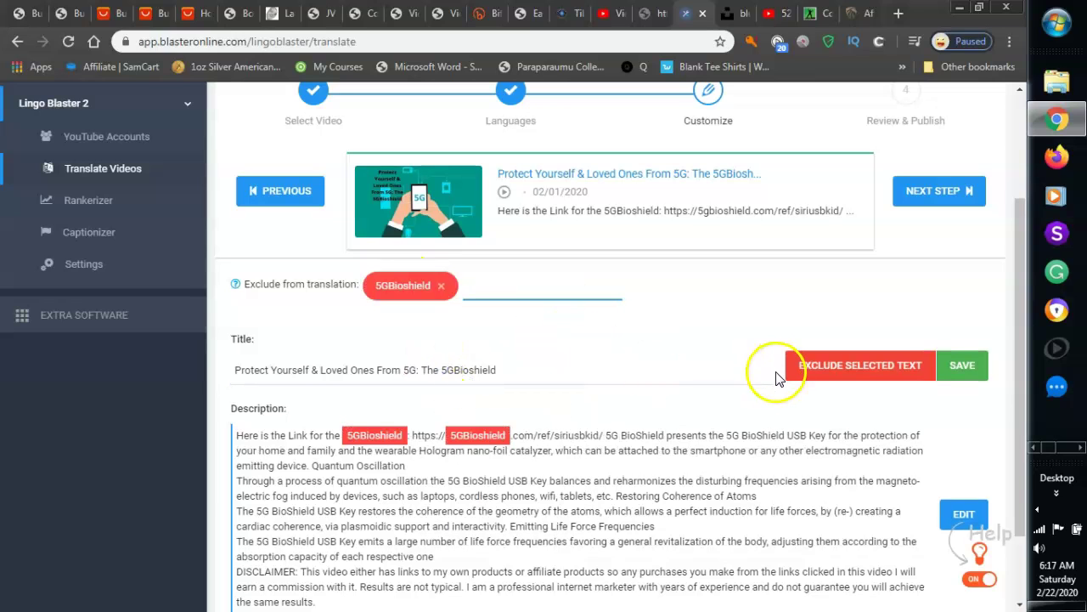
Add the spaced term "5G BioShield" from the video description to the exclusions from translation
{"action": "left_click_drag", "start_coordinate": [1019, 419], "coordinate": [1019, 457]}
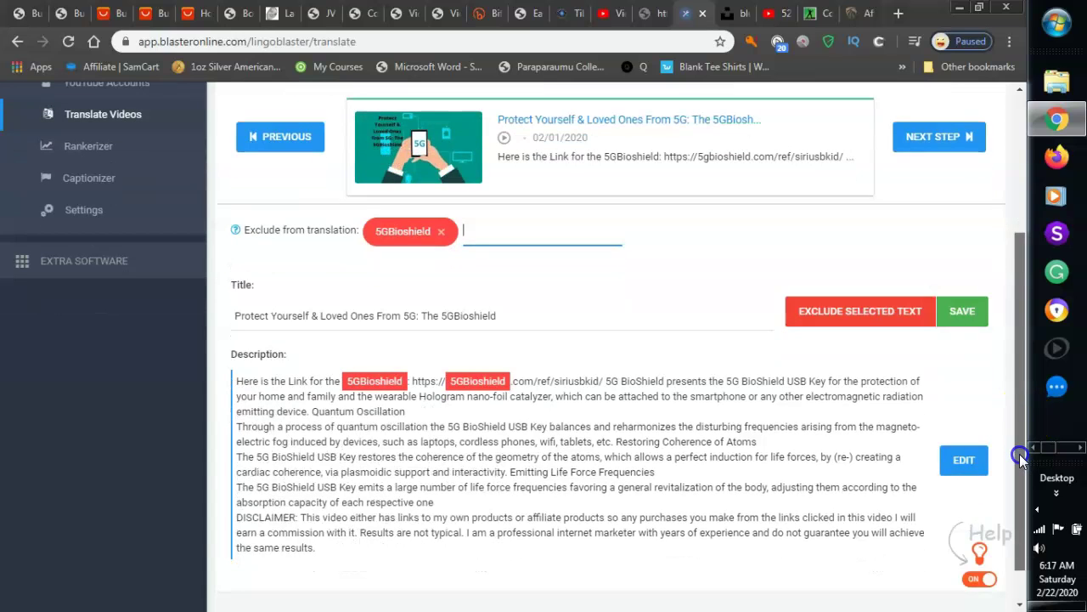
{"action": "left_click", "coordinate": [449, 425]}
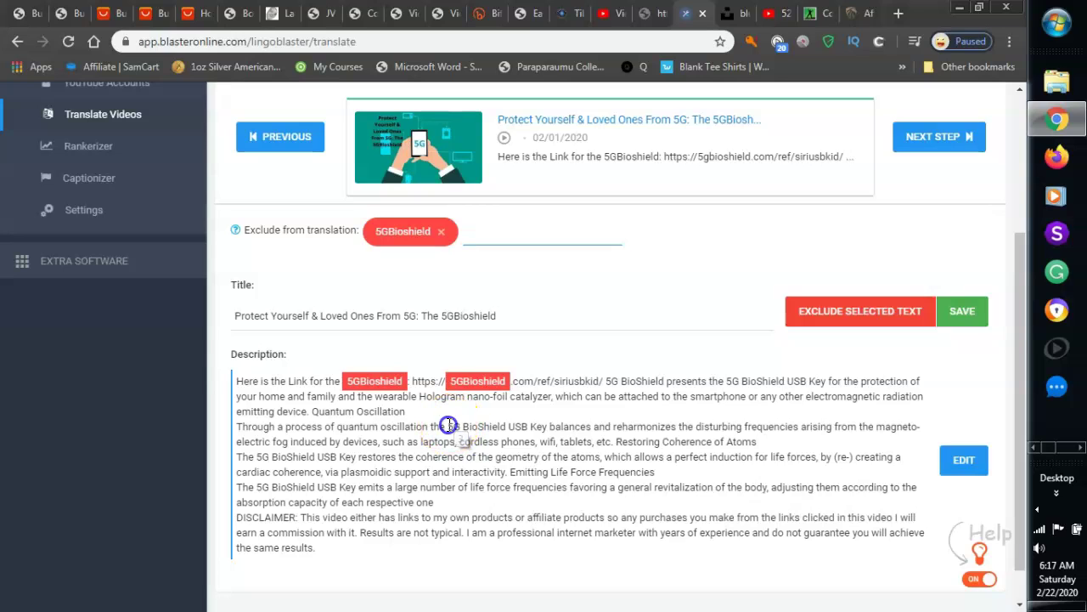
{"action": "left_click", "coordinate": [499, 428]}
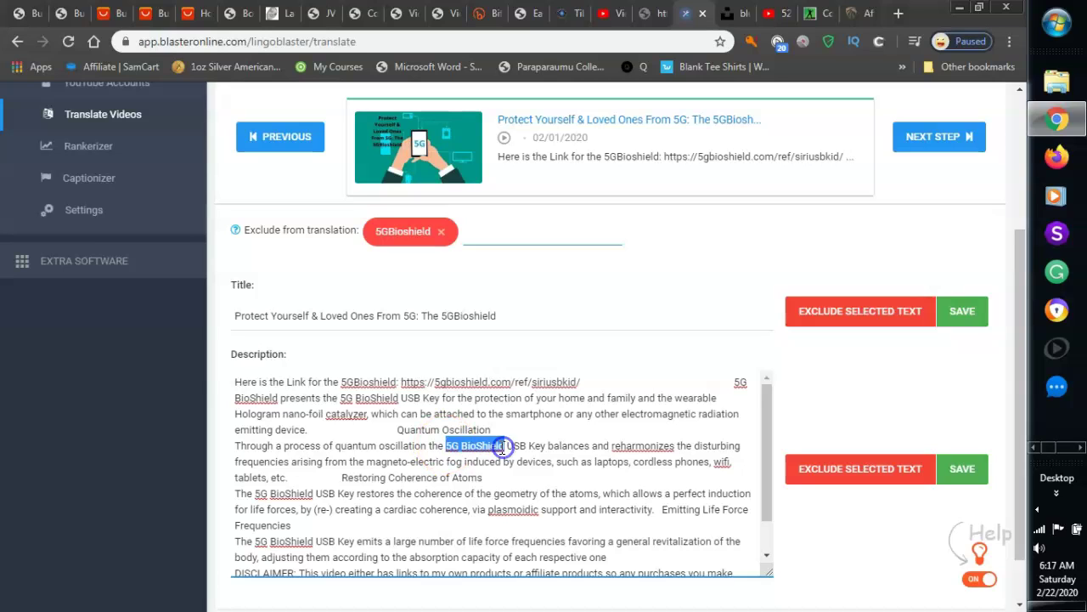
{"action": "right_click", "coordinate": [494, 444]}
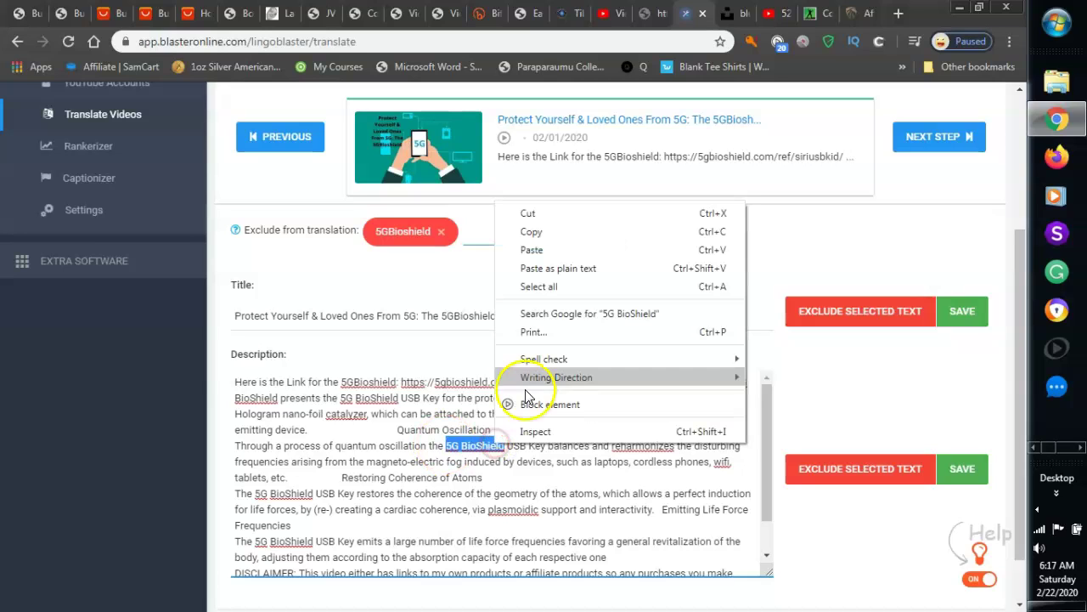
{"action": "left_click", "coordinate": [550, 242]}
{"action": "right_click", "coordinate": [510, 230]}
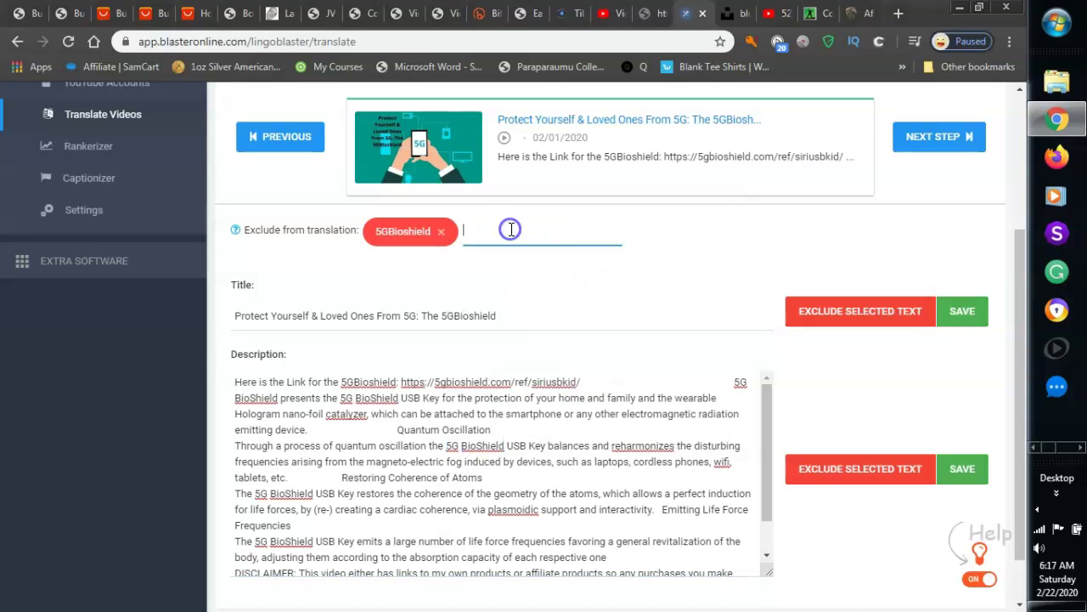
{"action": "left_click", "coordinate": [544, 324]}
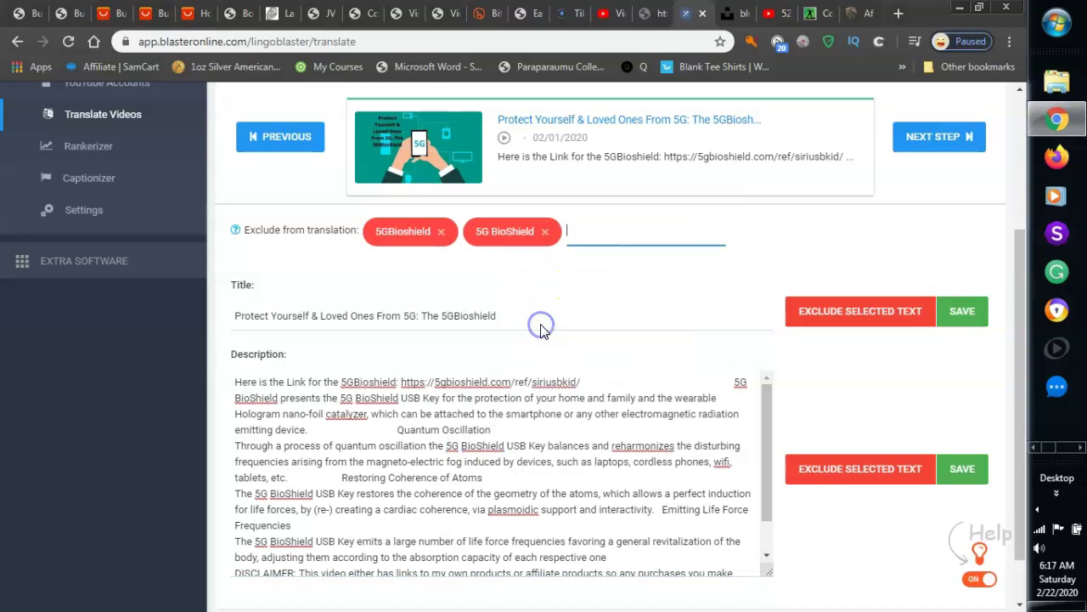
Save the video's title and description with the excluded terms applied
{"action": "scroll", "coordinate": [1024, 450], "scroll_direction": "down", "scroll_amount": 1}
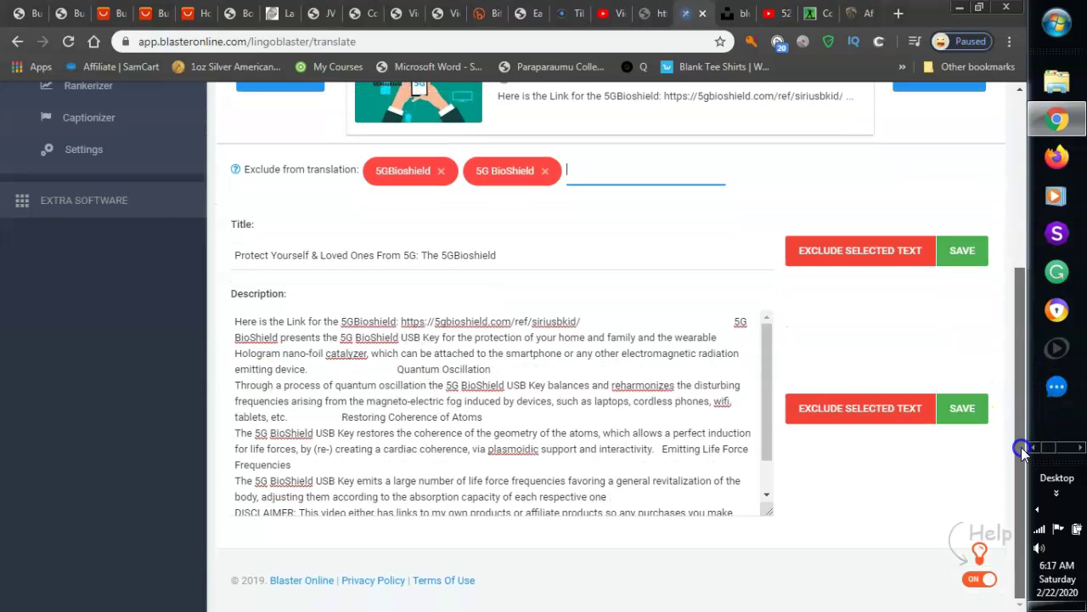
{"action": "left_click_drag", "start_coordinate": [765, 451], "coordinate": [759, 400]}
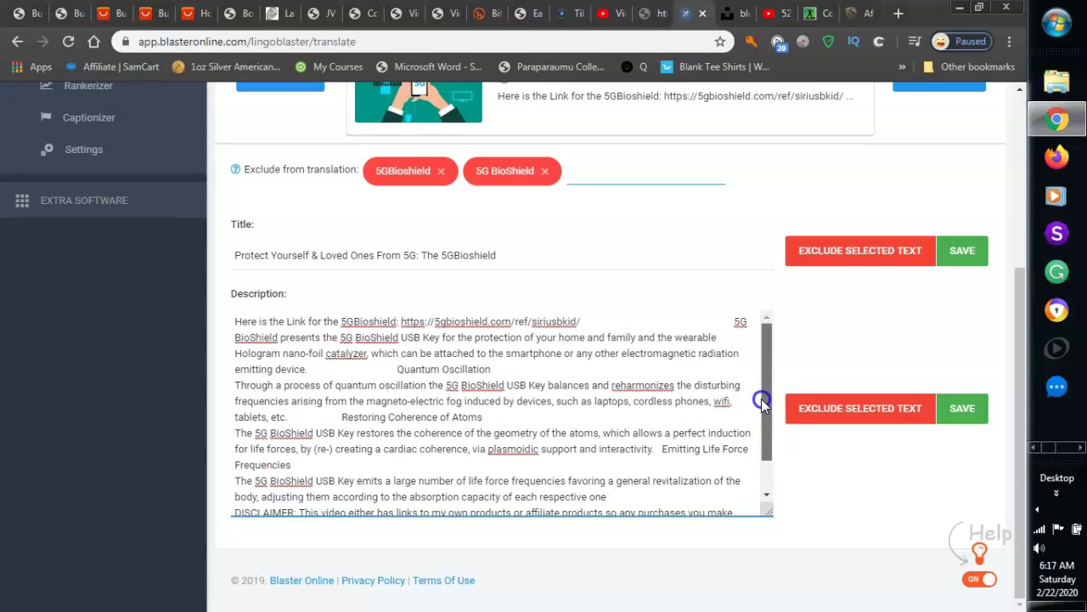
{"action": "left_click", "coordinate": [972, 254]}
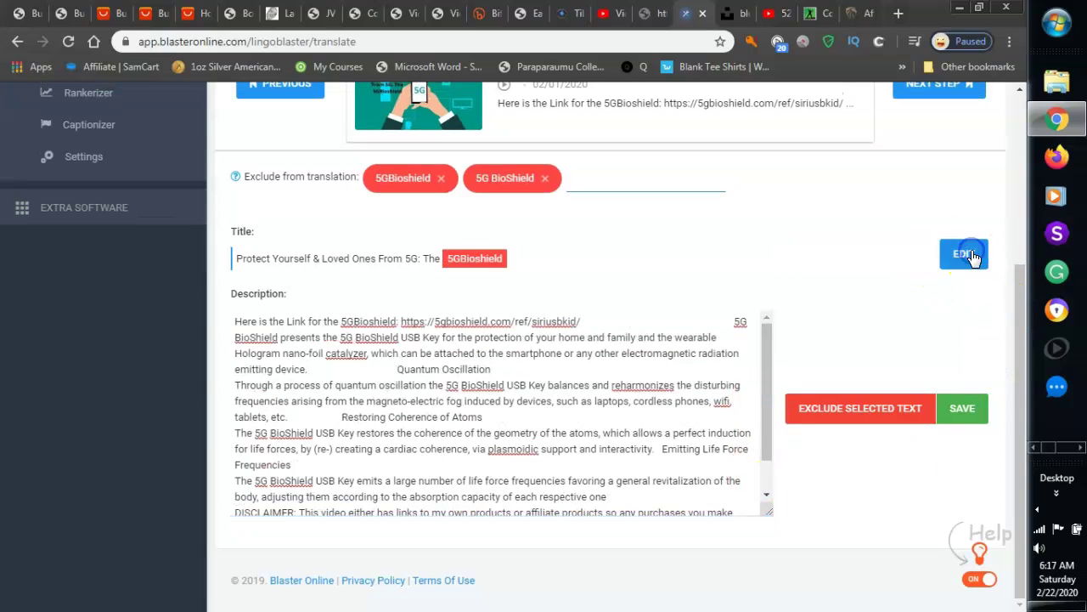
{"action": "left_click", "coordinate": [974, 411]}
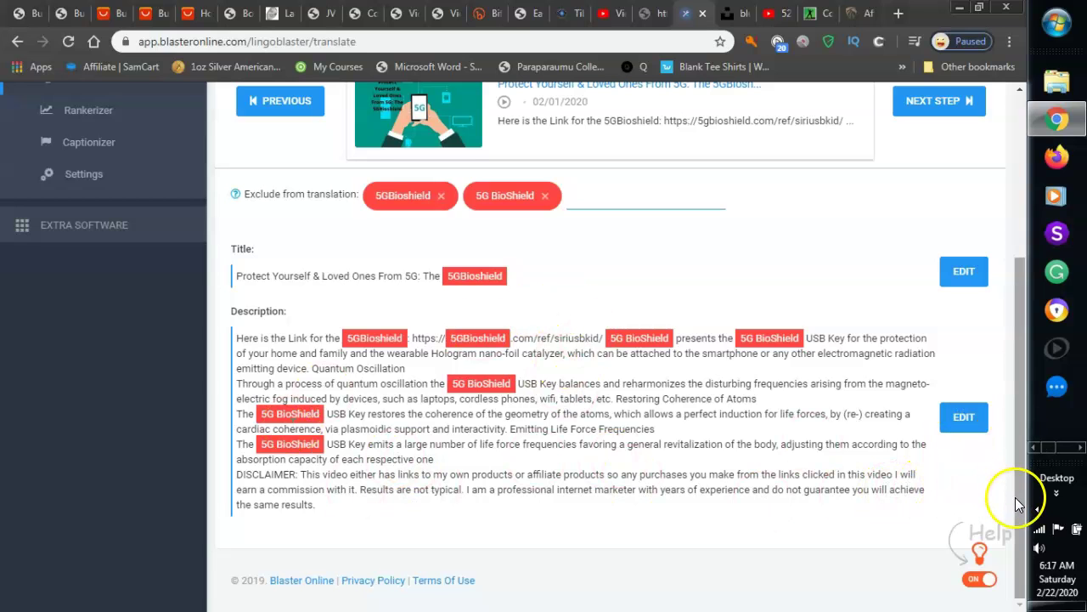
Save the progress of the video translation and dismiss the notification
{"action": "left_click_drag", "start_coordinate": [1019, 504], "coordinate": [1014, 355]}
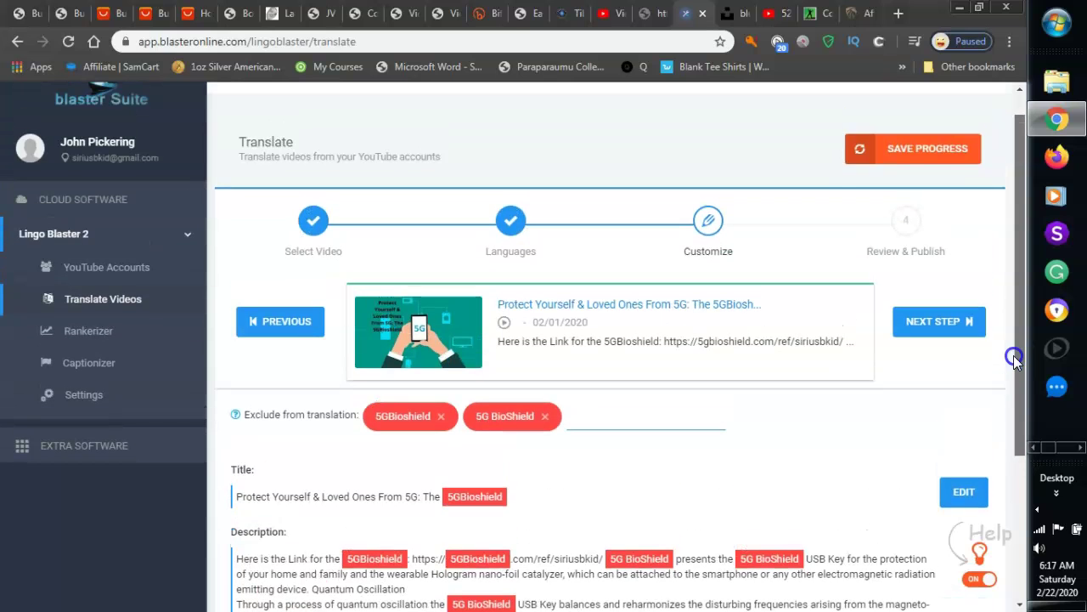
{"action": "left_click", "coordinate": [933, 154]}
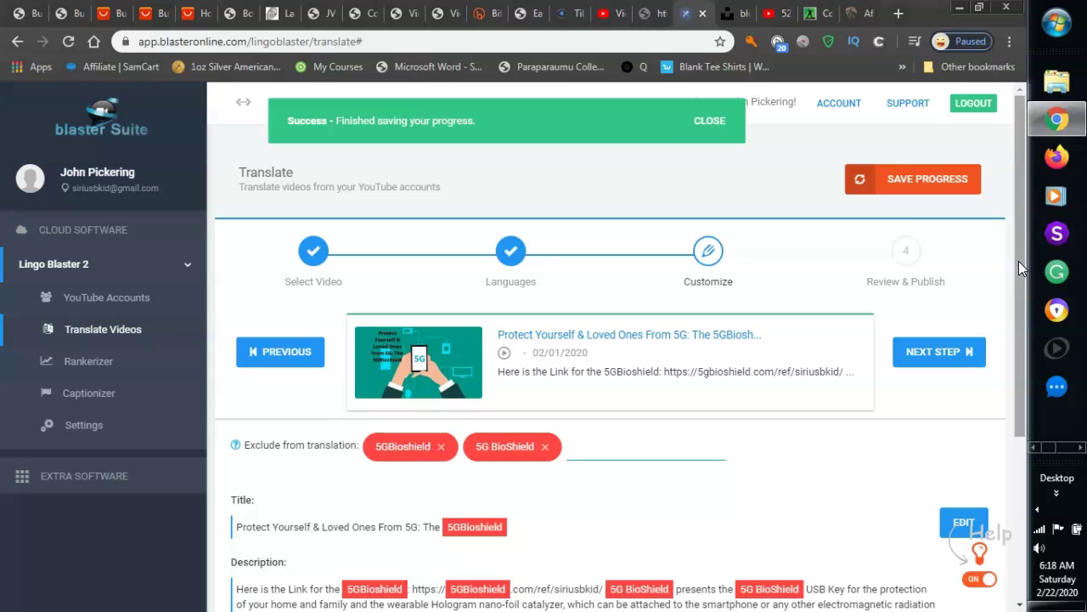
{"action": "left_click", "coordinate": [709, 121]}
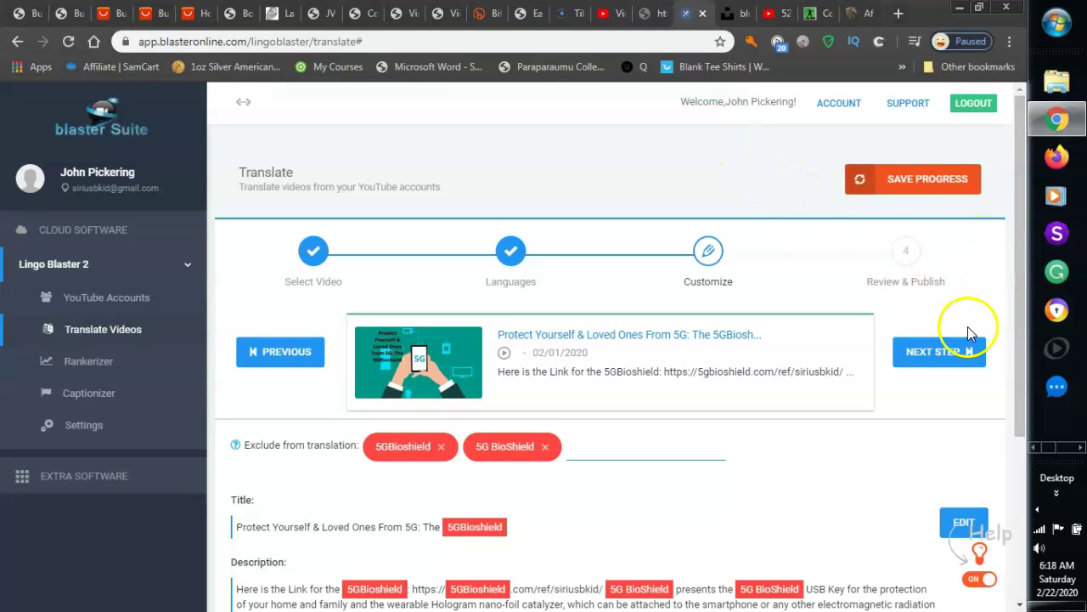
Continue to the Review & Publish step, skip its training video, and let the translations into all four languages run
{"action": "left_click", "coordinate": [962, 357]}
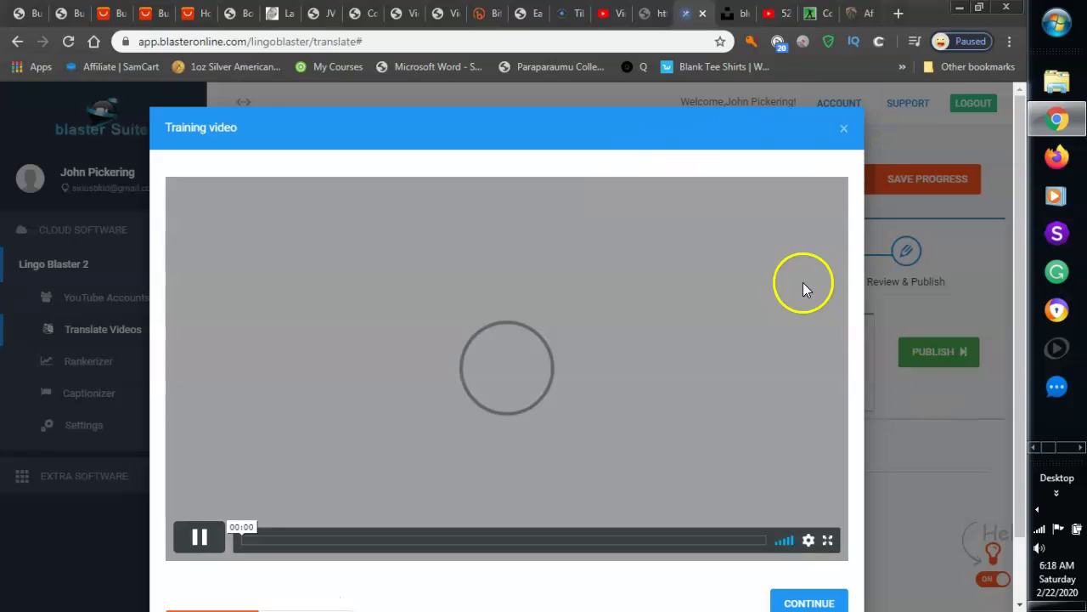
{"action": "left_click", "coordinate": [820, 602]}
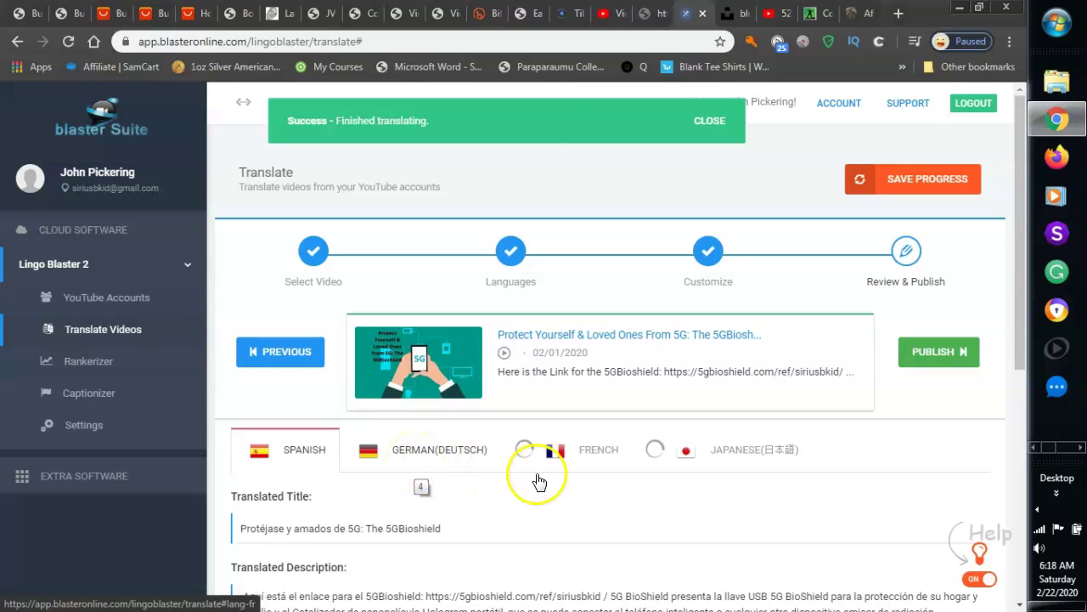
{"action": "left_click", "coordinate": [554, 129]}
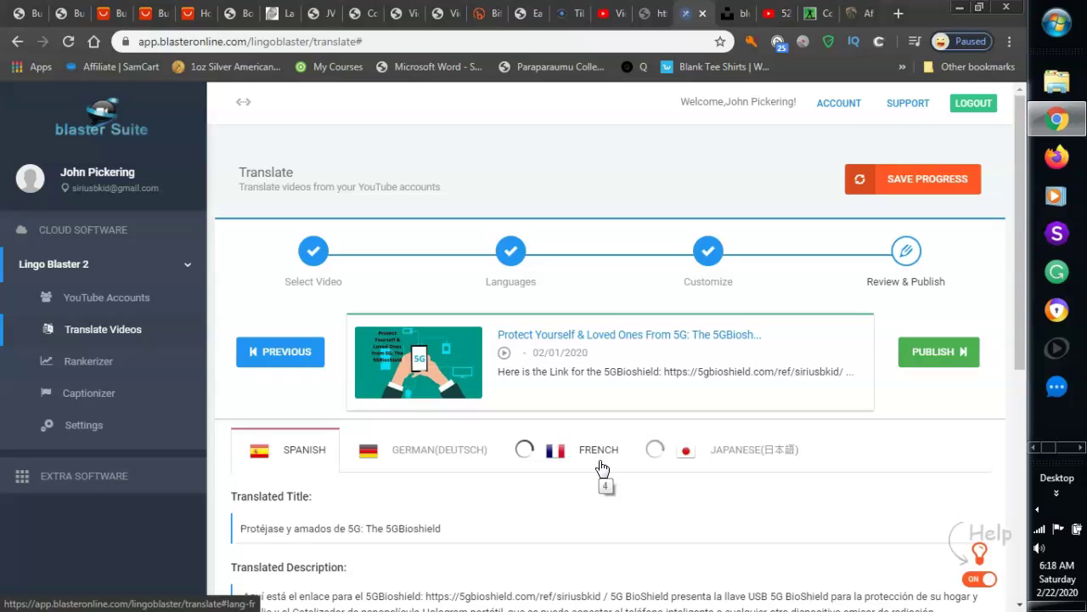
{"action": "left_click", "coordinate": [527, 237]}
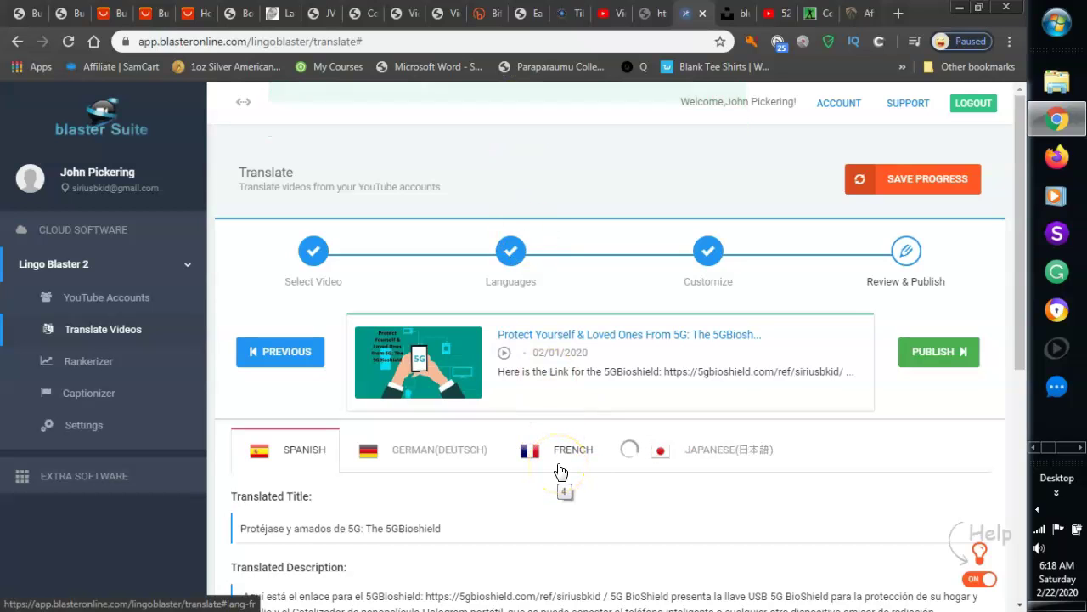
Review the Spanish translated title and description and save their changes
{"action": "left_click", "coordinate": [699, 470]}
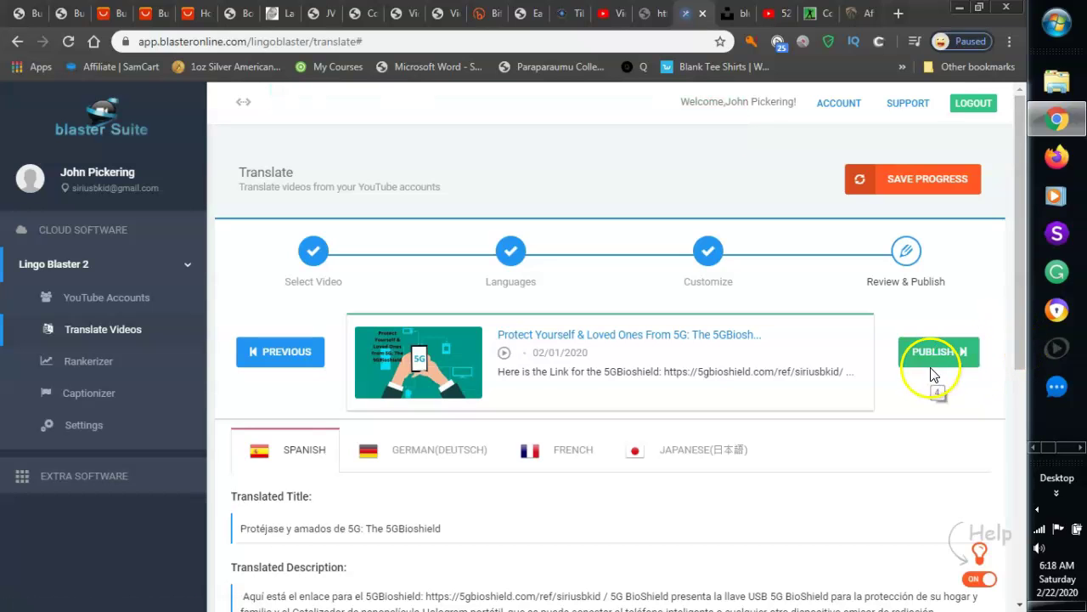
{"action": "left_click_drag", "start_coordinate": [1018, 357], "coordinate": [1024, 550]}
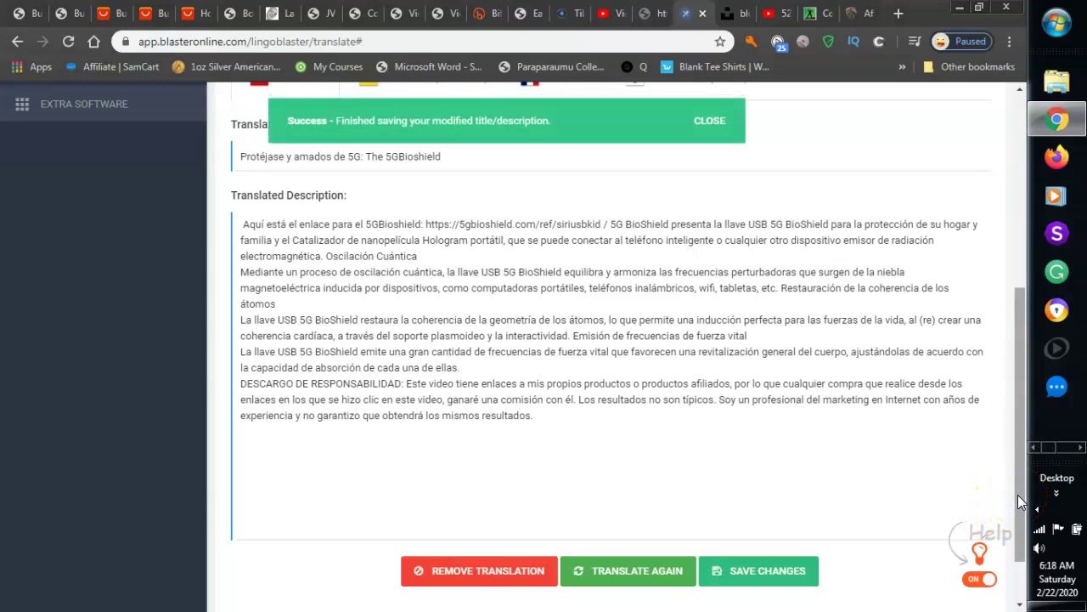
{"action": "left_click_drag", "start_coordinate": [1022, 502], "coordinate": [1018, 324]}
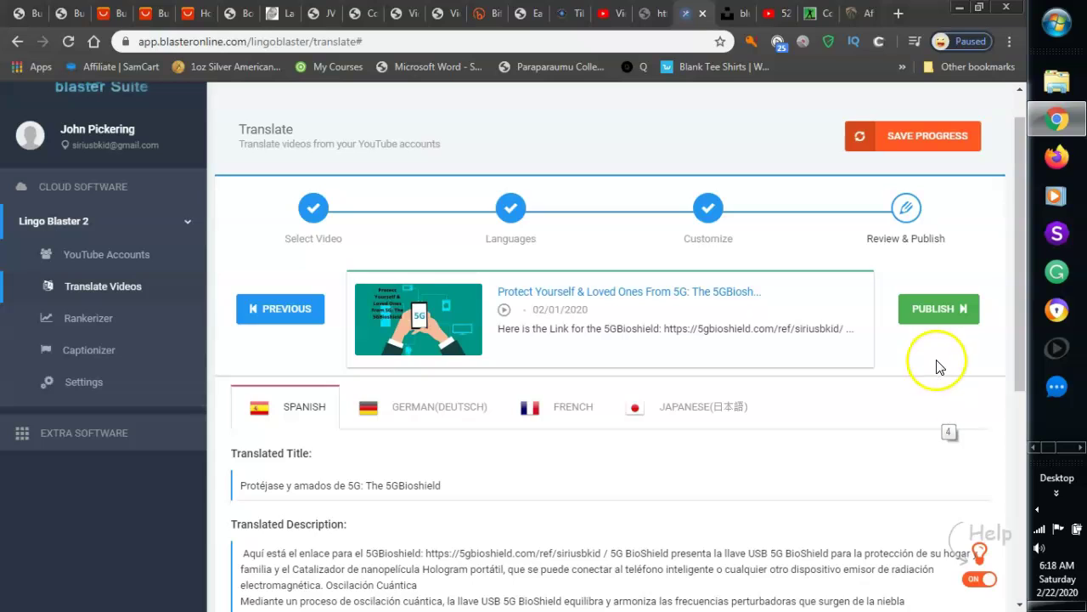
Open Rankerizer, skip the training video, and select "Protect Yourself & Loved Ones From 5G: The 5GBioshield" as the video to rank
{"action": "left_click", "coordinate": [87, 320]}
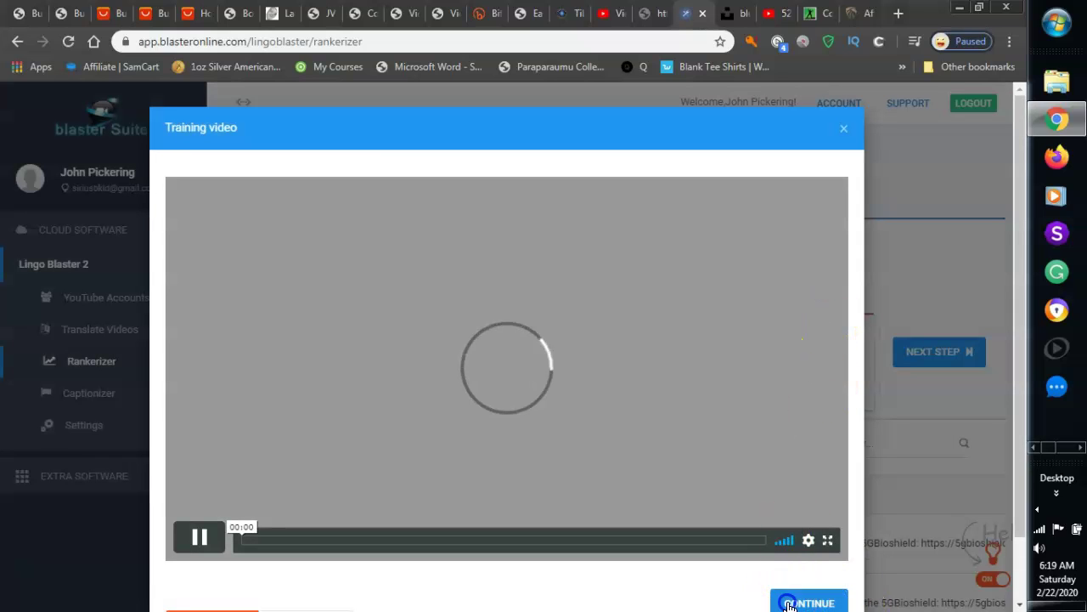
{"action": "left_click", "coordinate": [807, 602]}
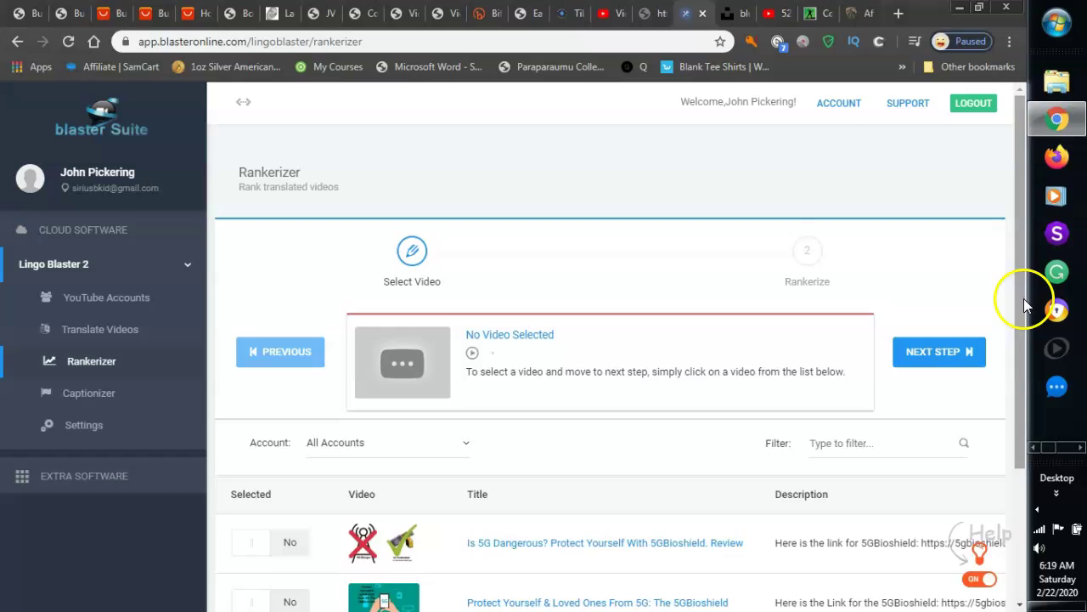
{"action": "scroll", "coordinate": [1024, 298], "scroll_direction": "down", "scroll_amount": 2}
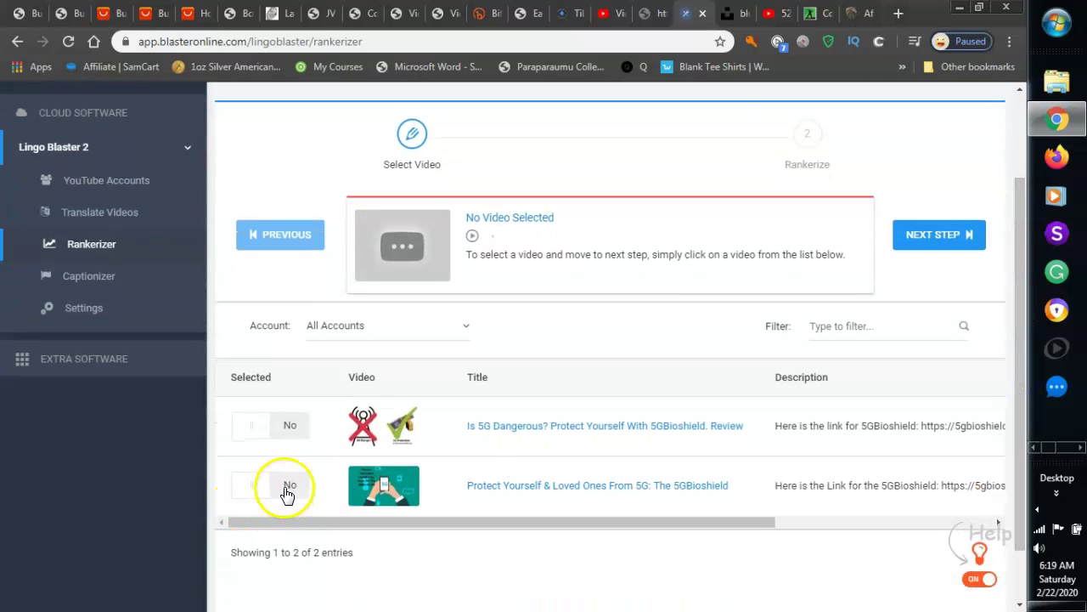
{"action": "left_click", "coordinate": [288, 491]}
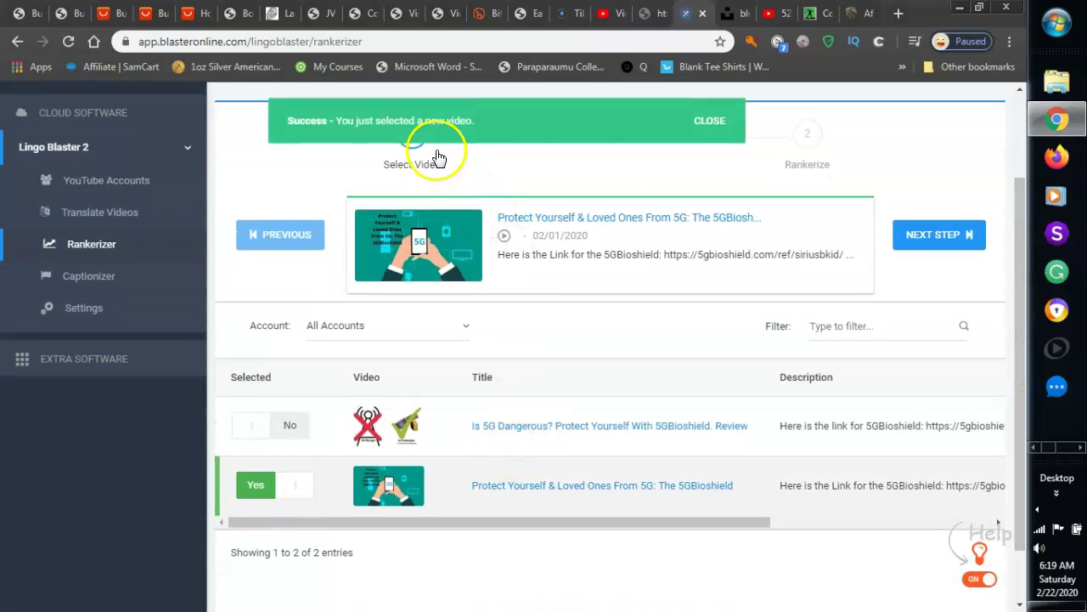
Continue to the Rankerize step, skipping its training video, and rankerize the translated video, accepting the modification of its original description
{"action": "left_click", "coordinate": [918, 242]}
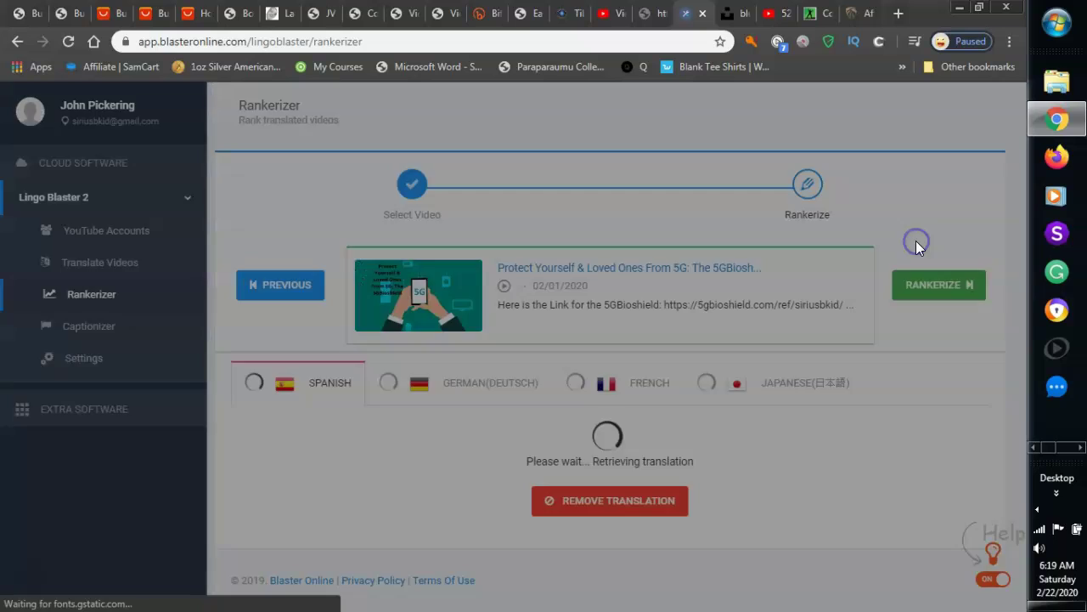
{"action": "left_click", "coordinate": [790, 599]}
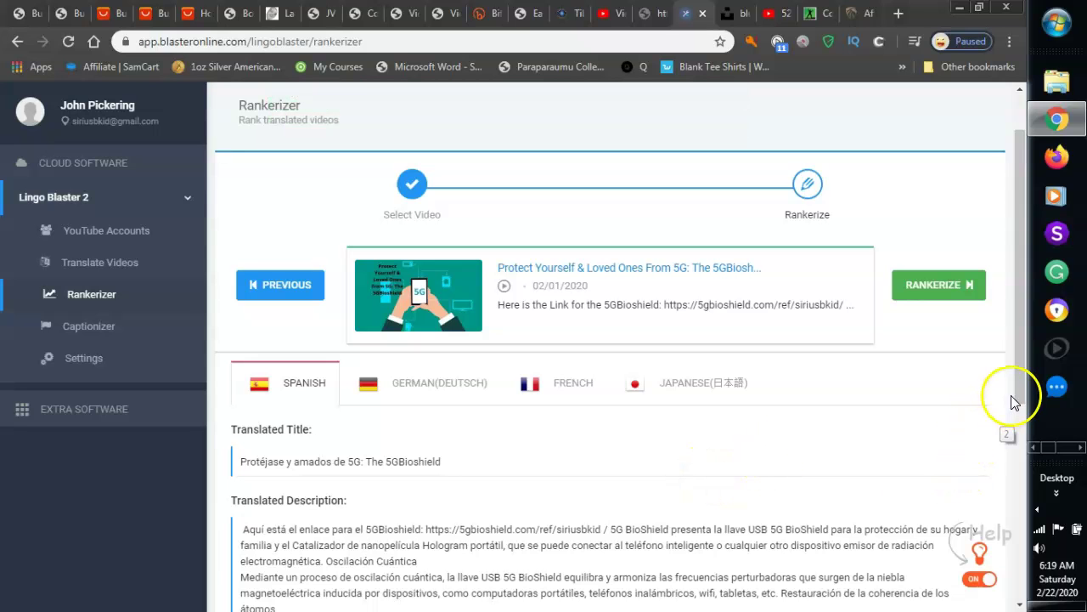
{"action": "left_click_drag", "start_coordinate": [1012, 402], "coordinate": [1033, 415]}
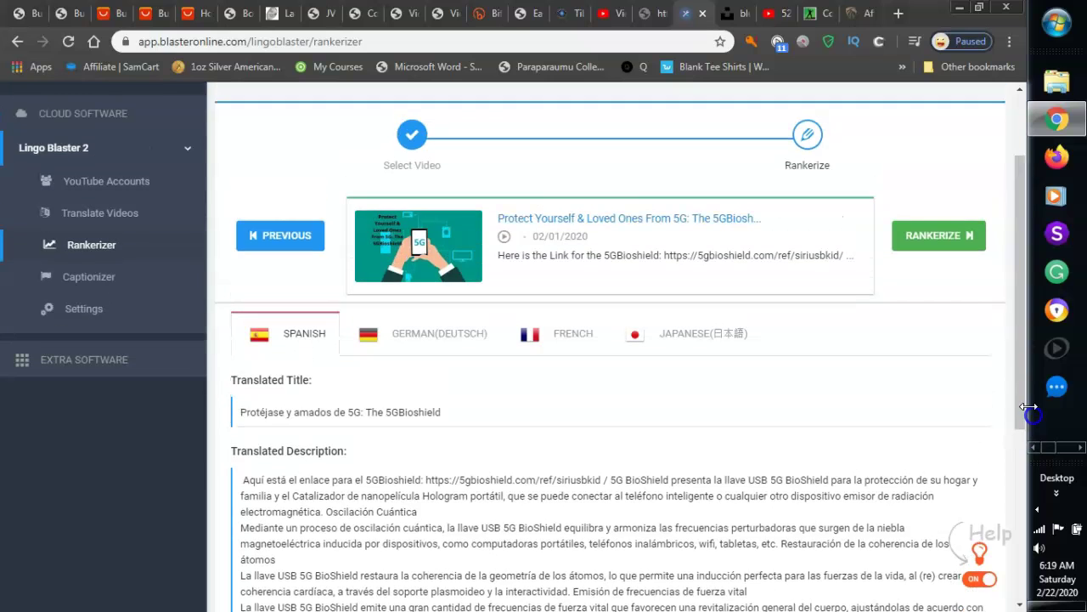
{"action": "left_click", "coordinate": [932, 235]}
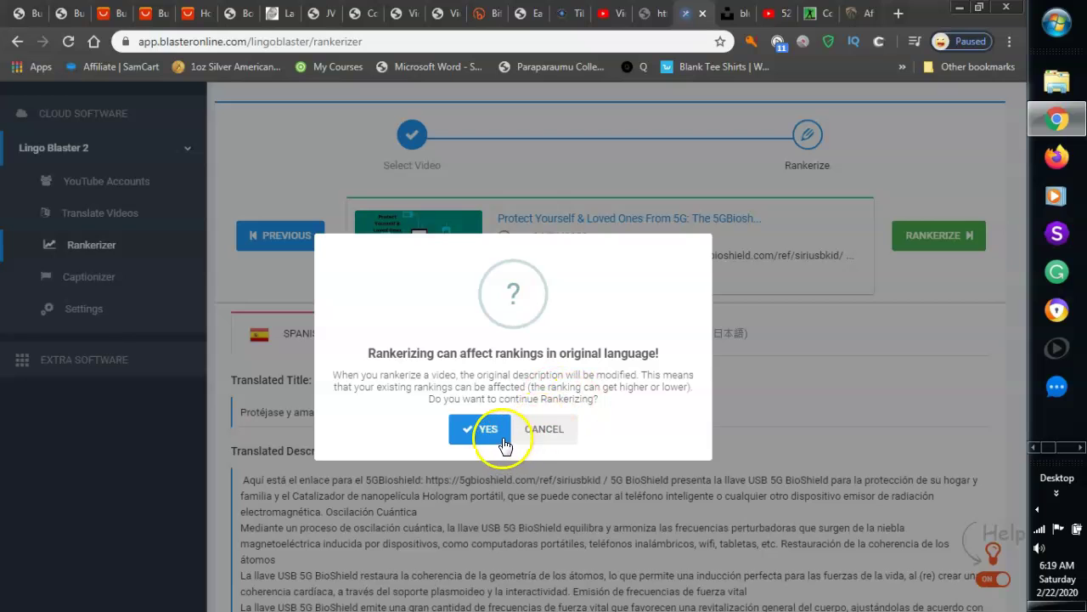
{"action": "left_click", "coordinate": [490, 438]}
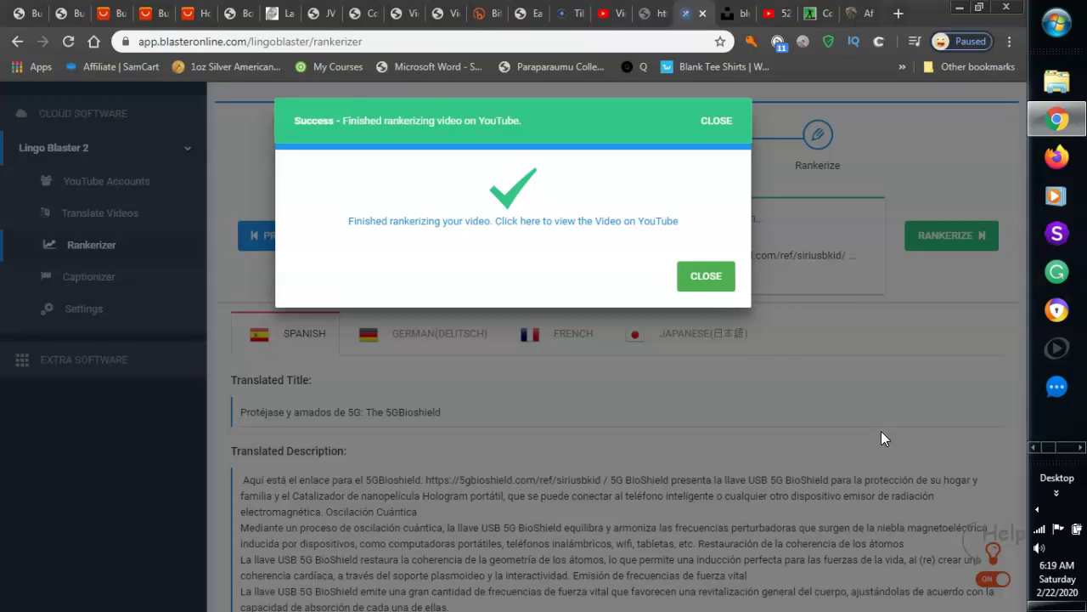
Dismiss the completion notice, switch to the German translation, and rankerize the video, accepting the modification of its original description
{"action": "left_click", "coordinate": [708, 277]}
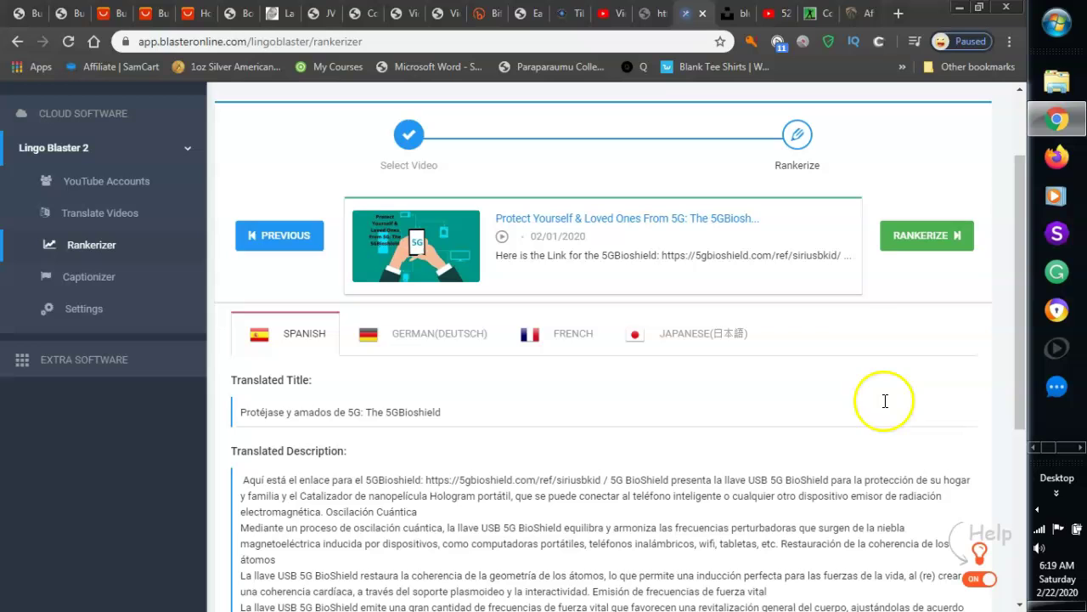
{"action": "left_click", "coordinate": [433, 336]}
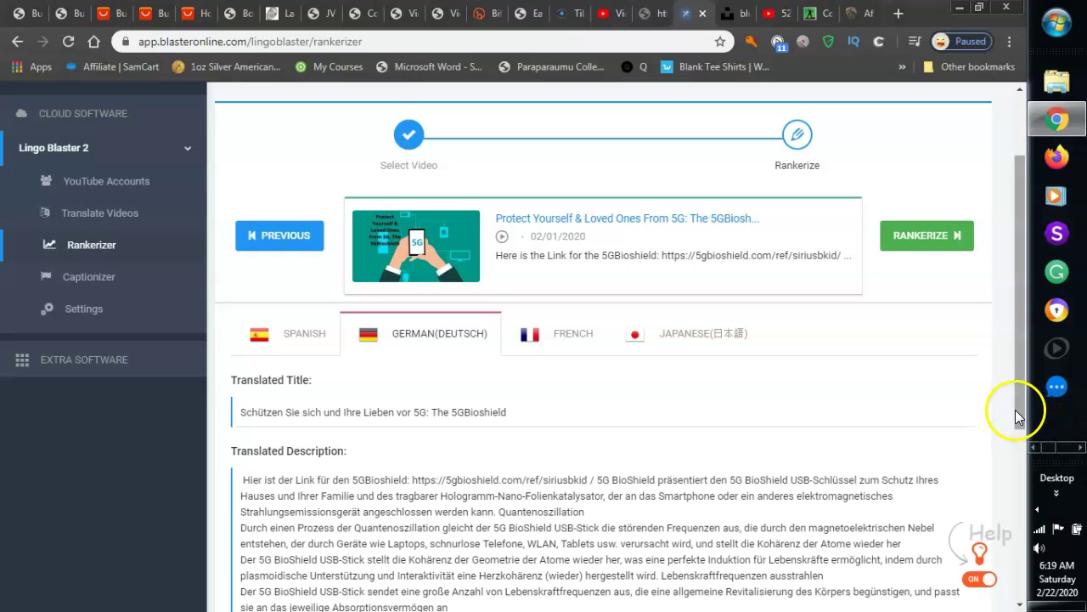
{"action": "mouse_move", "coordinate": [1026, 410]}
{"action": "left_mouse_down"}
{"action": "mouse_move", "coordinate": [1027, 550]}
{"action": "mouse_move", "coordinate": [1019, 426]}
{"action": "left_mouse_up"}
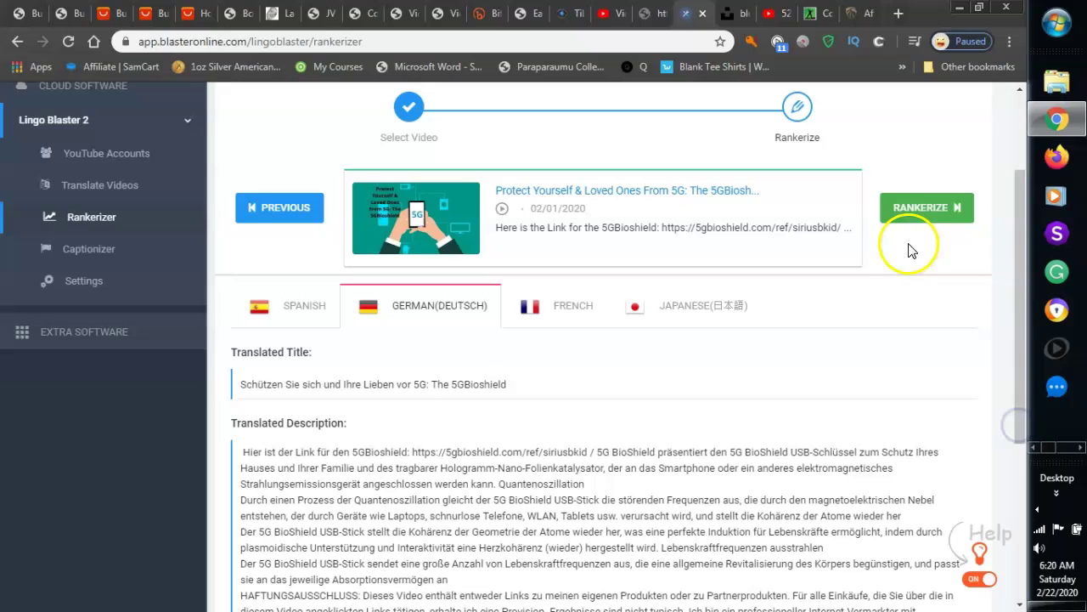
{"action": "left_click", "coordinate": [915, 216]}
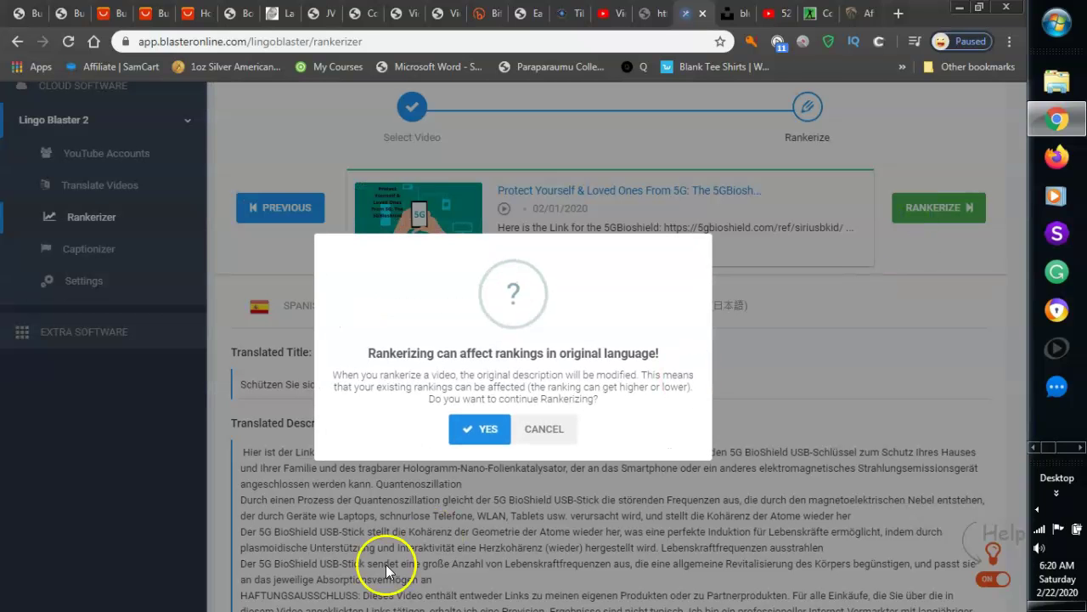
{"action": "left_click", "coordinate": [478, 428]}
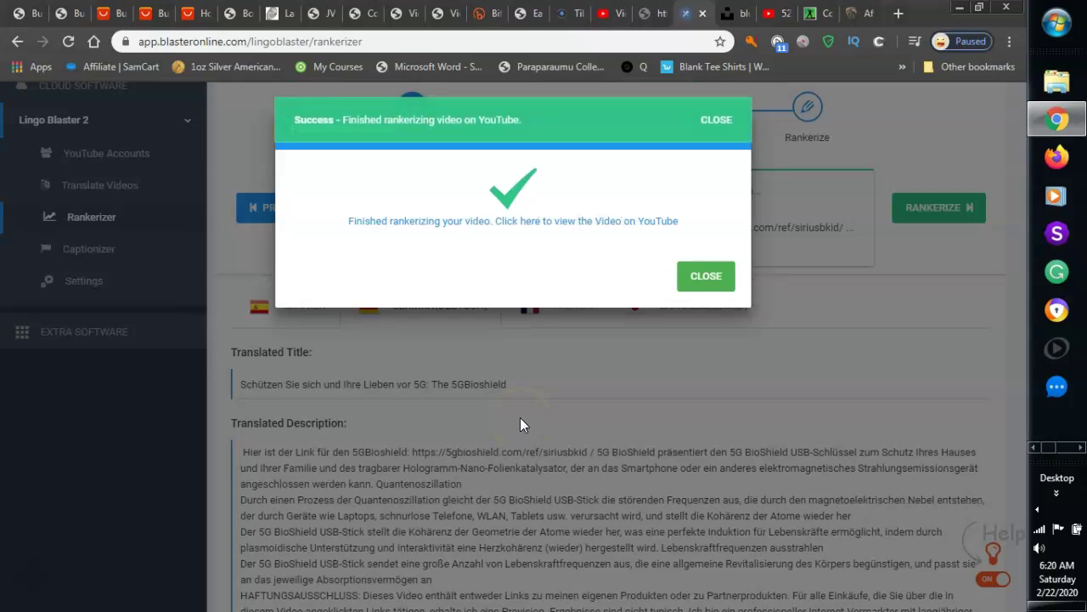
{"action": "left_click", "coordinate": [697, 285]}
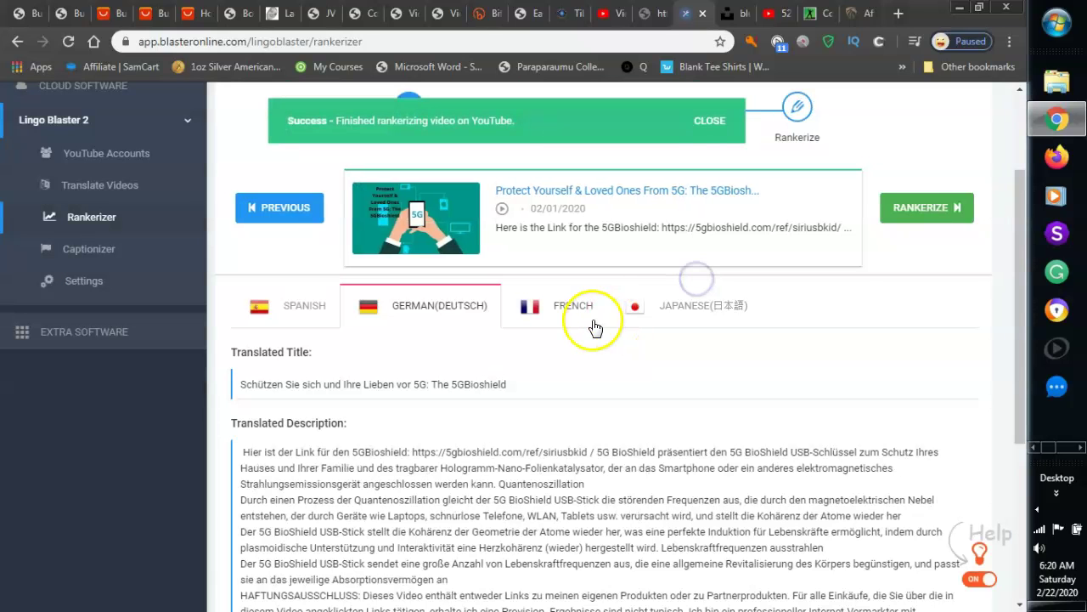
Rankerize the video with the French translation displayed, accepting the modification of its original description
{"action": "left_click", "coordinate": [575, 308]}
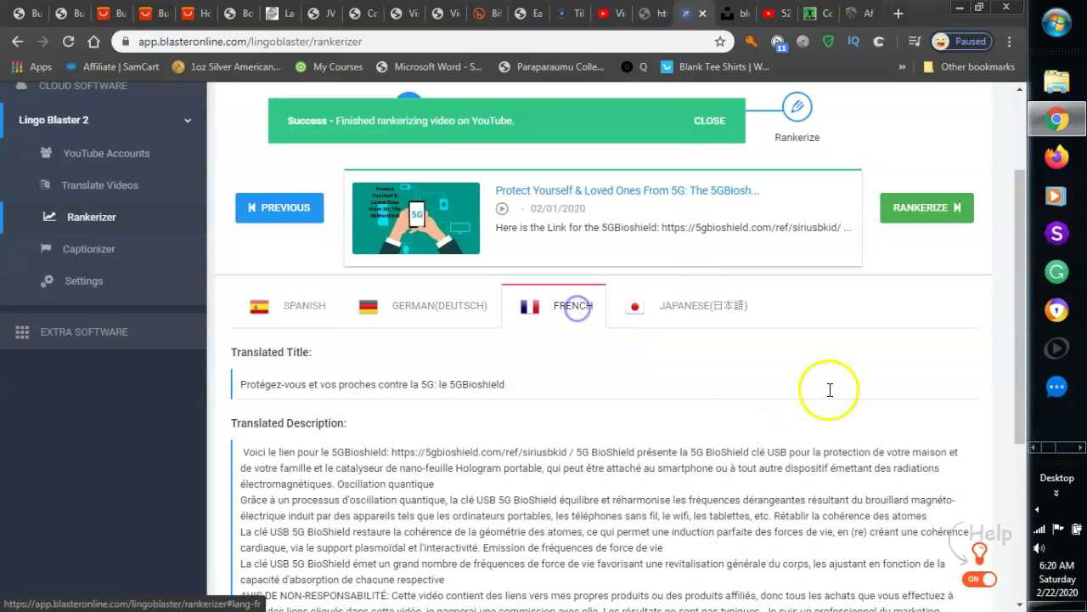
{"action": "left_click", "coordinate": [924, 207]}
{"action": "left_click", "coordinate": [492, 430]}
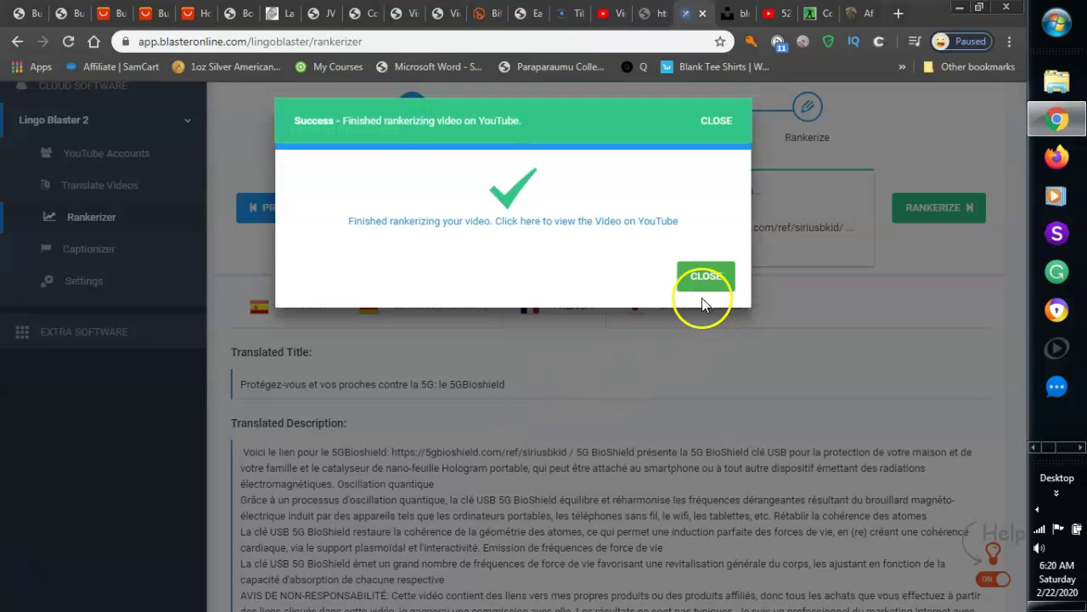
{"action": "left_click", "coordinate": [702, 279]}
Rankerize the video with the Japanese translation displayed, accepting the modification of its original description
{"action": "left_click", "coordinate": [668, 323]}
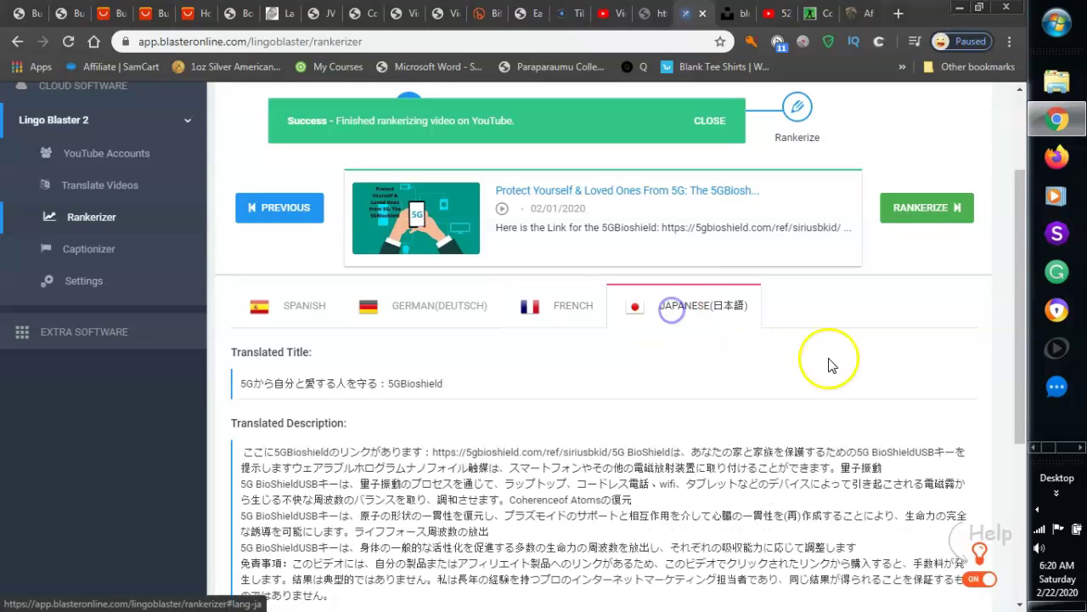
{"action": "left_click", "coordinate": [926, 207]}
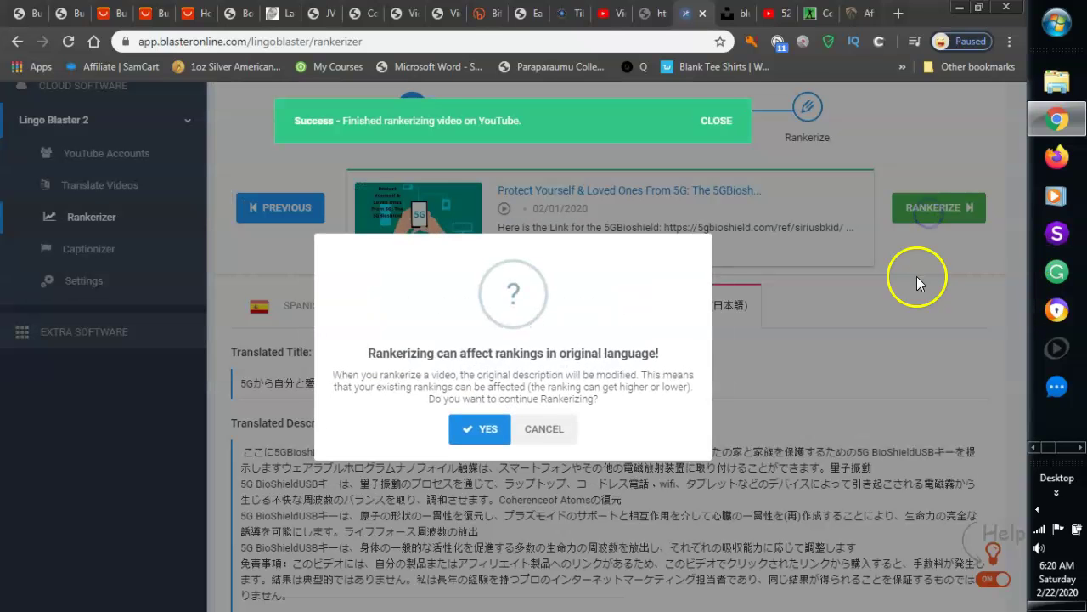
{"action": "left_click", "coordinate": [499, 431]}
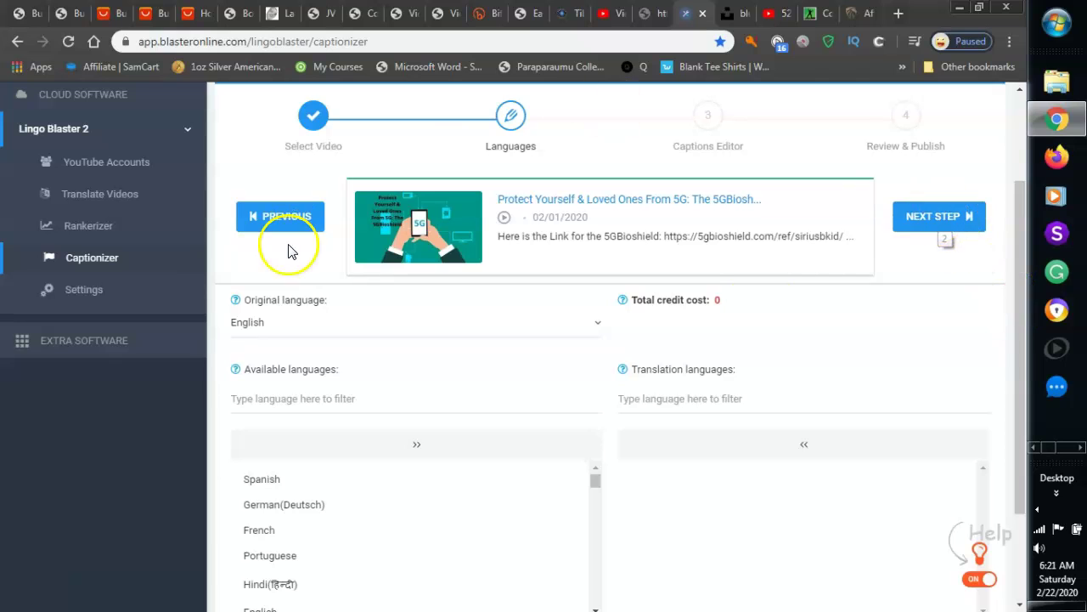
Add German, French, Spanish and Japanese as the translation languages for the video's captions in Captionizer
{"action": "left_click_drag", "start_coordinate": [1018, 359], "coordinate": [1026, 409]}
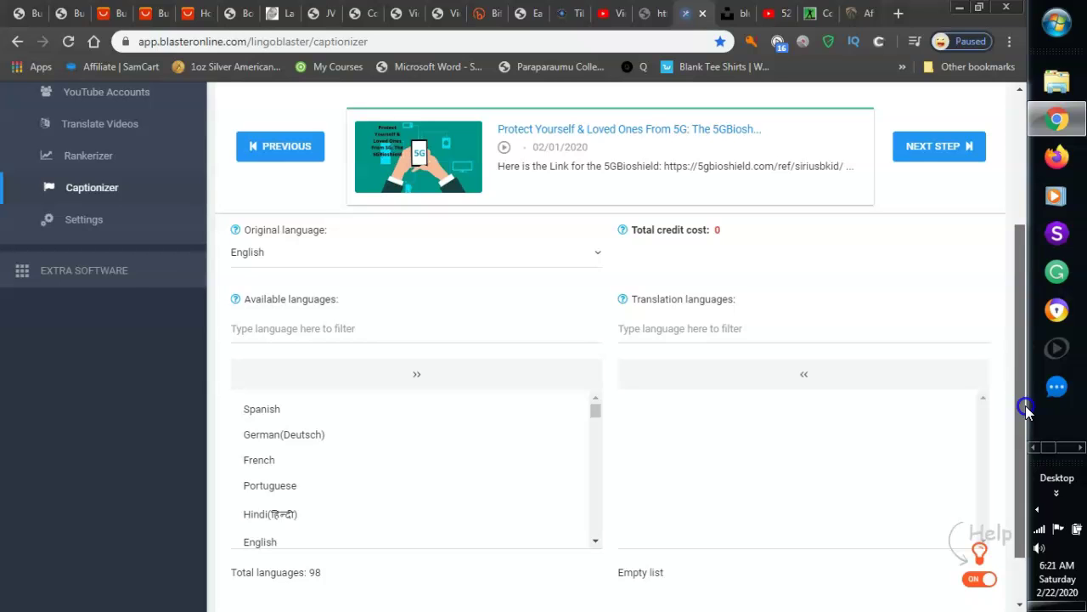
{"action": "scroll", "coordinate": [1031, 444], "scroll_direction": "down", "scroll_amount": 1}
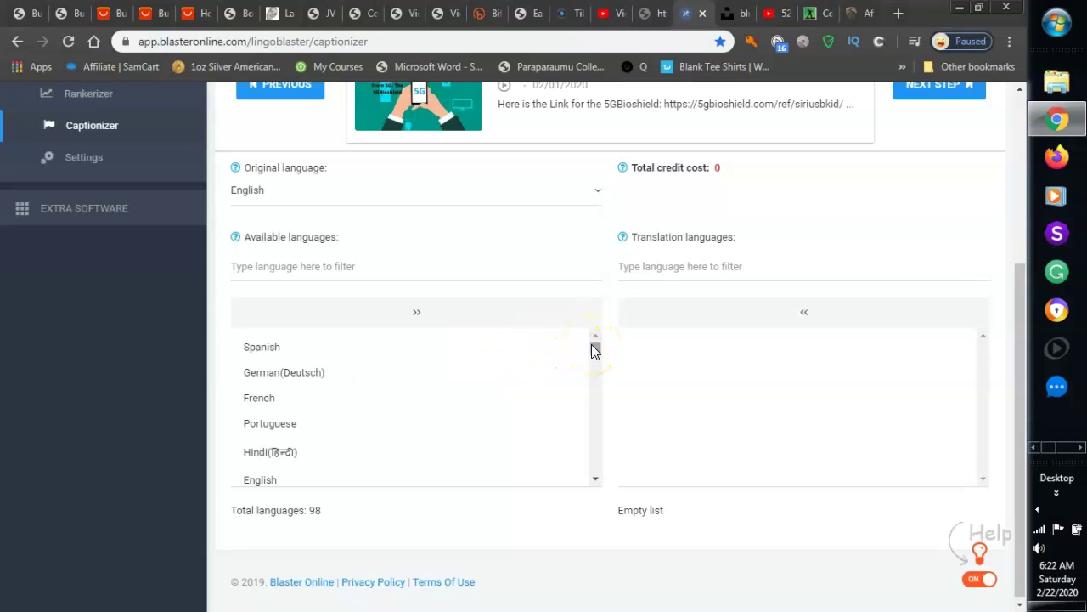
{"action": "double_click", "coordinate": [315, 374]}
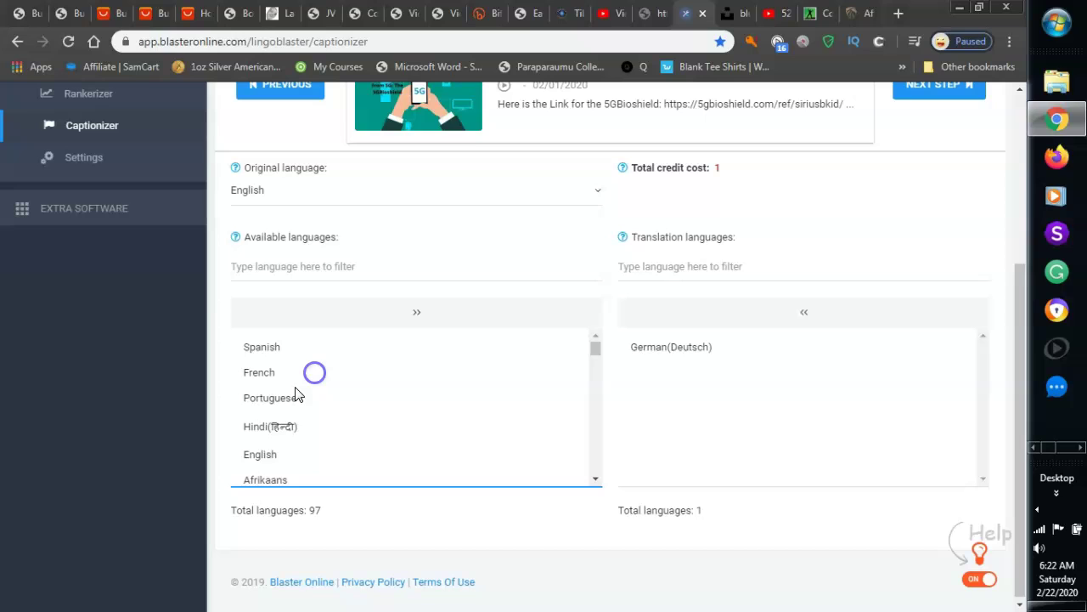
{"action": "left_click", "coordinate": [272, 374]}
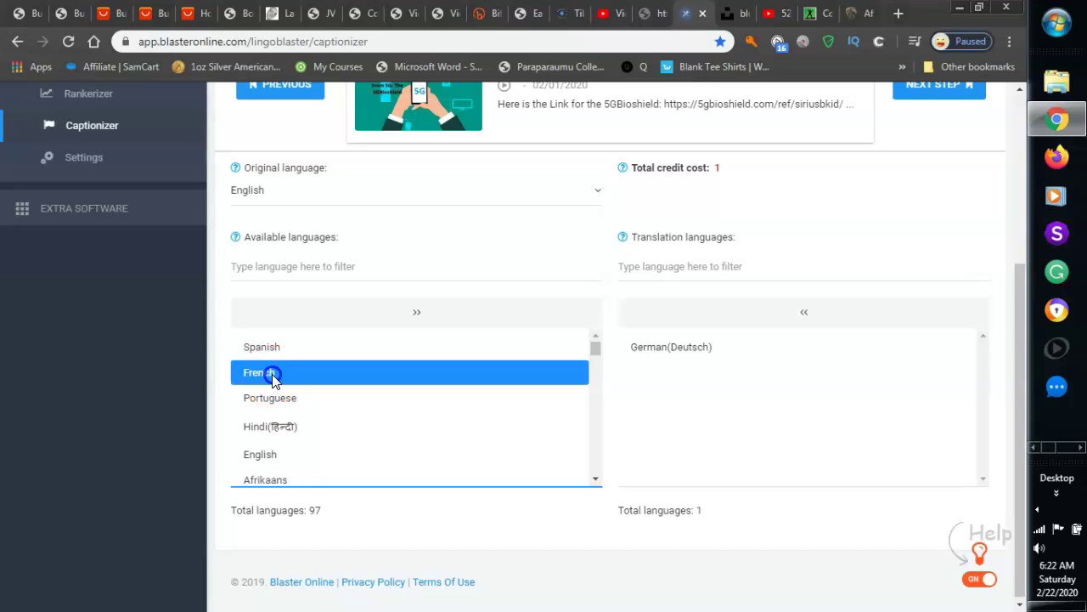
{"action": "double_click", "coordinate": [272, 373]}
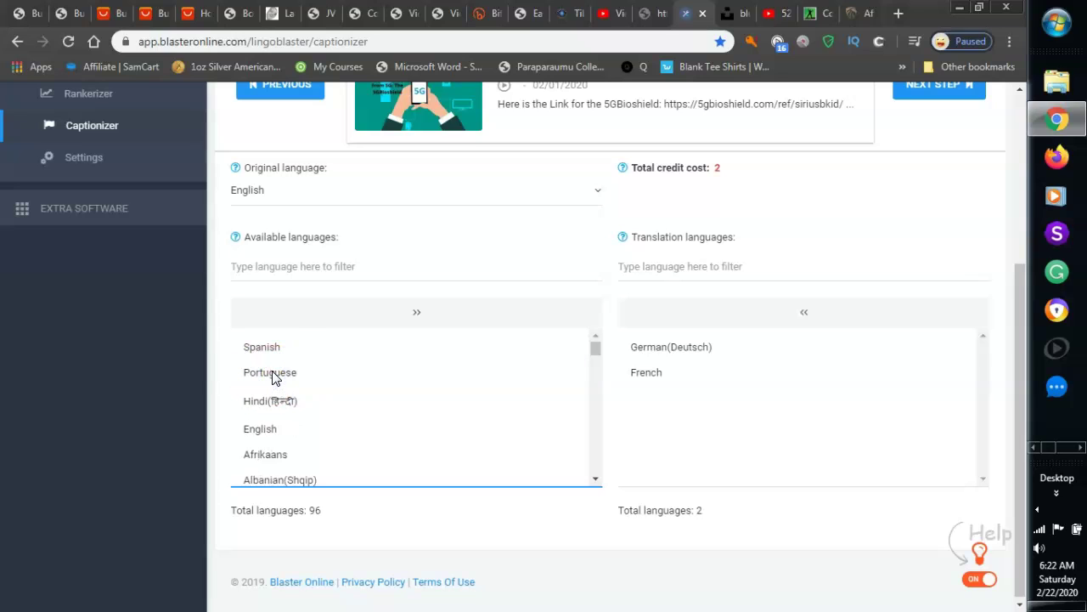
{"action": "double_click", "coordinate": [274, 350]}
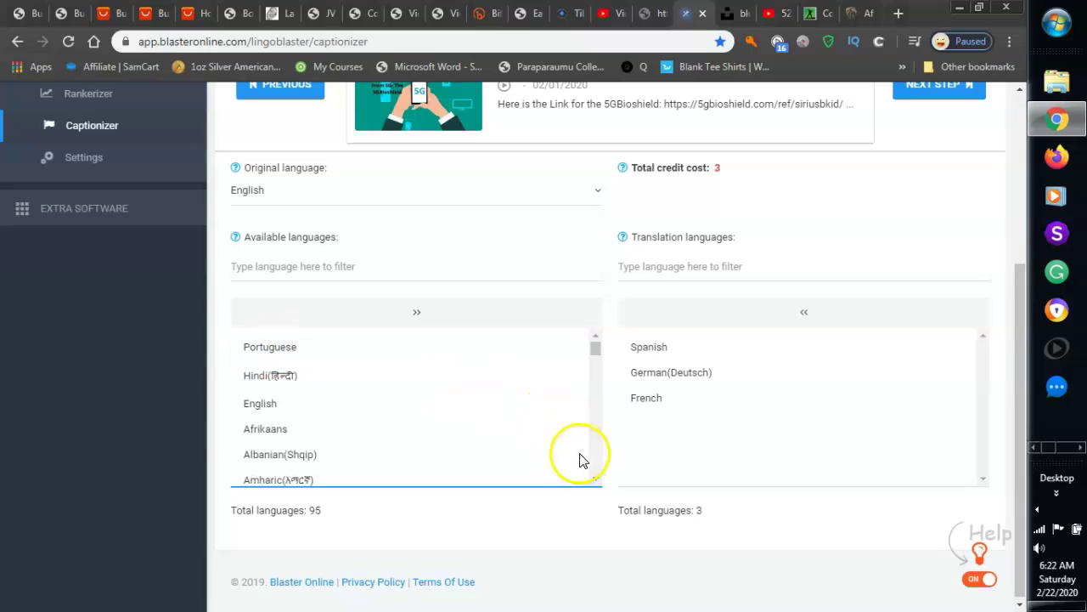
{"action": "left_click_drag", "start_coordinate": [597, 482], "coordinate": [596, 483]}
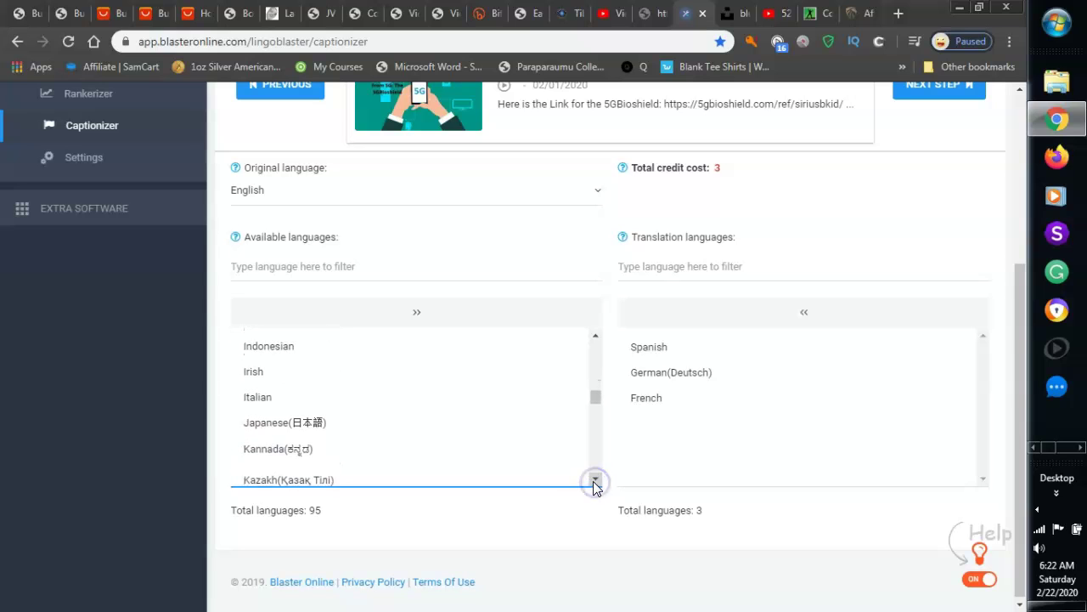
{"action": "double_click", "coordinate": [273, 420]}
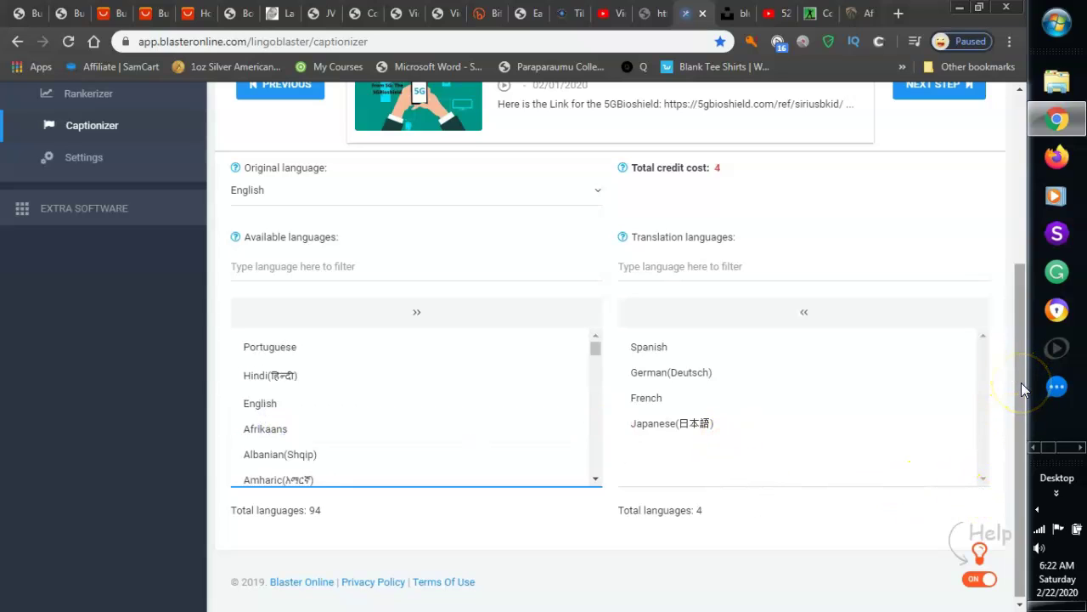
Continue to the Captions Editor step and skip its training video
{"action": "left_click_drag", "start_coordinate": [1024, 388], "coordinate": [1024, 344]}
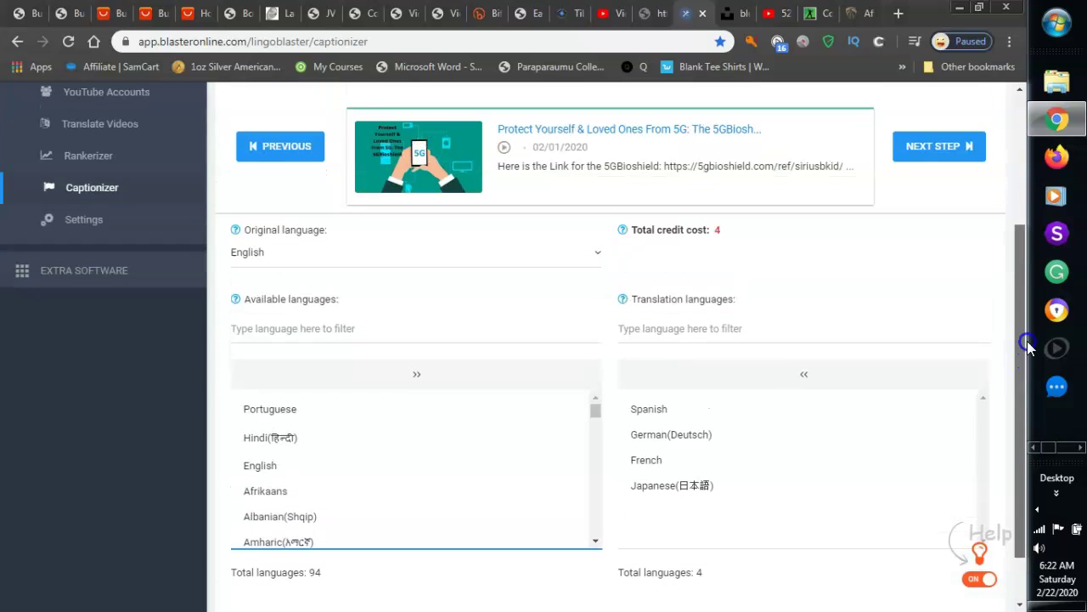
{"action": "left_click", "coordinate": [932, 169]}
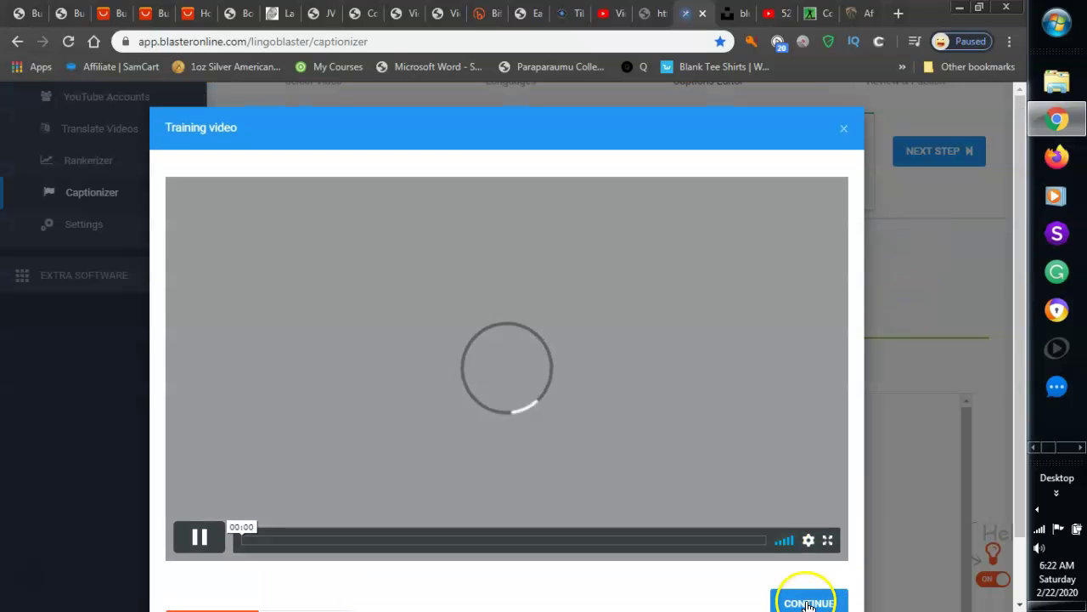
{"action": "left_click", "coordinate": [805, 605]}
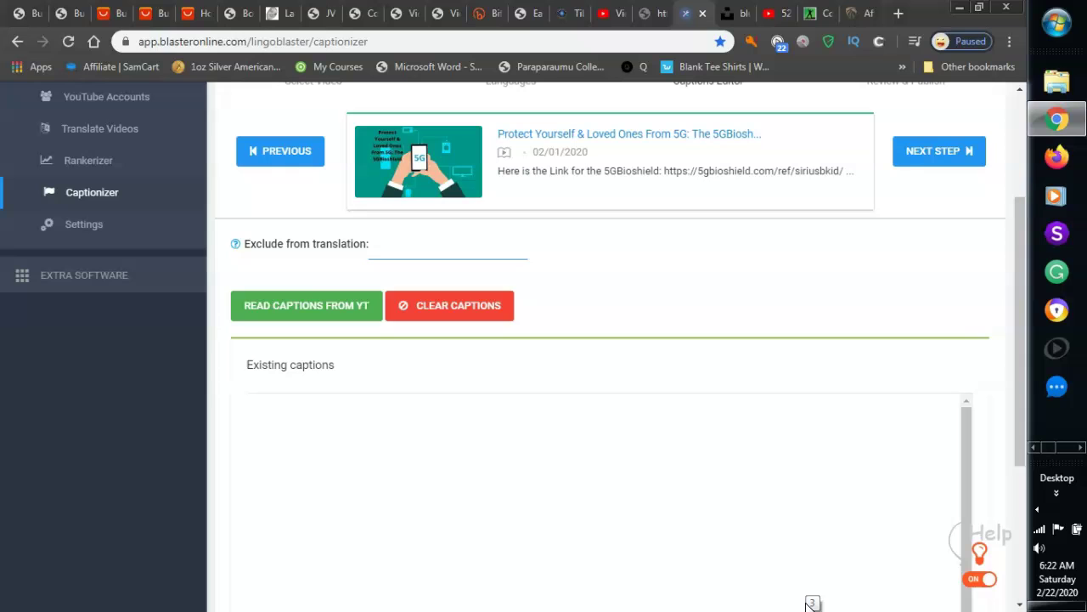
Read the video's existing captions from YouTube and look through the loaded caption lines
{"action": "left_click", "coordinate": [1023, 446]}
{"action": "left_click_drag", "start_coordinate": [1022, 443], "coordinate": [1028, 498]}
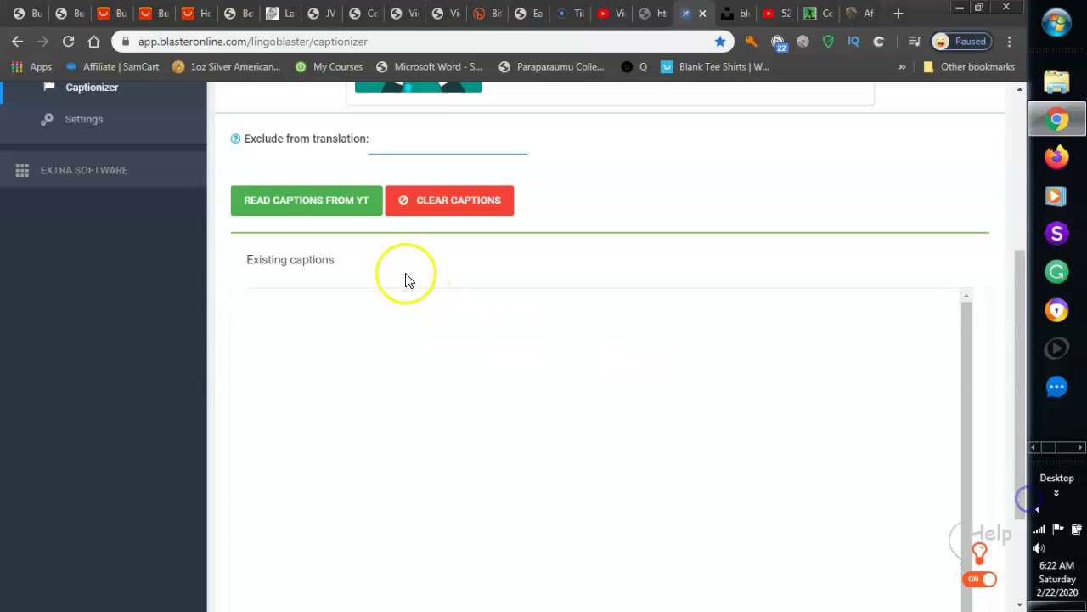
{"action": "left_click", "coordinate": [307, 202]}
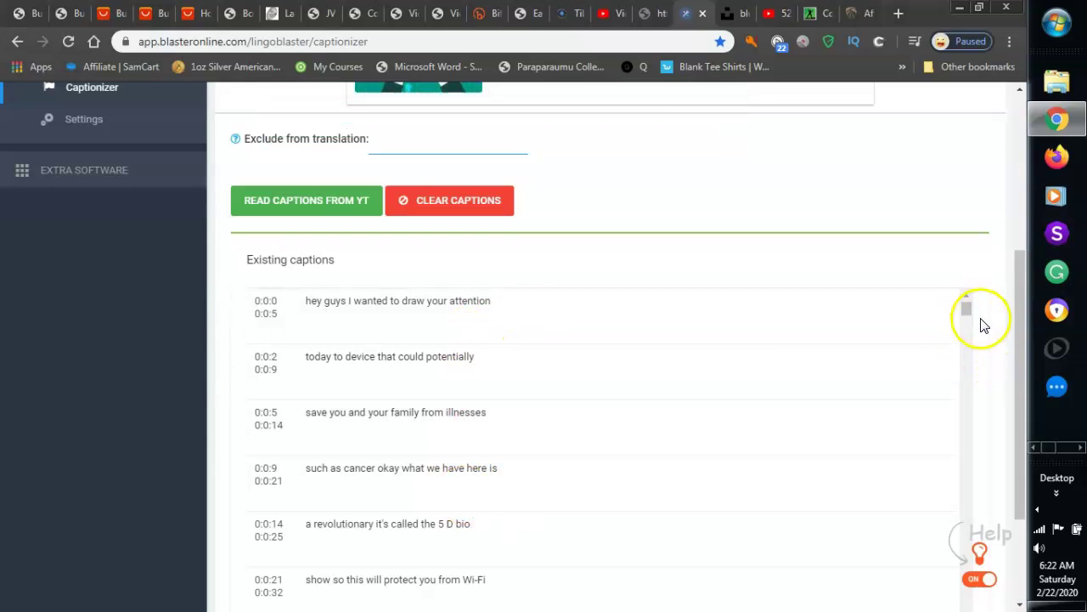
{"action": "mouse_move", "coordinate": [968, 308]}
{"action": "left_mouse_down"}
{"action": "mouse_move", "coordinate": [970, 501]}
{"action": "mouse_move", "coordinate": [971, 307]}
{"action": "left_mouse_up"}
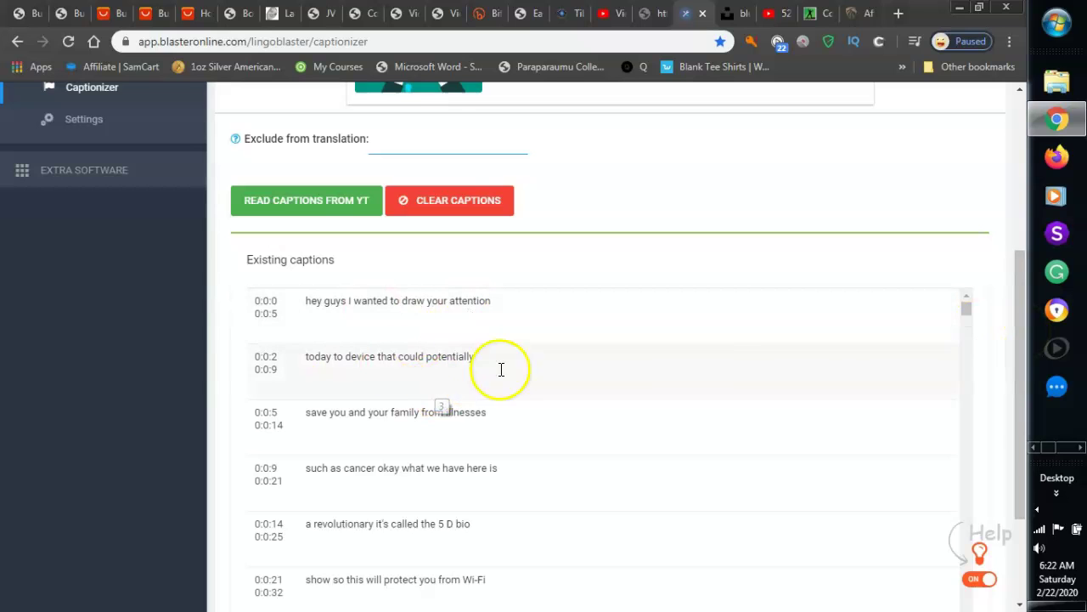
{"action": "left_click", "coordinate": [970, 377]}
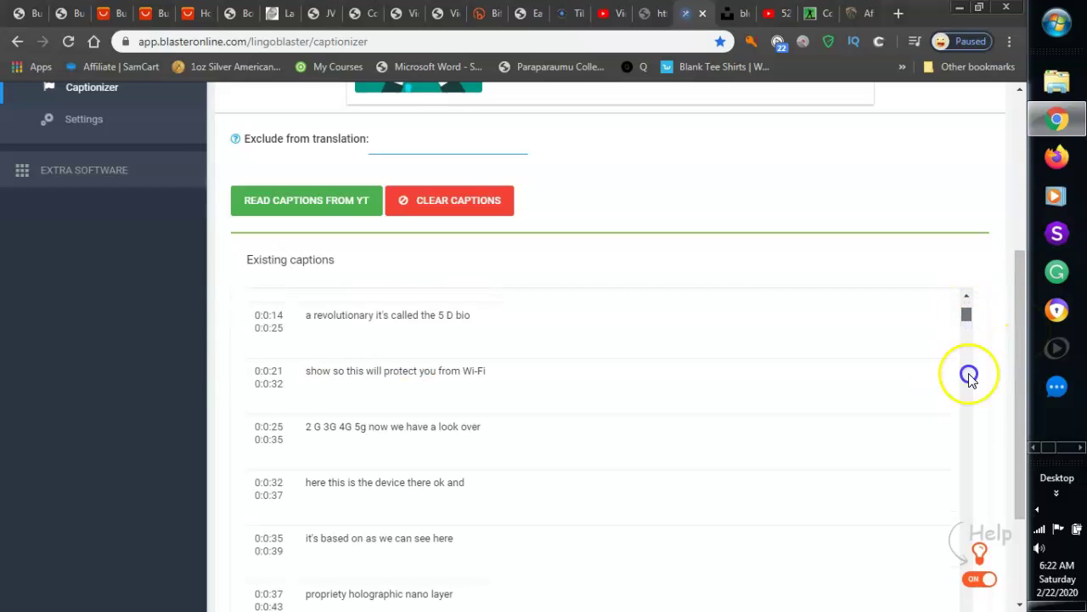
{"action": "left_click_drag", "start_coordinate": [969, 376], "coordinate": [971, 299]}
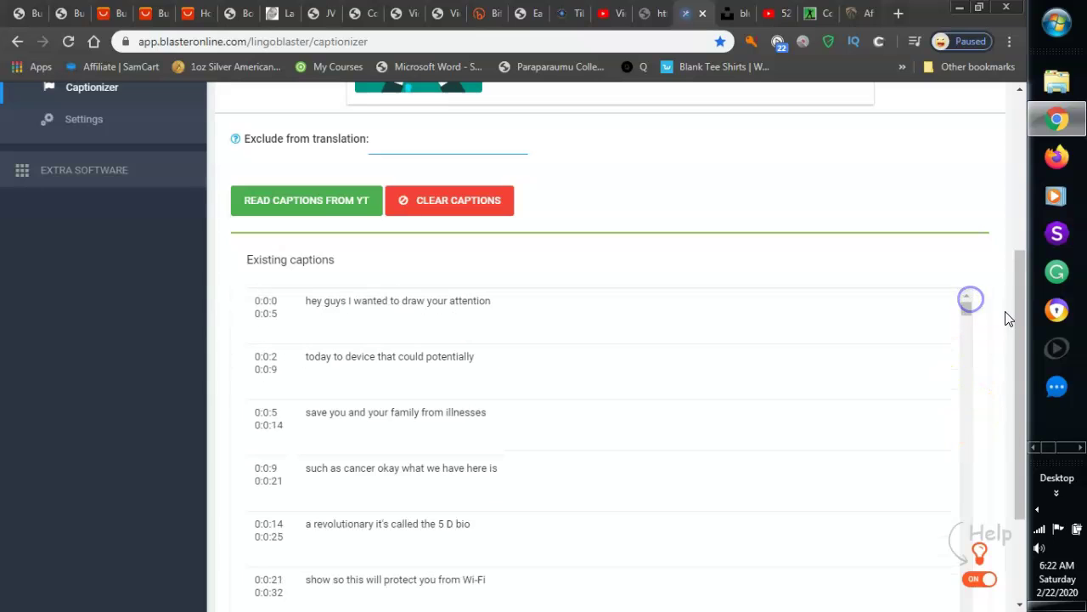
Continue to the Review & Publish step, skip its training video, and let the caption translations run
{"action": "left_click_drag", "start_coordinate": [1019, 326], "coordinate": [1016, 239]}
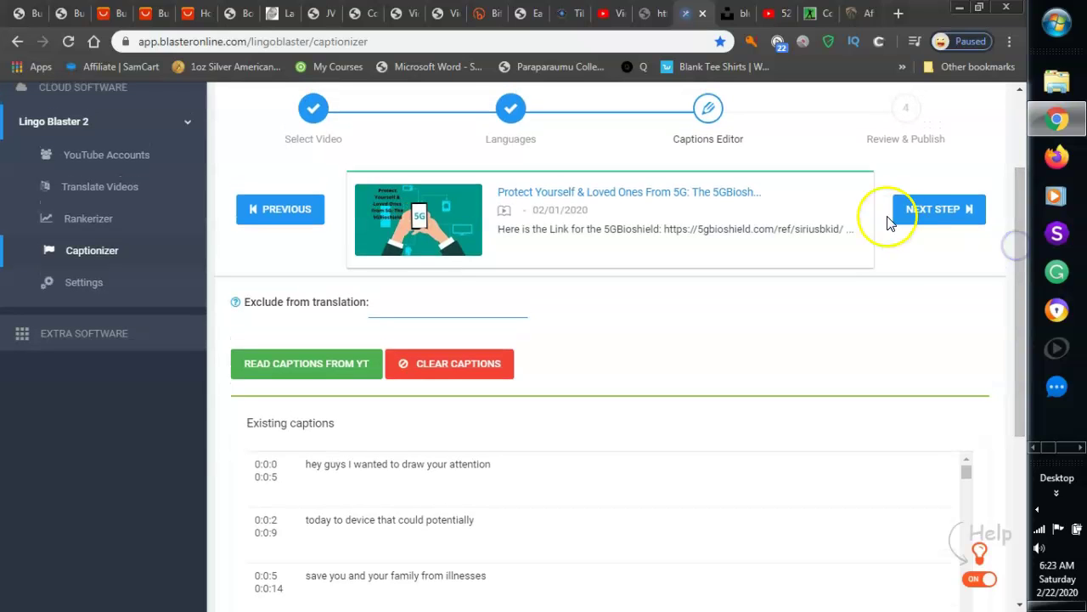
{"action": "left_click", "coordinate": [913, 212]}
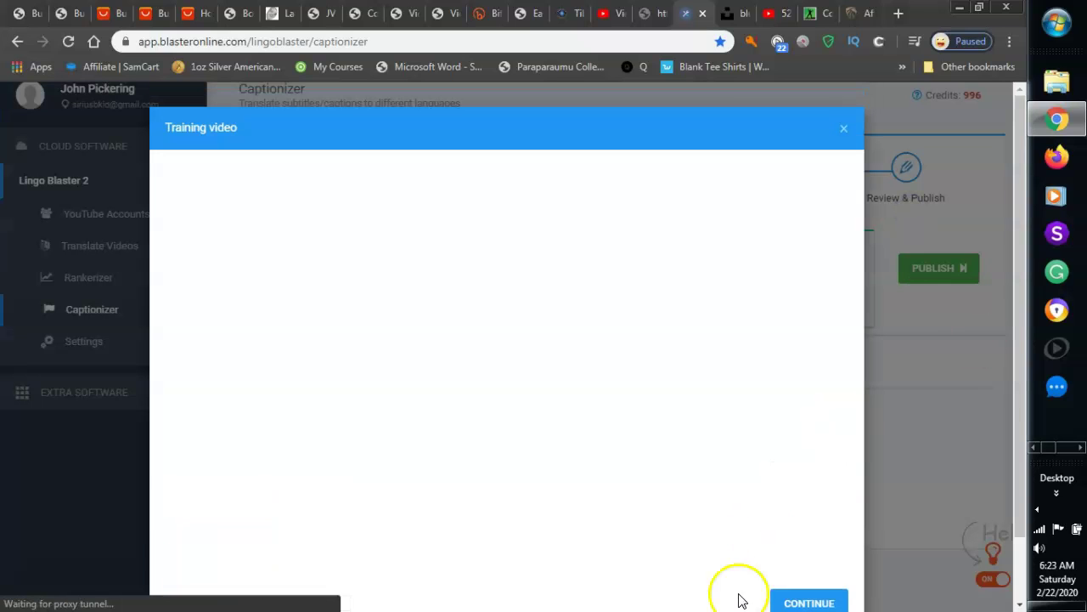
{"action": "left_click", "coordinate": [783, 604]}
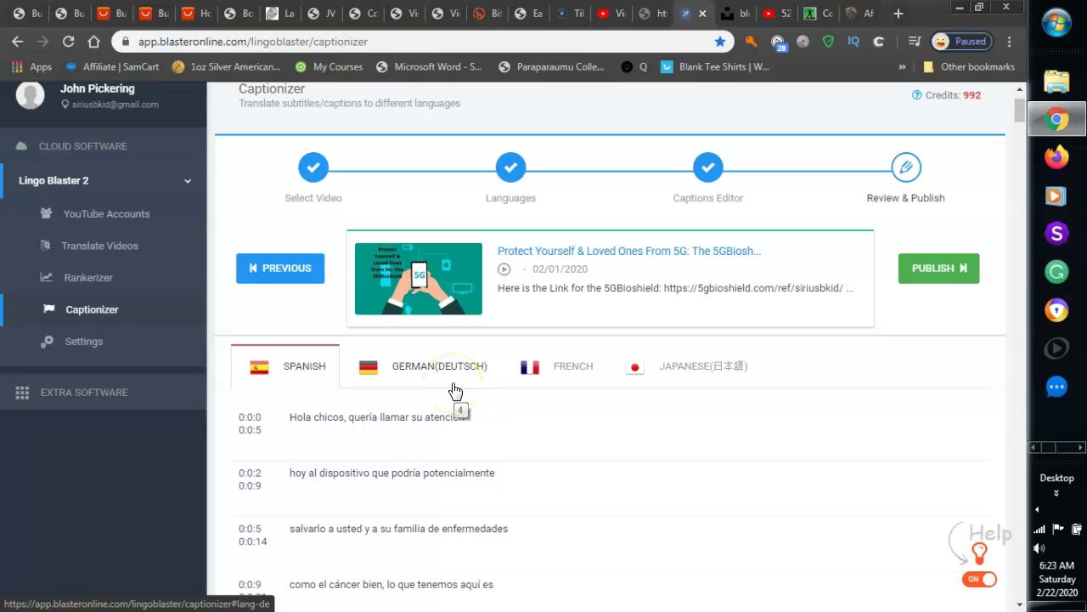
Review the German, French and Japanese captions, publish the translated captions to YouTube, and dismiss the completion notice
{"action": "left_click", "coordinate": [427, 372]}
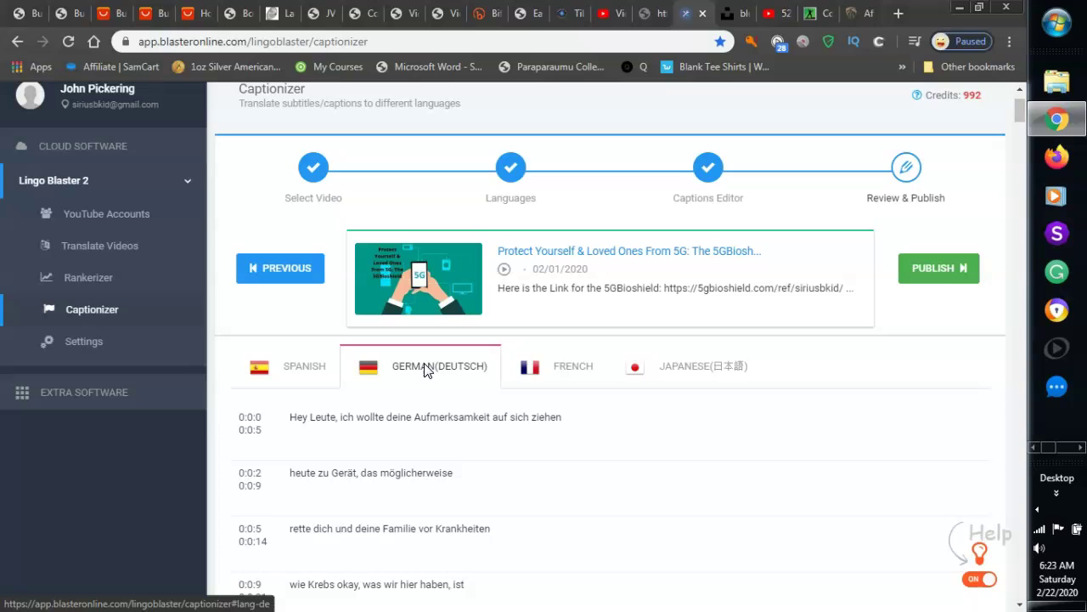
{"action": "left_click", "coordinate": [583, 373]}
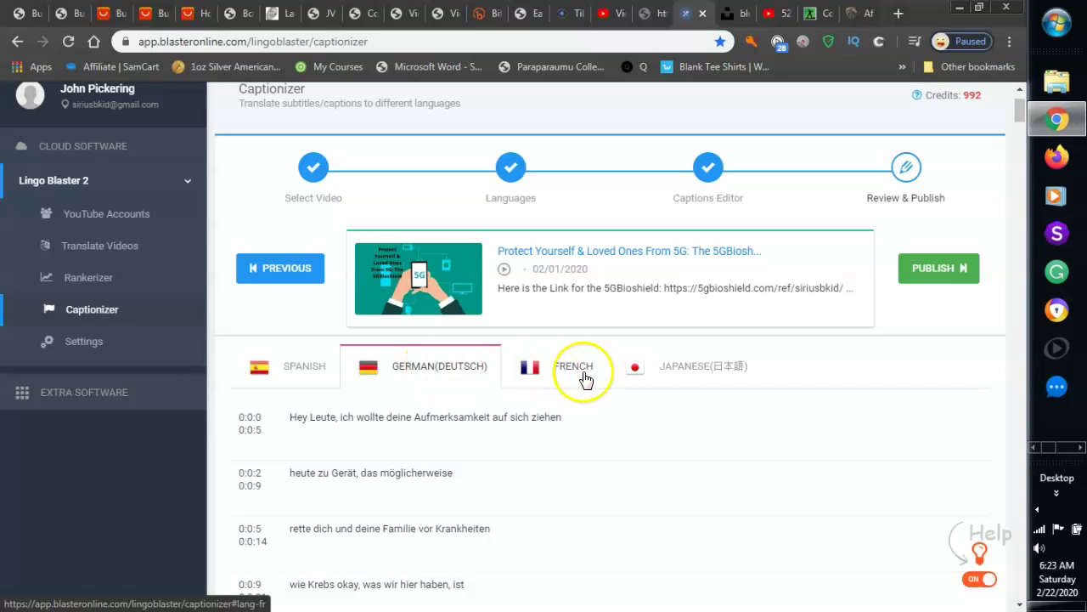
{"action": "left_click", "coordinate": [668, 368]}
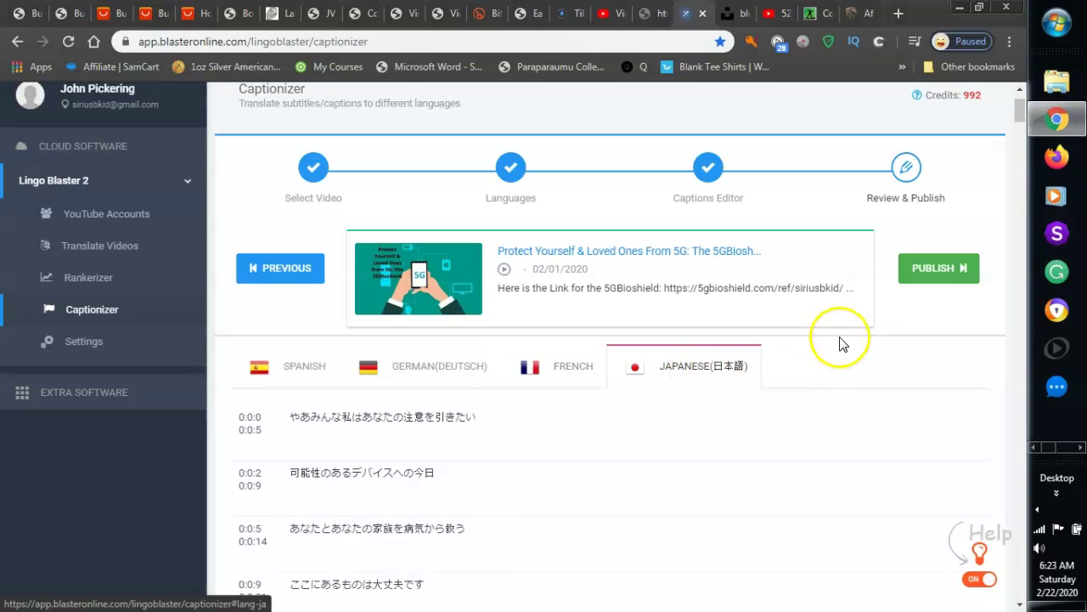
{"action": "left_click", "coordinate": [932, 270]}
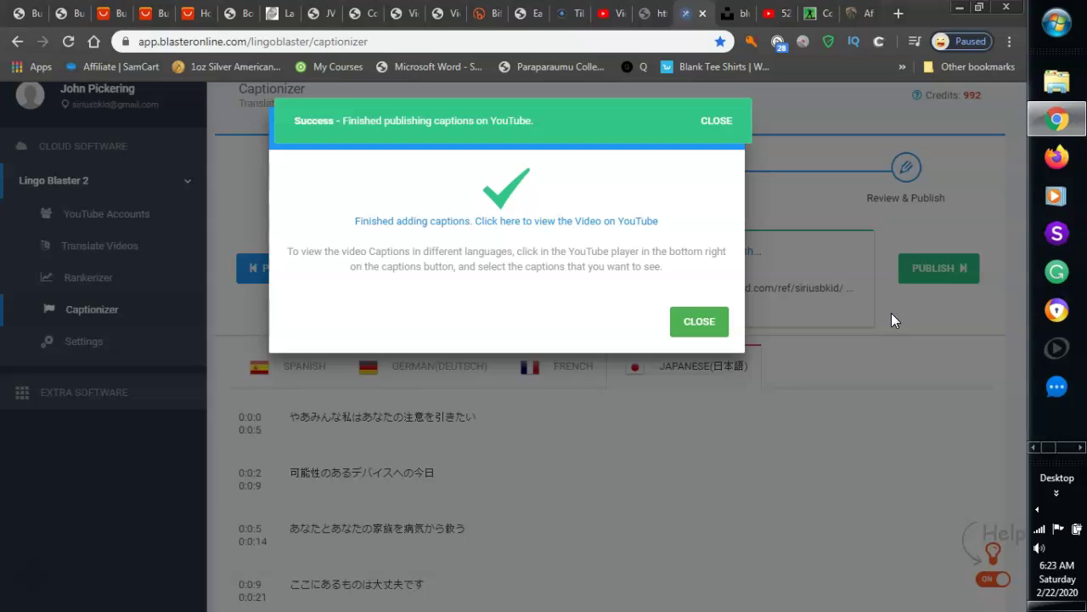
{"action": "left_click", "coordinate": [706, 333]}
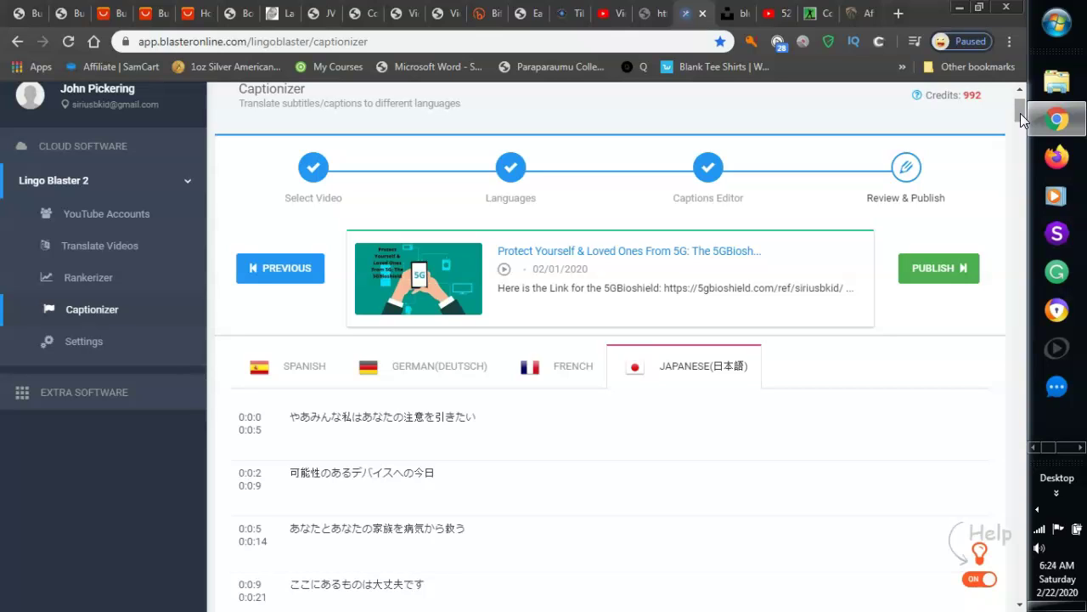
Publish the French captions to YouTube and dismiss the completion notice
{"action": "left_click", "coordinate": [1013, 122]}
{"action": "left_click", "coordinate": [571, 366]}
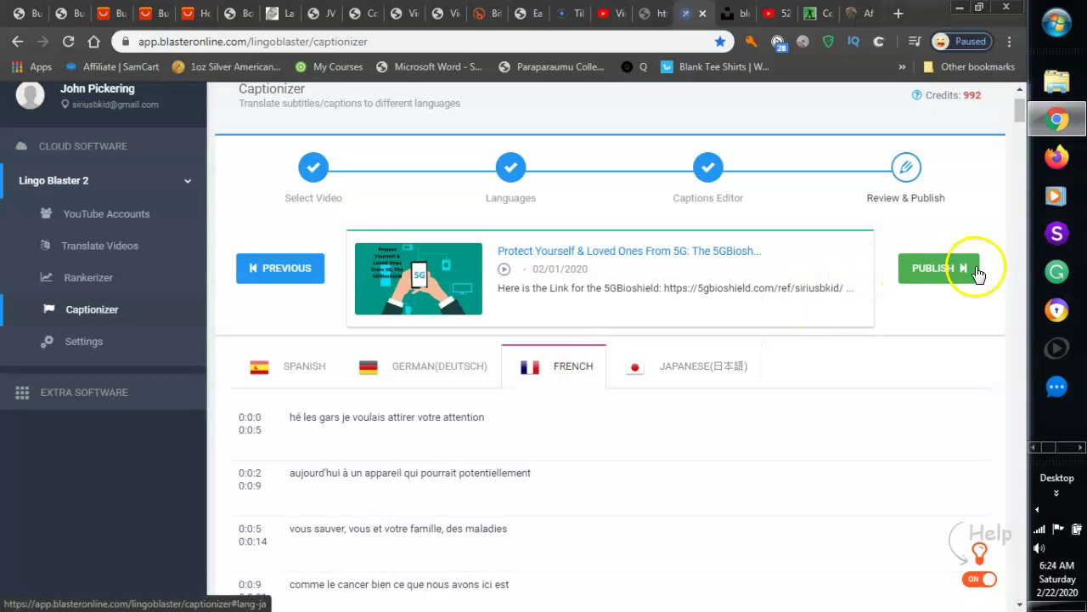
{"action": "left_click", "coordinate": [939, 268]}
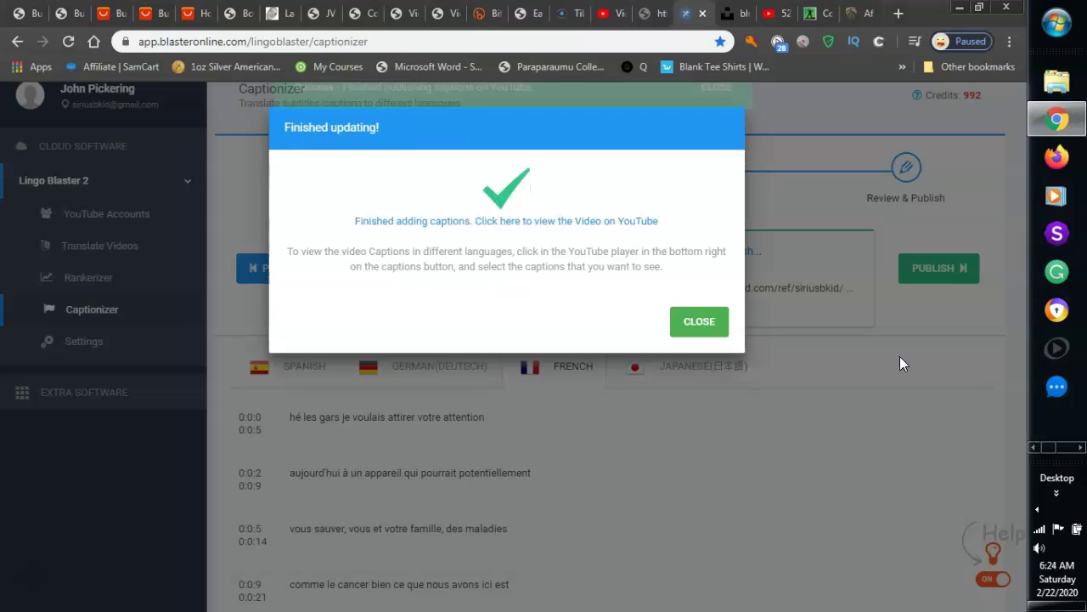
{"action": "left_click", "coordinate": [701, 323]}
Publish the German captions to YouTube, dismissing the browser notification and the completion notice
{"action": "left_click", "coordinate": [455, 367]}
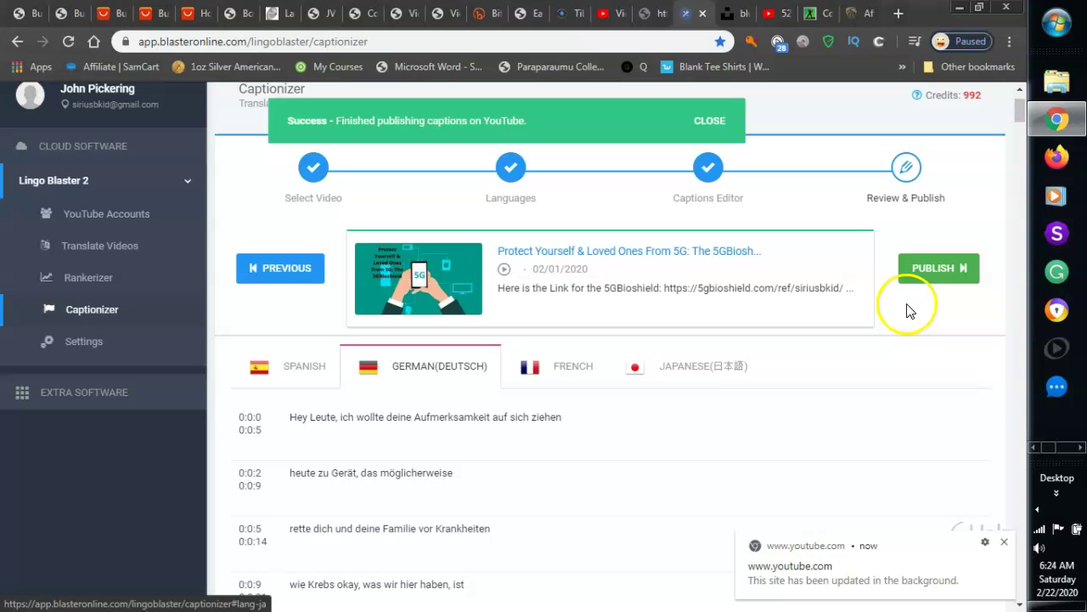
{"action": "left_click", "coordinate": [933, 269]}
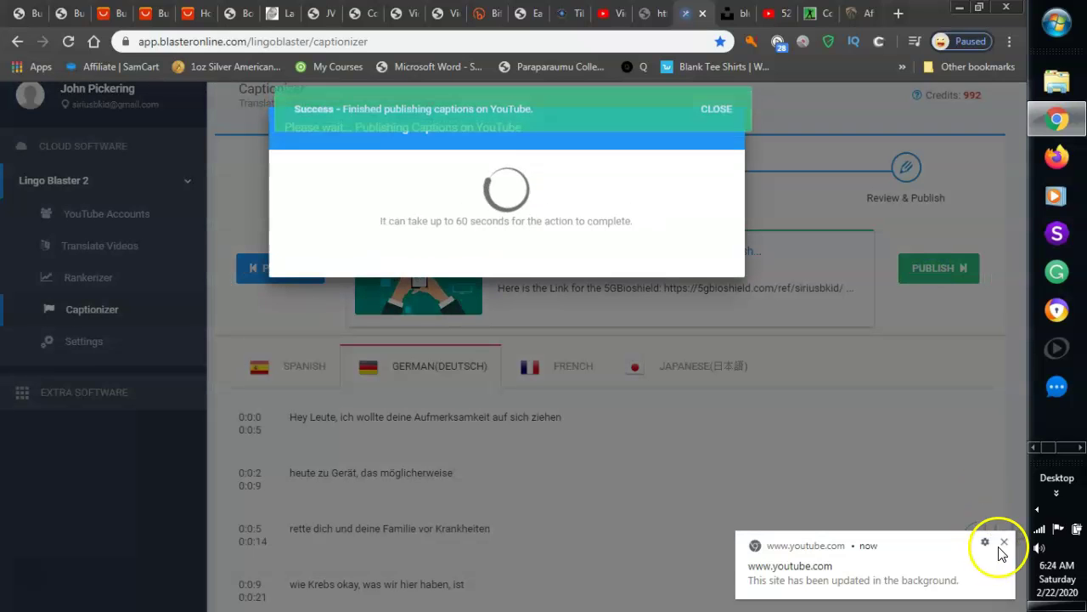
{"action": "left_click", "coordinate": [1004, 542]}
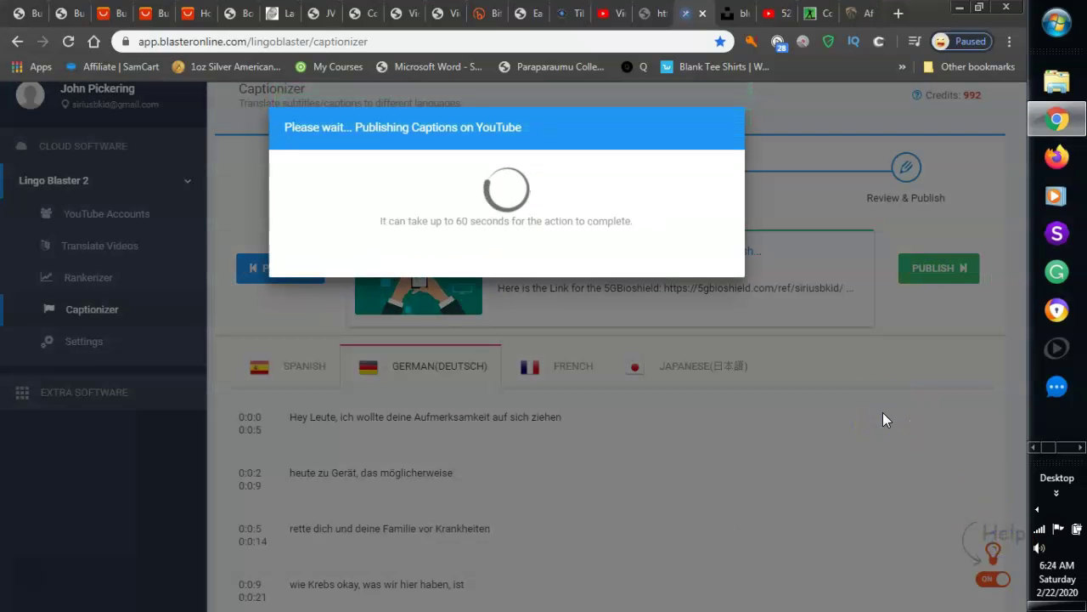
{"action": "left_click", "coordinate": [699, 321]}
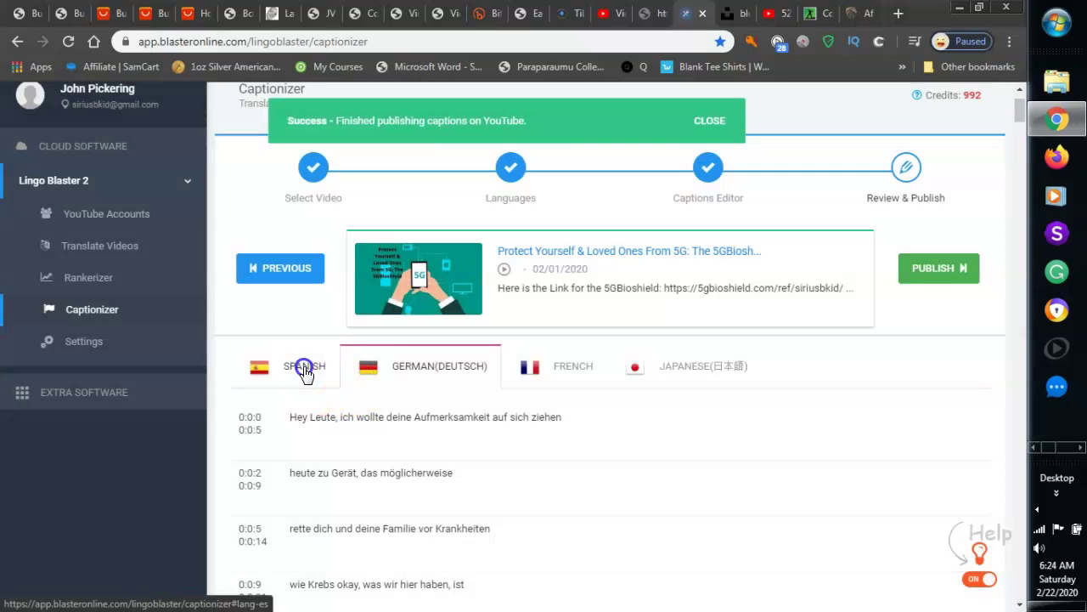
Publish the Spanish captions to YouTube and dismiss the completion notice
{"action": "left_click", "coordinate": [303, 368]}
{"action": "left_click", "coordinate": [931, 291]}
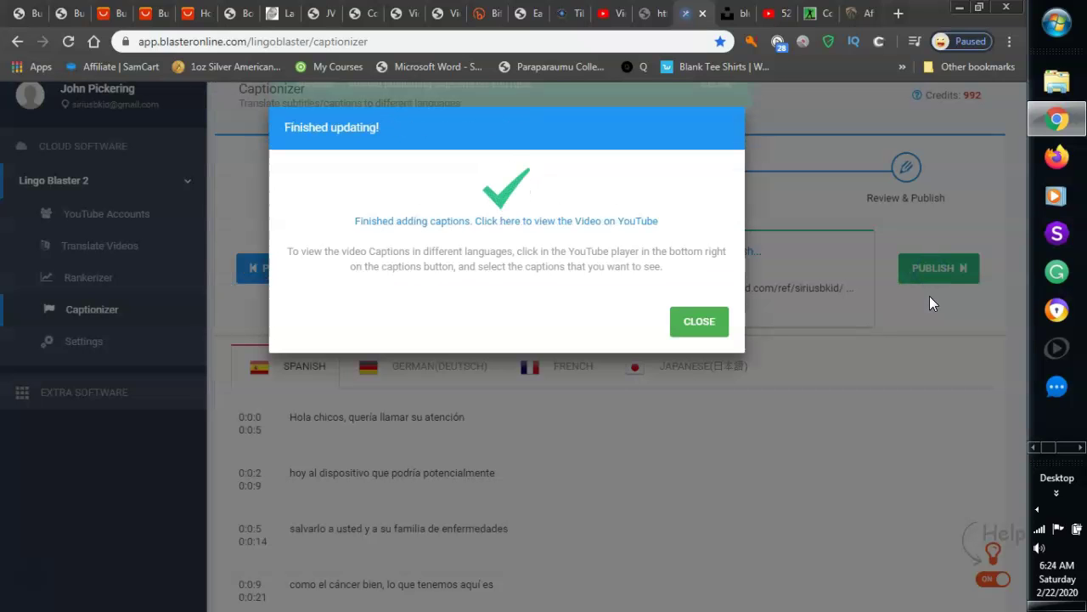
{"action": "left_click", "coordinate": [680, 329]}
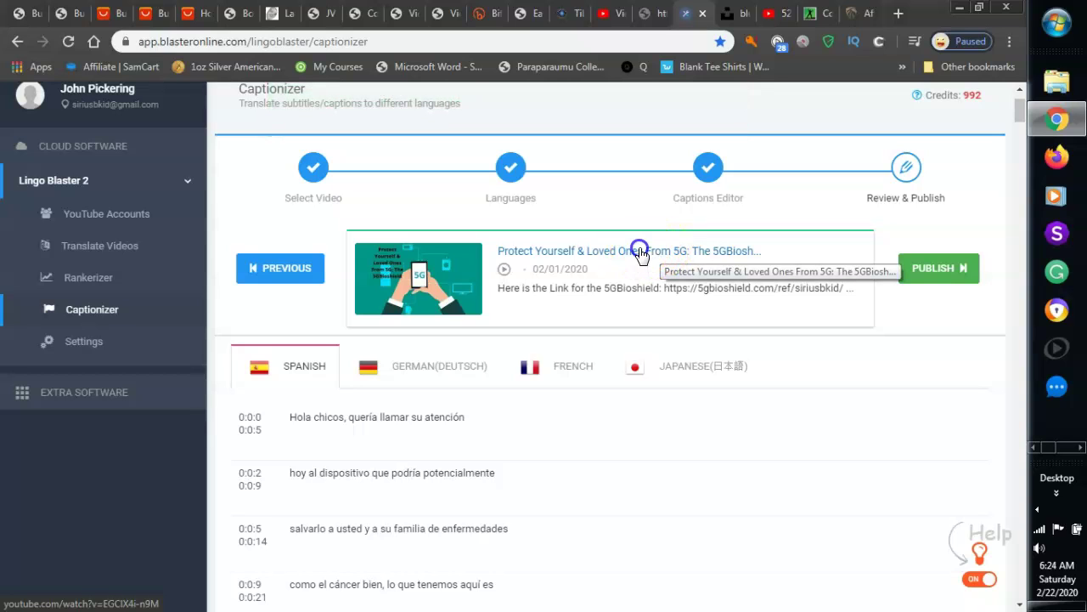
Open the video's YouTube page in Firefox and expand its description to review the text and the translated titles
{"action": "left_click", "coordinate": [641, 253]}
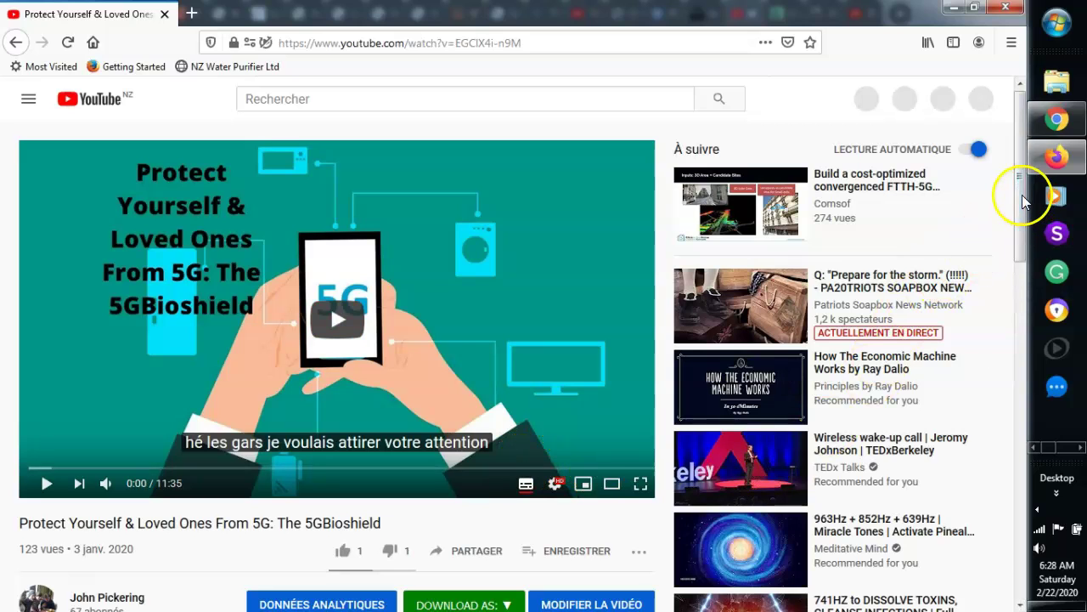
{"action": "left_click_drag", "start_coordinate": [1024, 174], "coordinate": [1024, 215]}
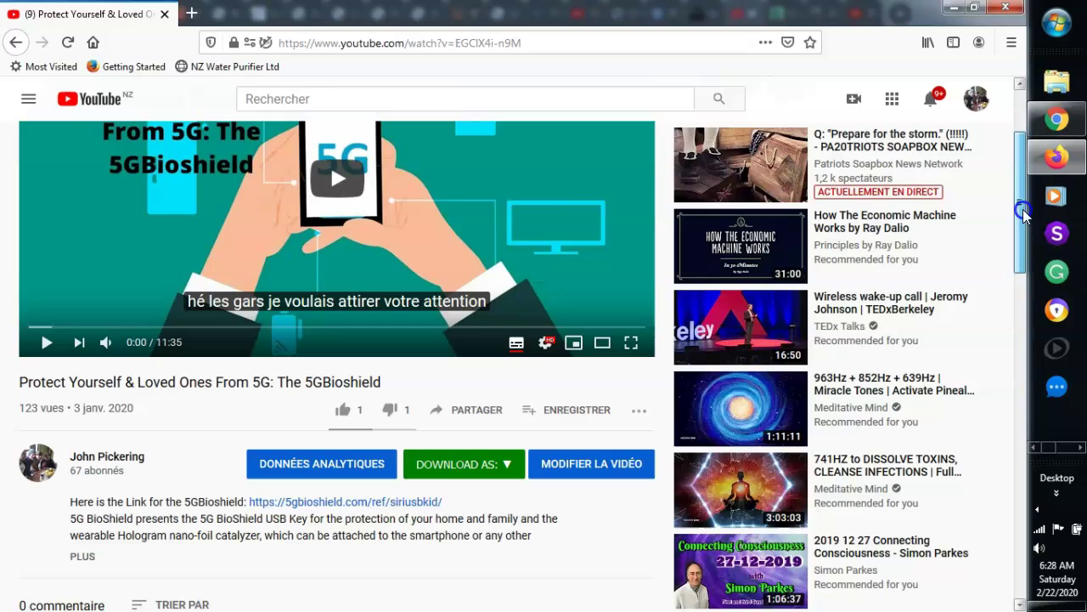
{"action": "left_click_drag", "start_coordinate": [1024, 215], "coordinate": [1024, 196]}
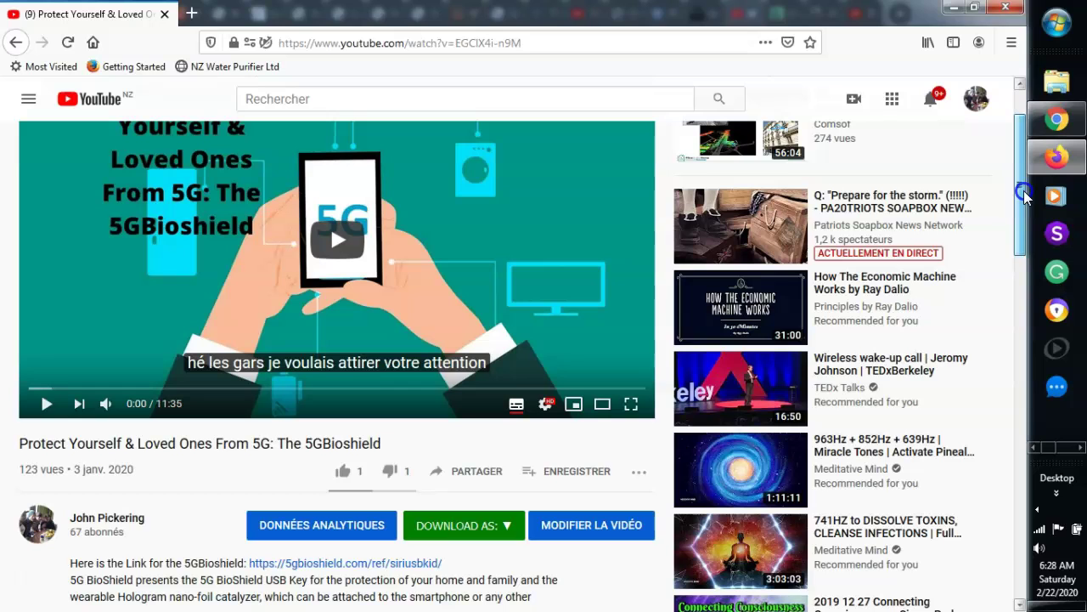
{"action": "left_click_drag", "start_coordinate": [1025, 195], "coordinate": [1025, 223]}
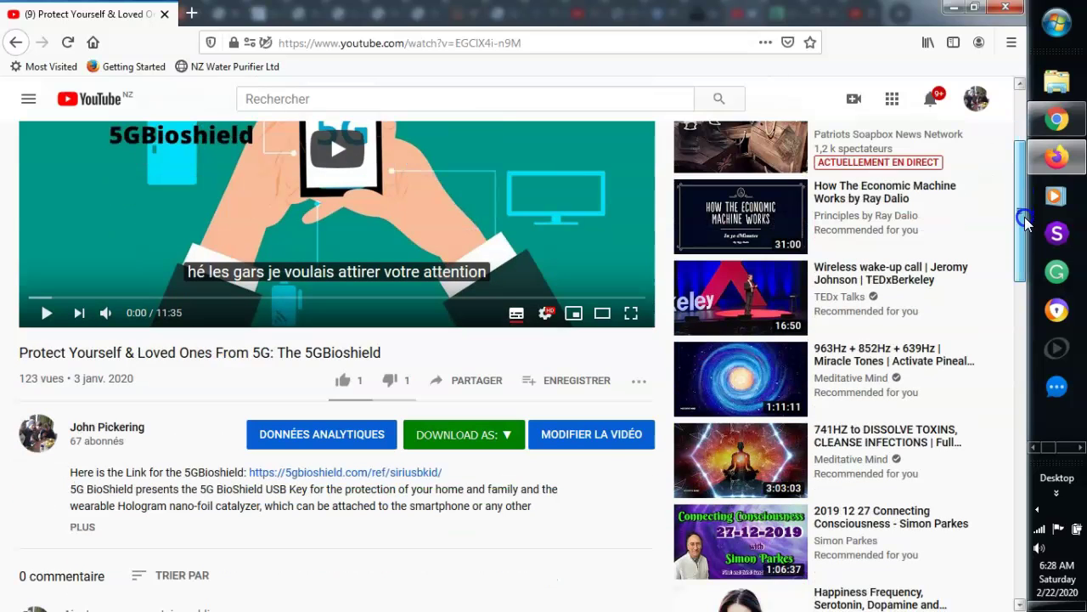
{"action": "left_click", "coordinate": [92, 534]}
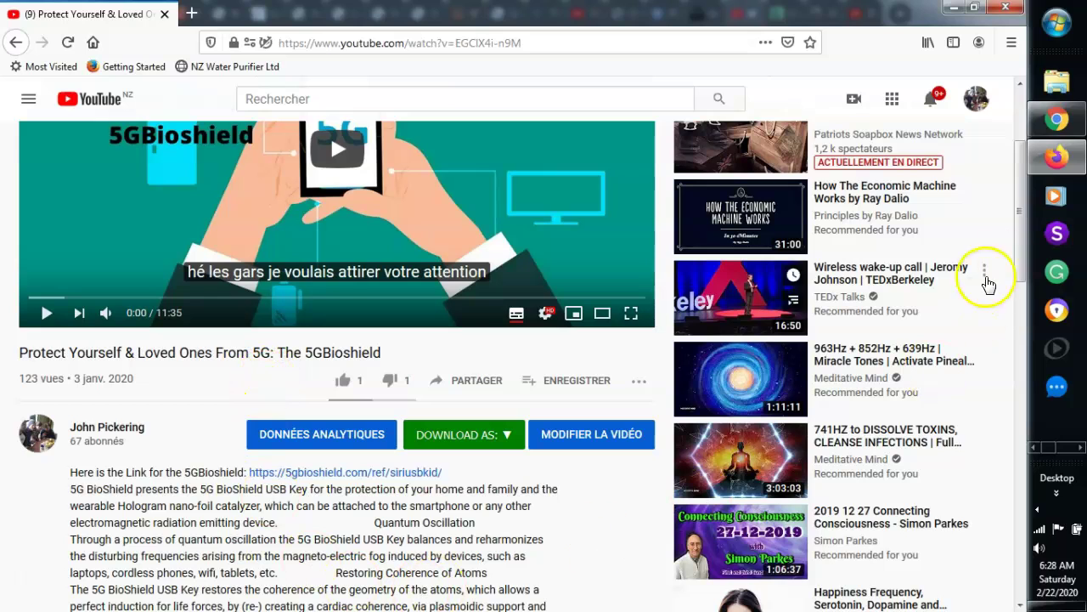
{"action": "left_click_drag", "start_coordinate": [1020, 230], "coordinate": [1024, 314]}
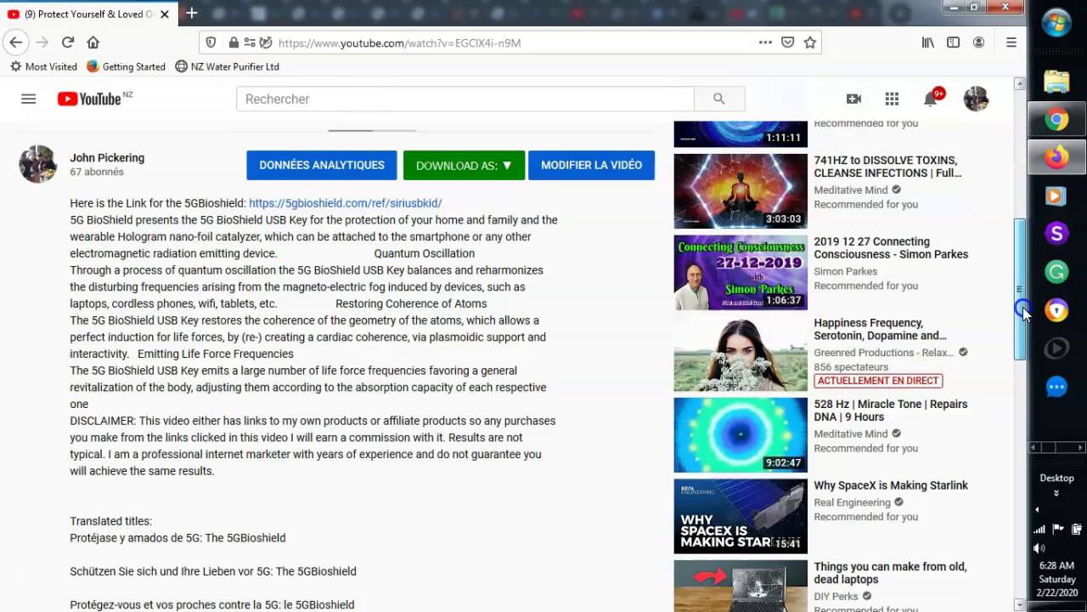
{"action": "left_click_drag", "start_coordinate": [1024, 314], "coordinate": [1023, 339]}
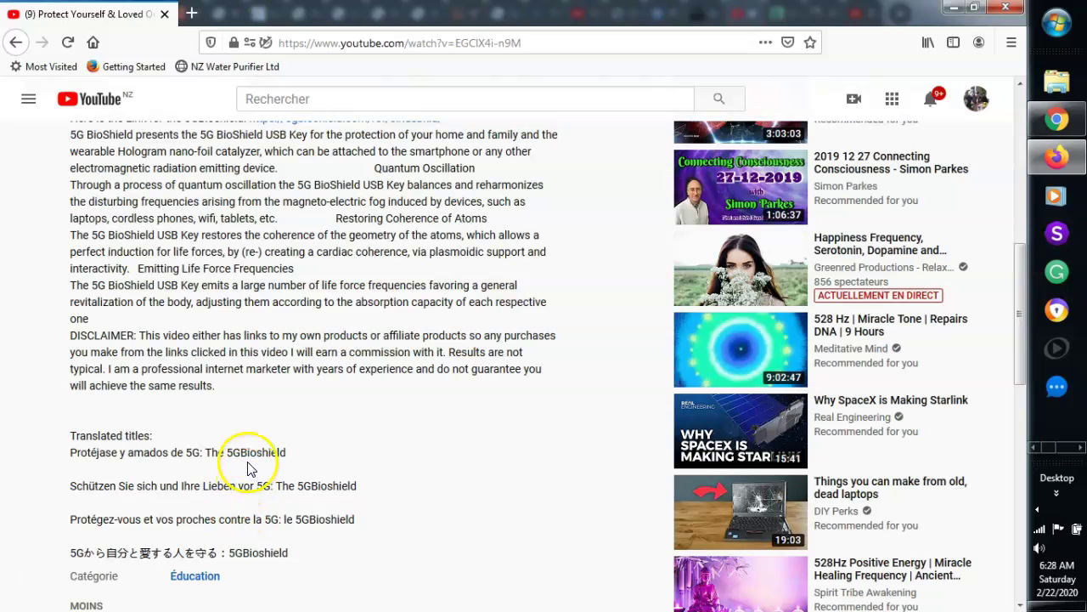
{"action": "left_click_drag", "start_coordinate": [1020, 338], "coordinate": [1032, 250]}
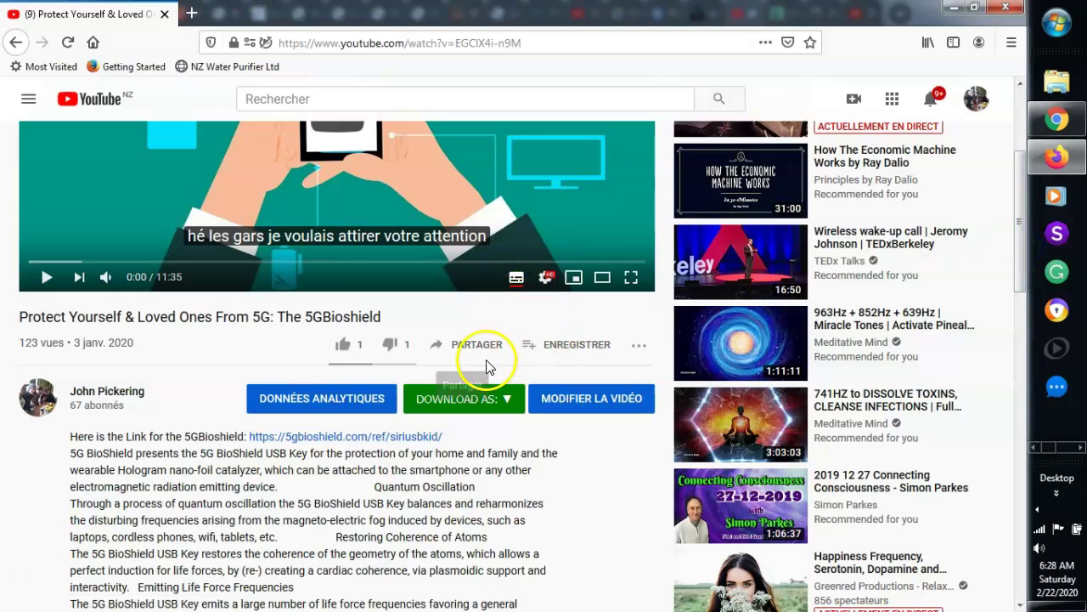
{"action": "mouse_move", "coordinate": [985, 196]}
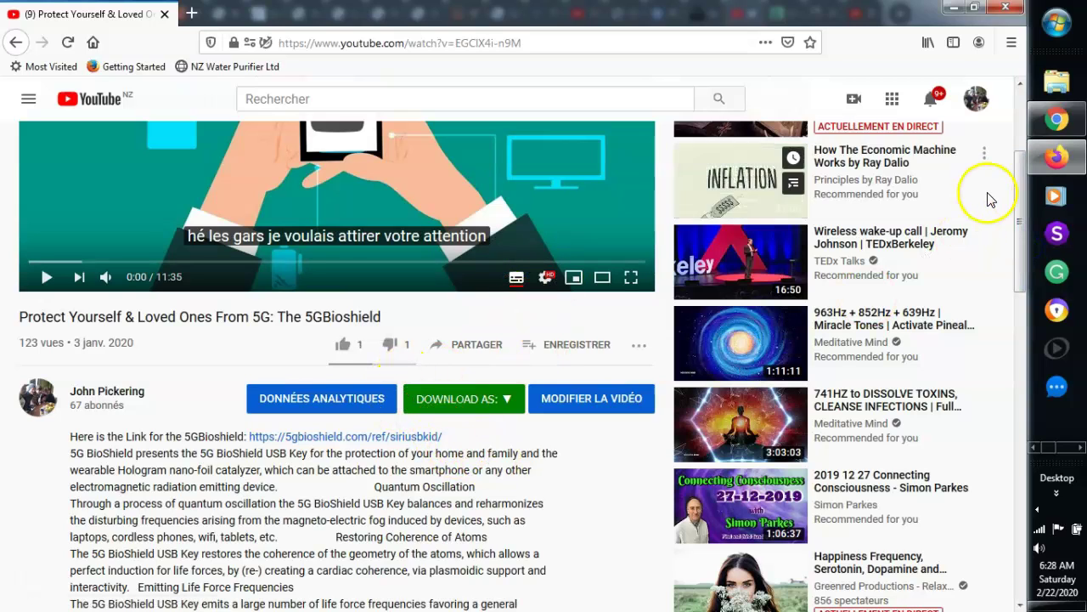
{"action": "left_click_drag", "start_coordinate": [1016, 194], "coordinate": [1024, 162]}
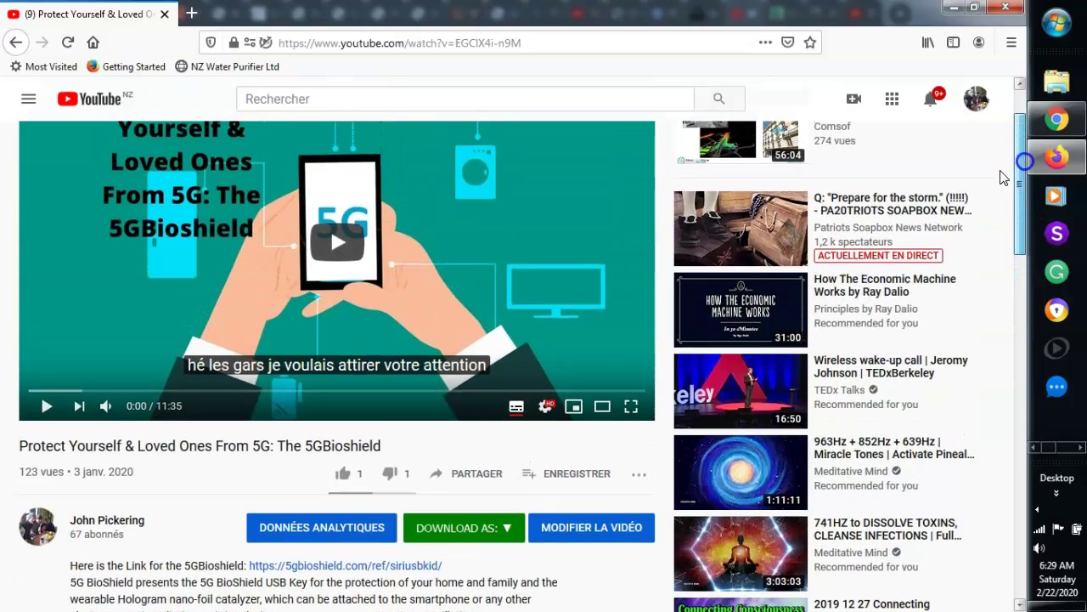
Switch the player's captions off and on to check the French subtitles, leaving them off
{"action": "left_click", "coordinate": [516, 411]}
{"action": "left_click", "coordinate": [515, 407]}
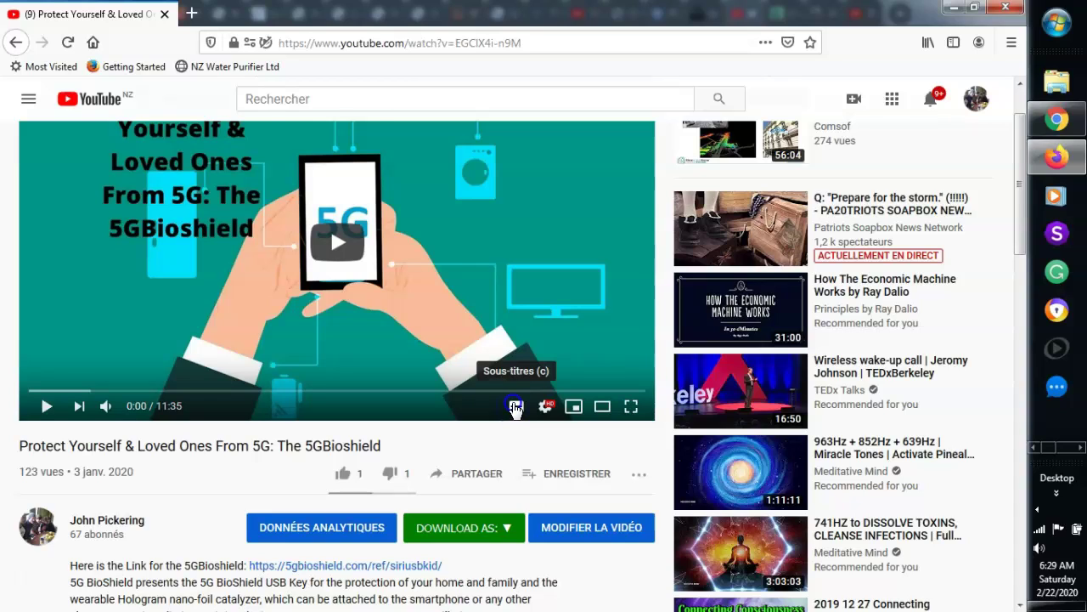
{"action": "left_click", "coordinate": [515, 407]}
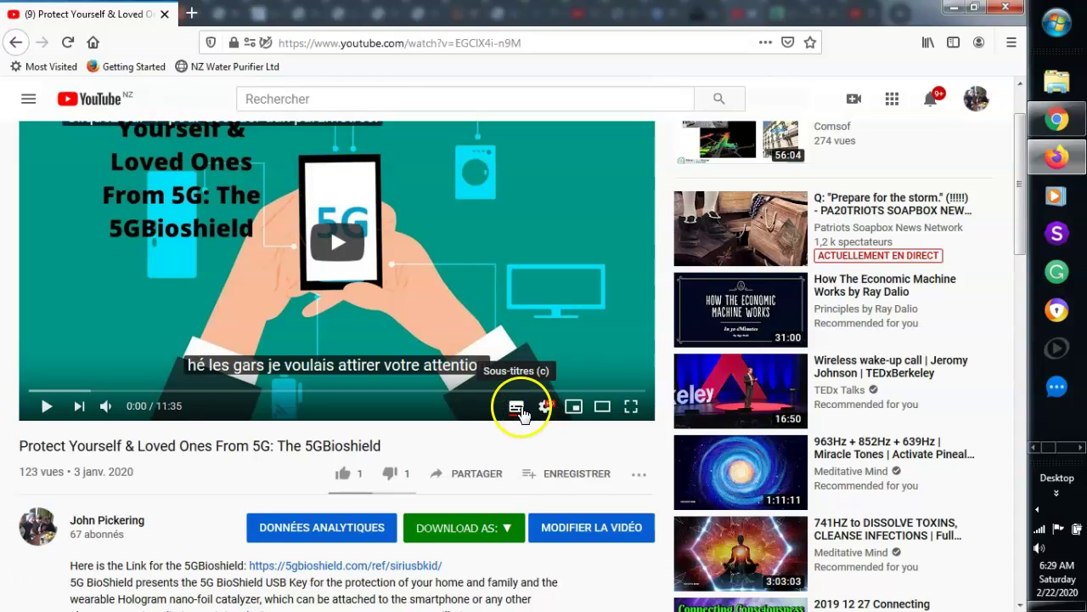
{"action": "left_click", "coordinate": [519, 409]}
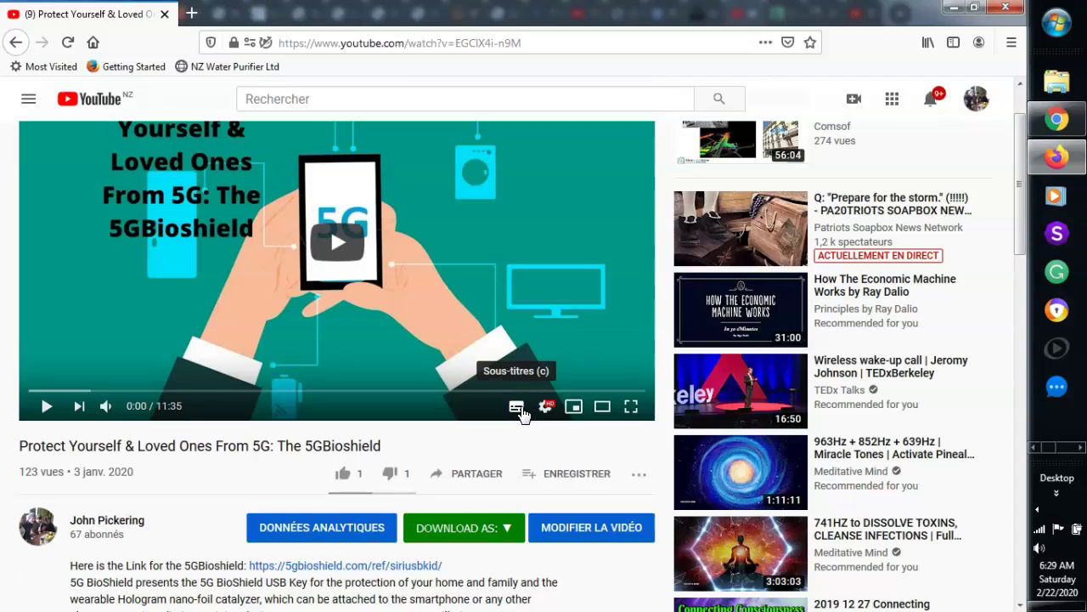
{"action": "left_click", "coordinate": [517, 407]}
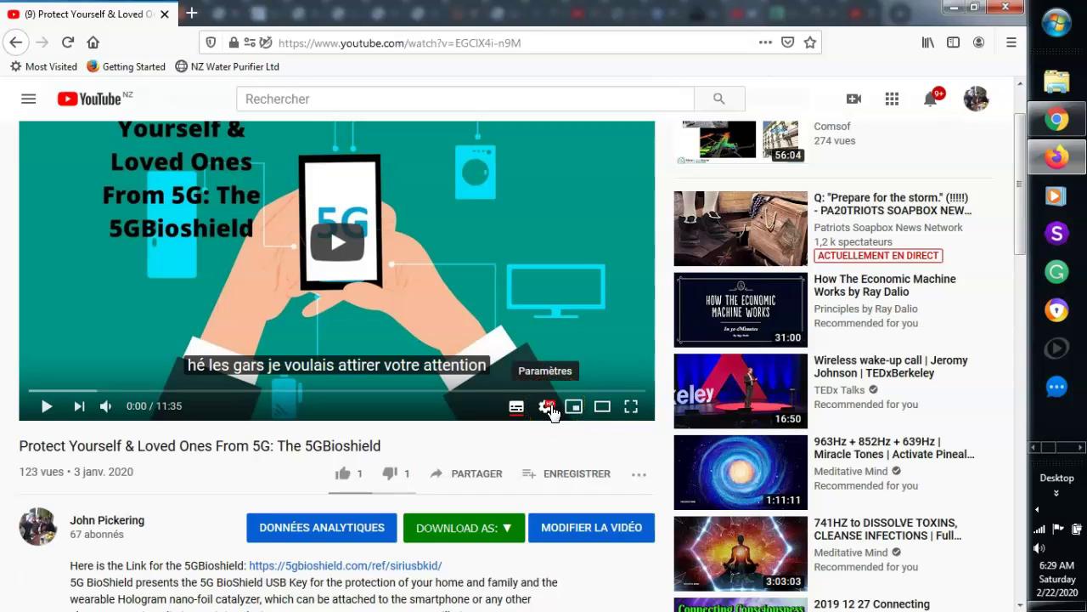
{"action": "right_click", "coordinate": [549, 317]}
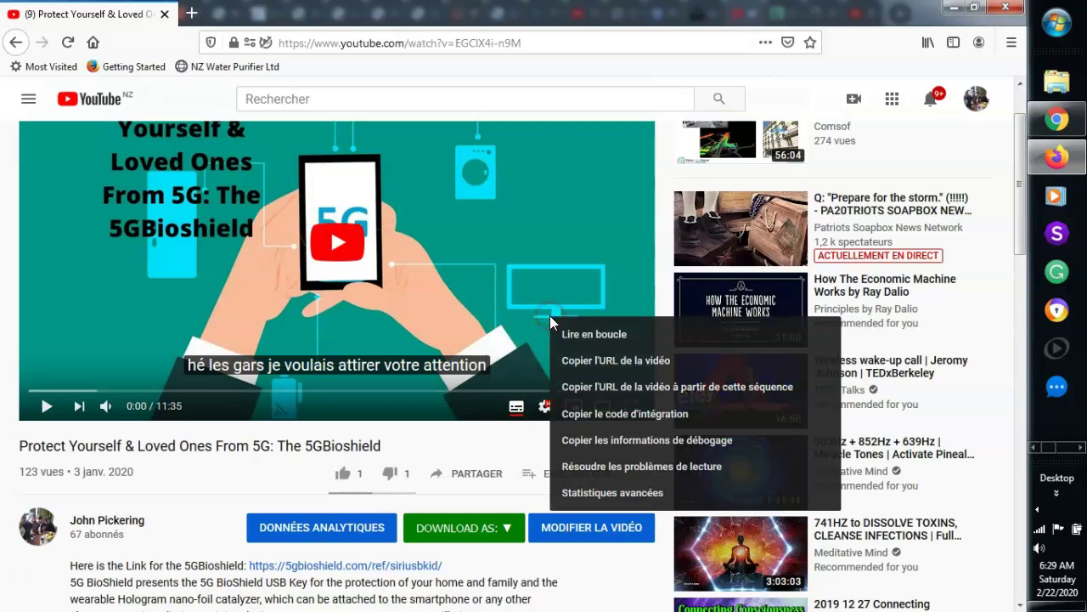
{"action": "right_click", "coordinate": [539, 325]}
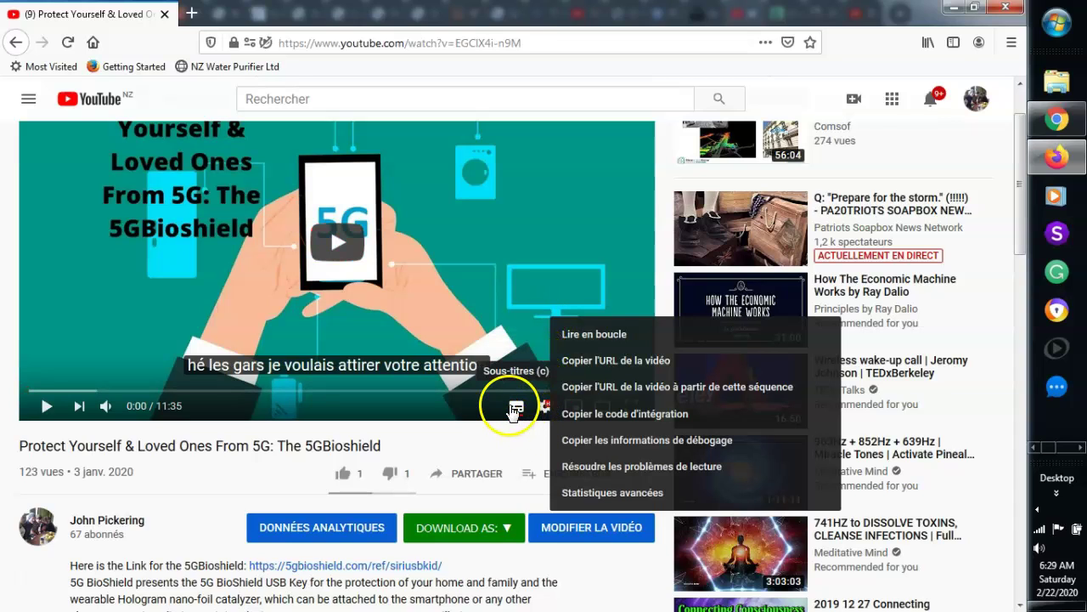
{"action": "left_click", "coordinate": [514, 408]}
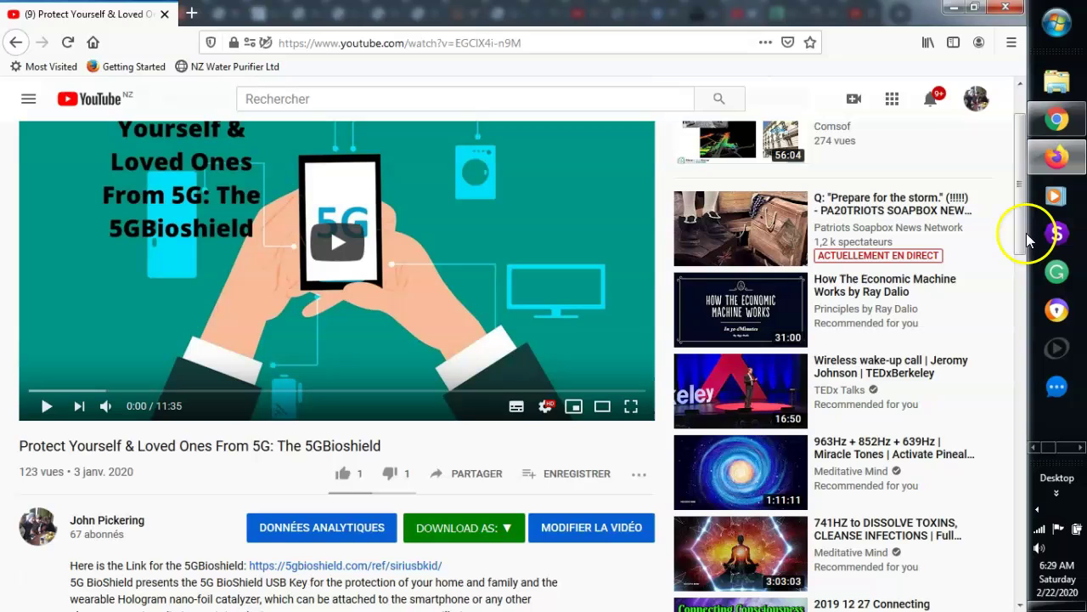
{"action": "left_click", "coordinate": [33, 572]}
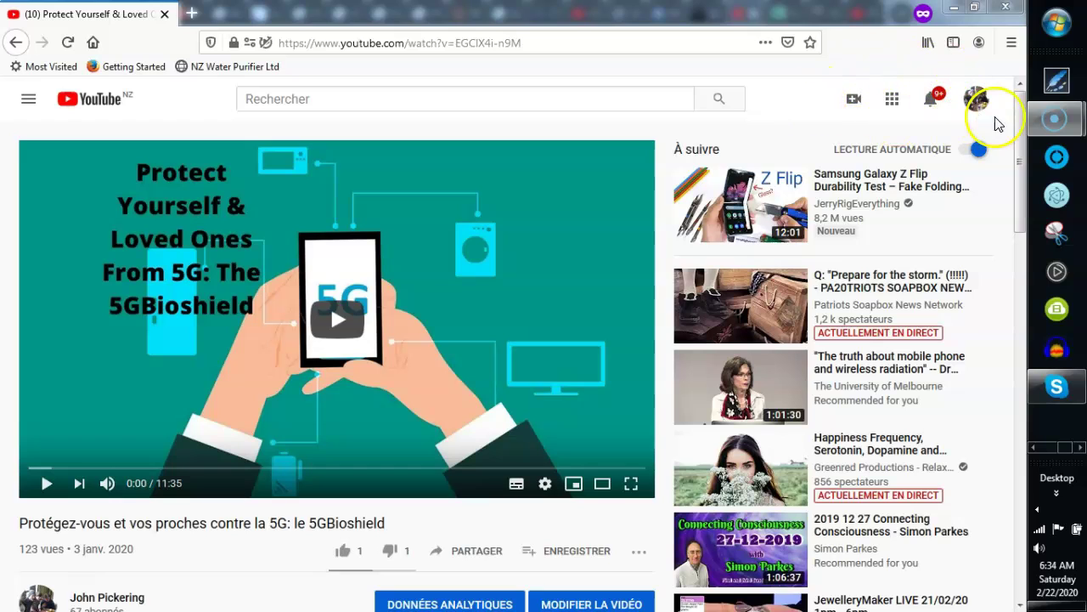
Check the display language set in the YouTube account options and close them
{"action": "left_click", "coordinate": [975, 100]}
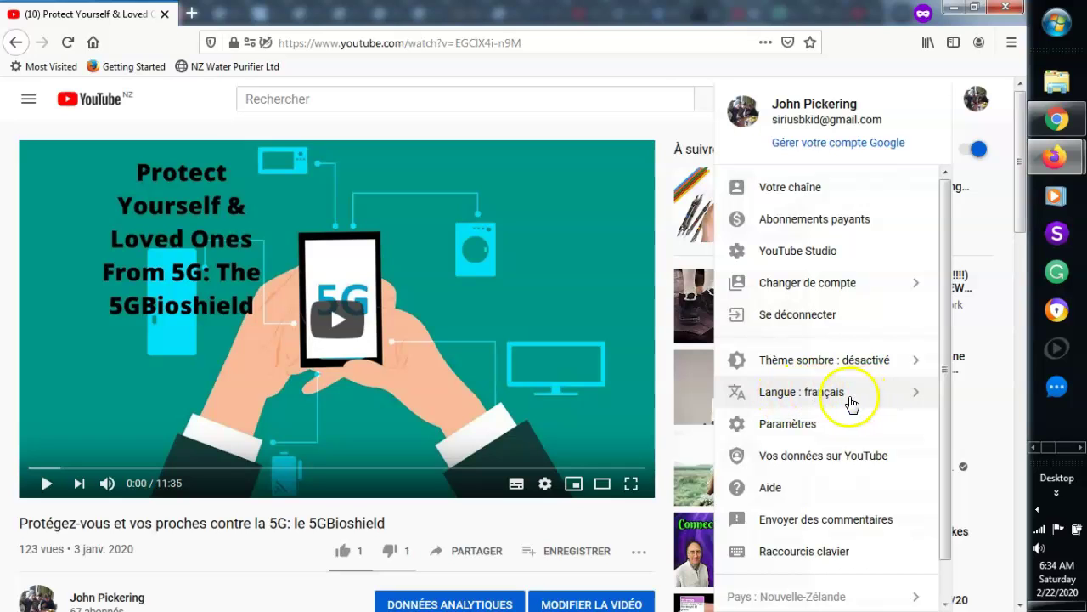
{"action": "left_click", "coordinate": [648, 100]}
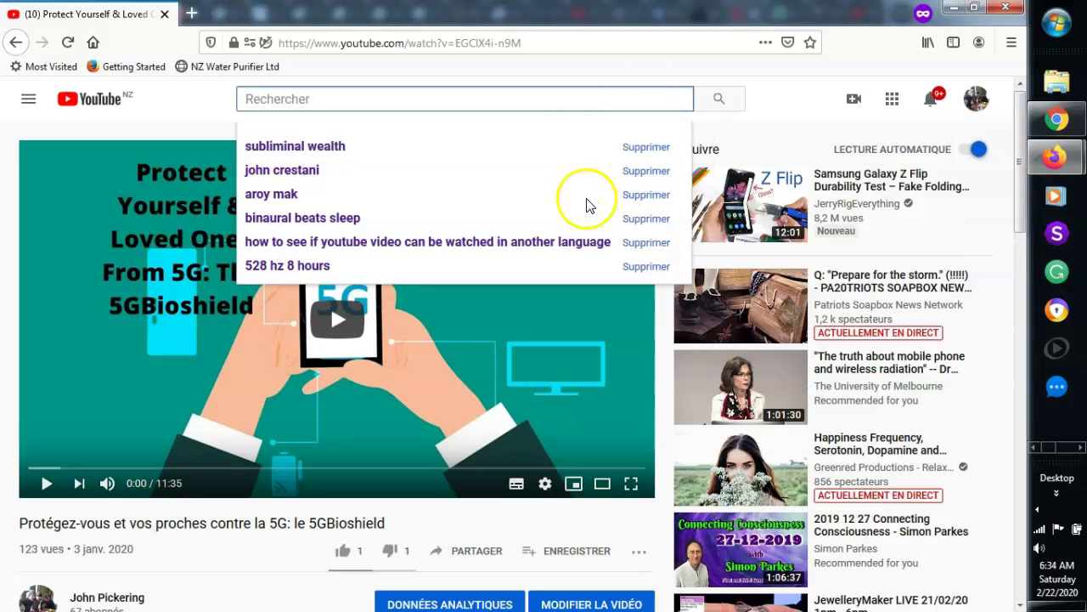
{"action": "left_click", "coordinate": [815, 97]}
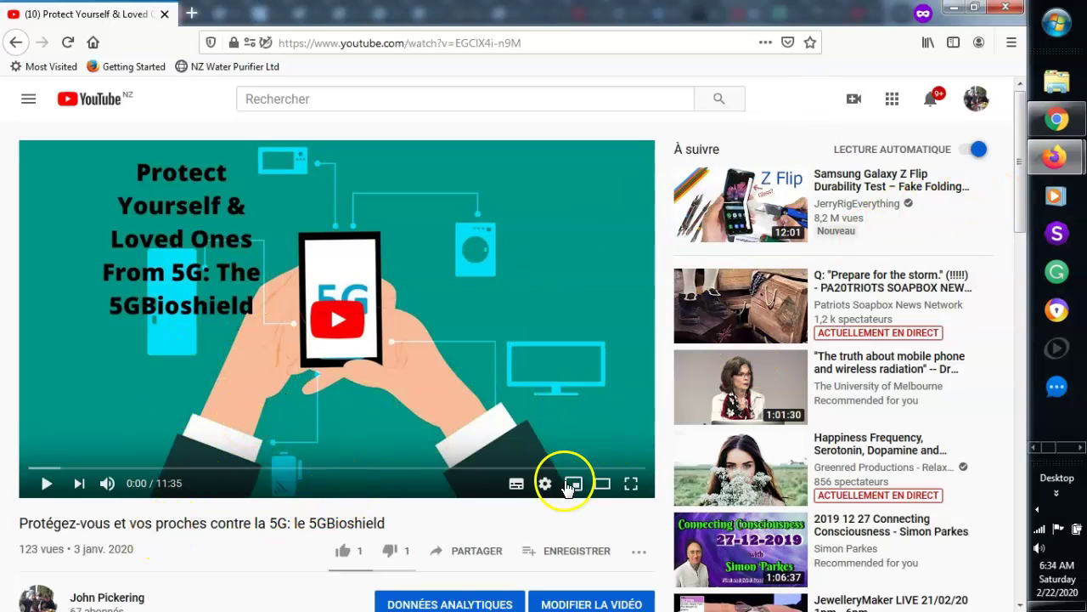
Turn on the captions and play the first seconds of the video to check the French subtitles, pausing at 0:19
{"action": "left_click", "coordinate": [517, 484]}
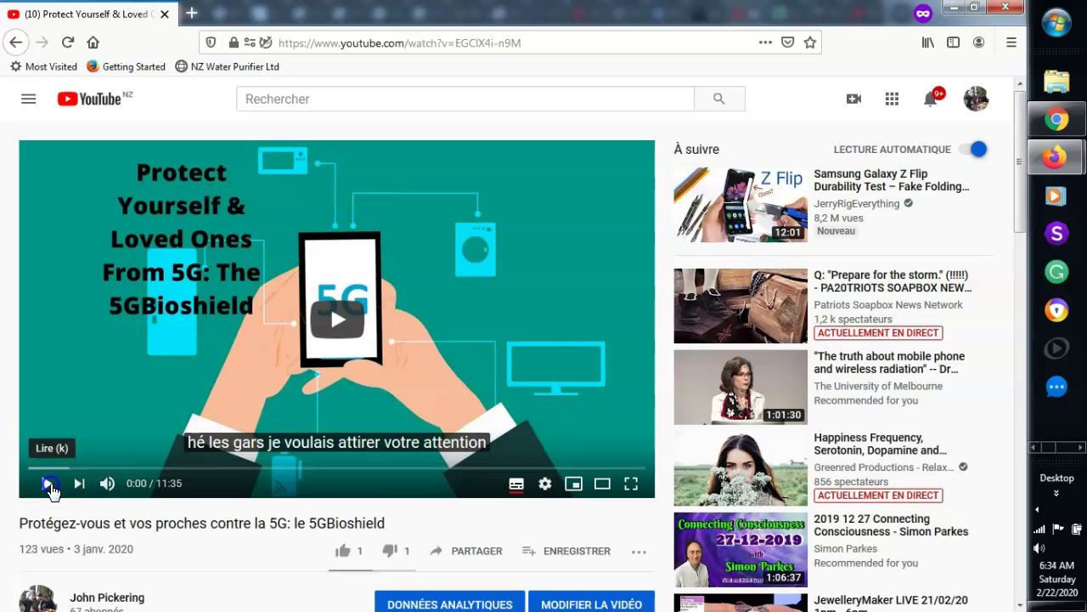
{"action": "left_click", "coordinate": [49, 484]}
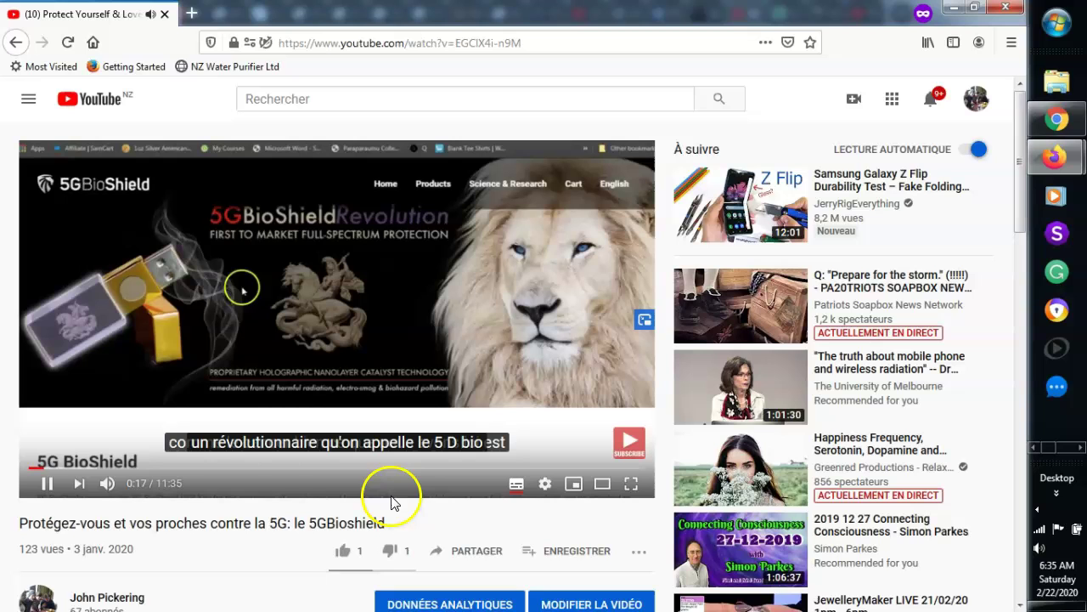
{"action": "left_click", "coordinate": [48, 484]}
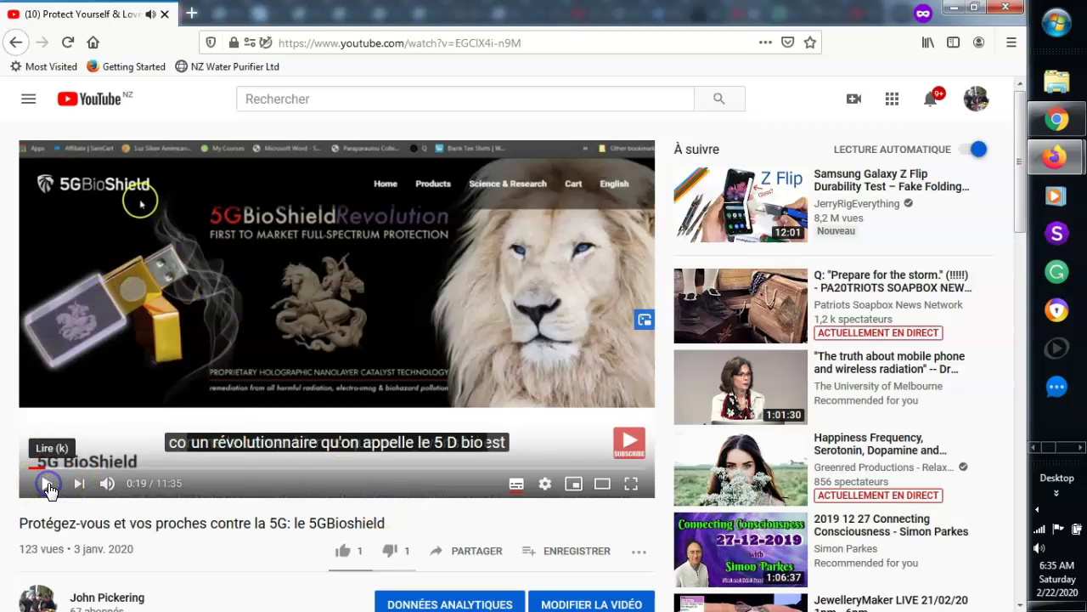
Expand the video's description to review its French translation and return to the player
{"action": "left_click_drag", "start_coordinate": [1020, 217], "coordinate": [1022, 268]}
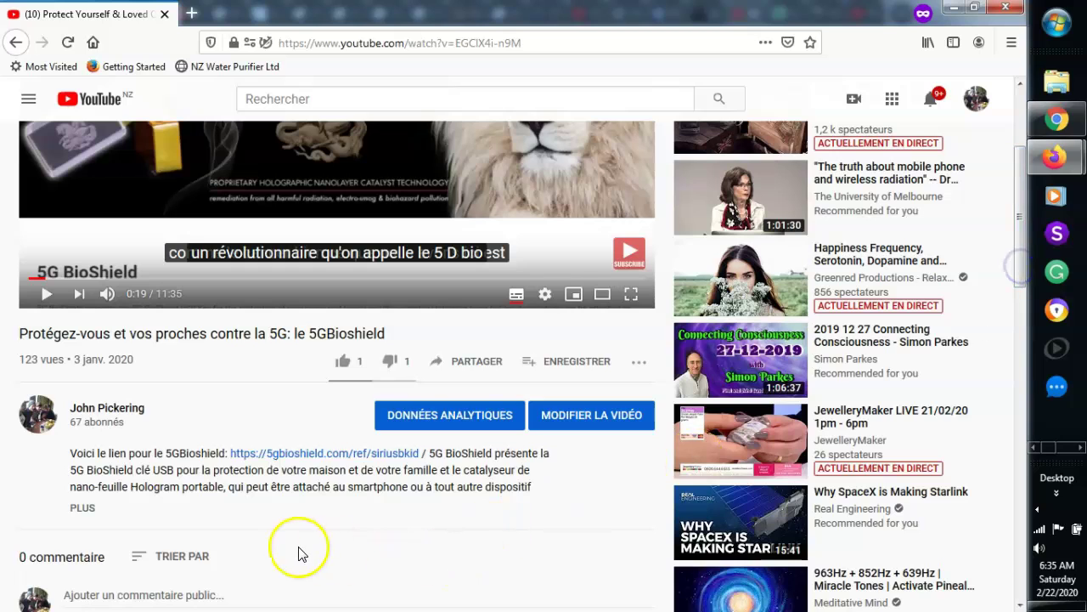
{"action": "left_click", "coordinate": [85, 507]}
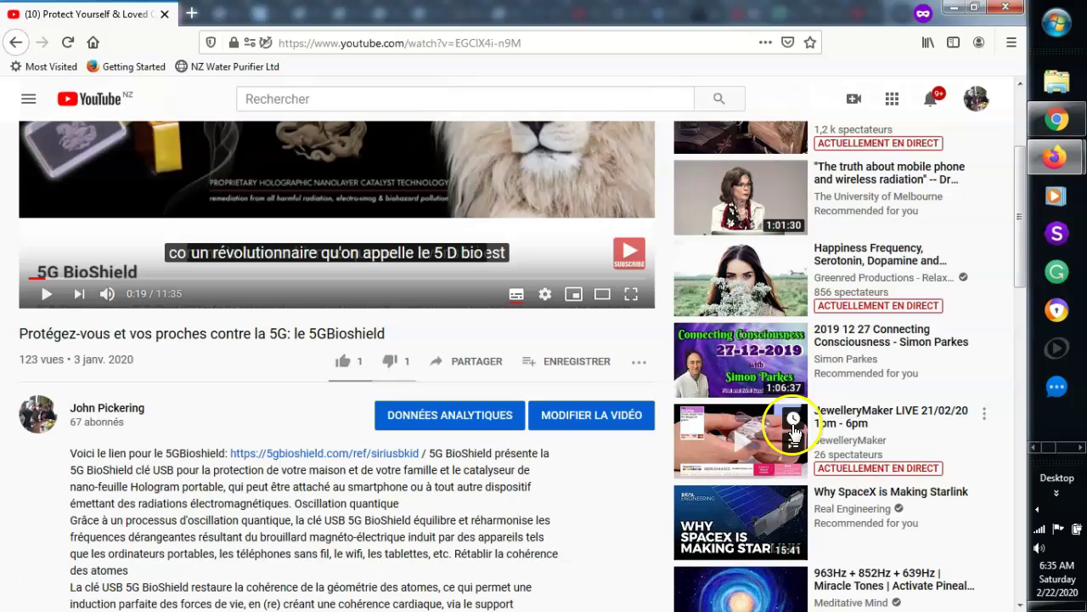
{"action": "left_click_drag", "start_coordinate": [1021, 256], "coordinate": [1025, 198]}
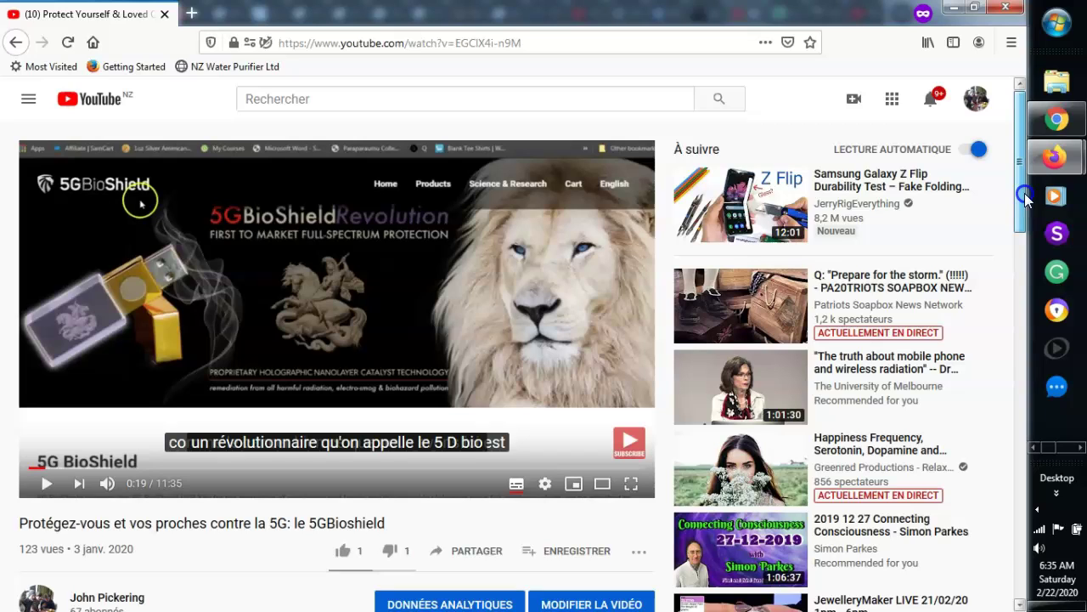
{"action": "left_click_drag", "start_coordinate": [1025, 197], "coordinate": [1025, 197]}
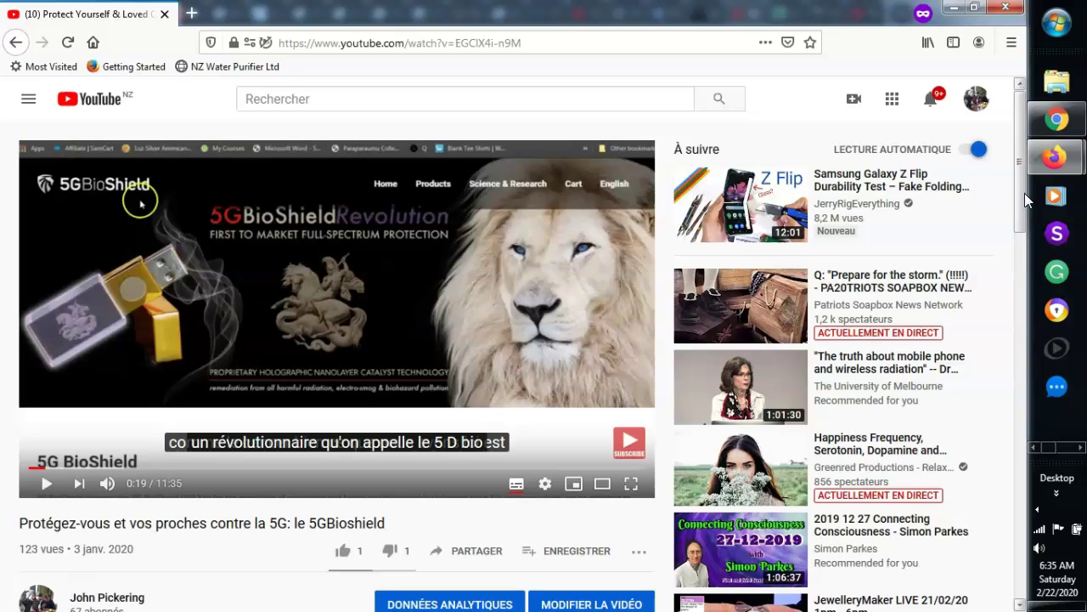
{"action": "left_click", "coordinate": [1024, 193]}
{"action": "left_click", "coordinate": [192, 297]}
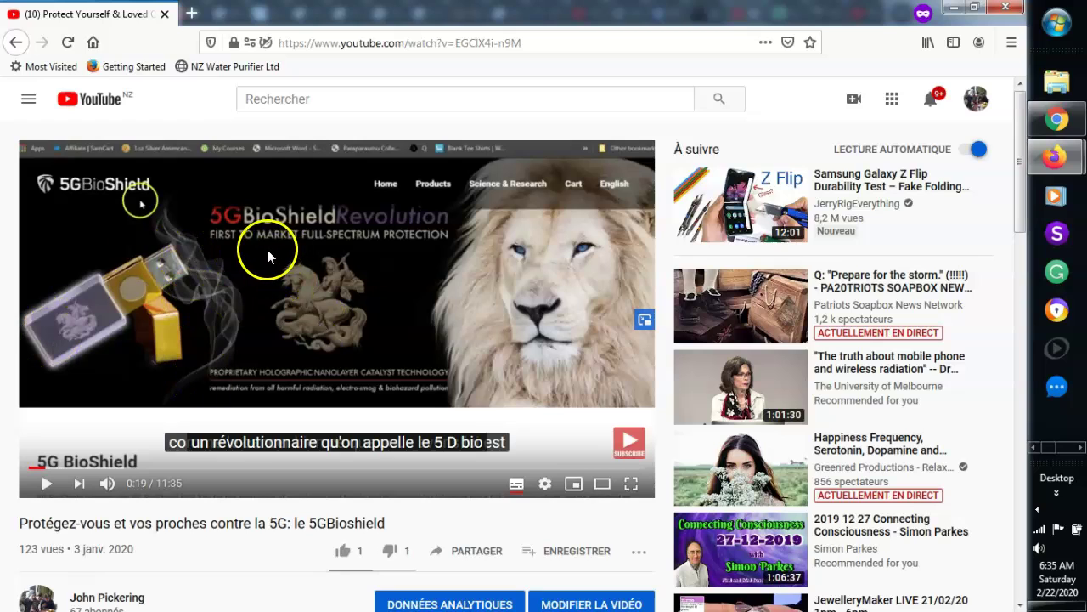